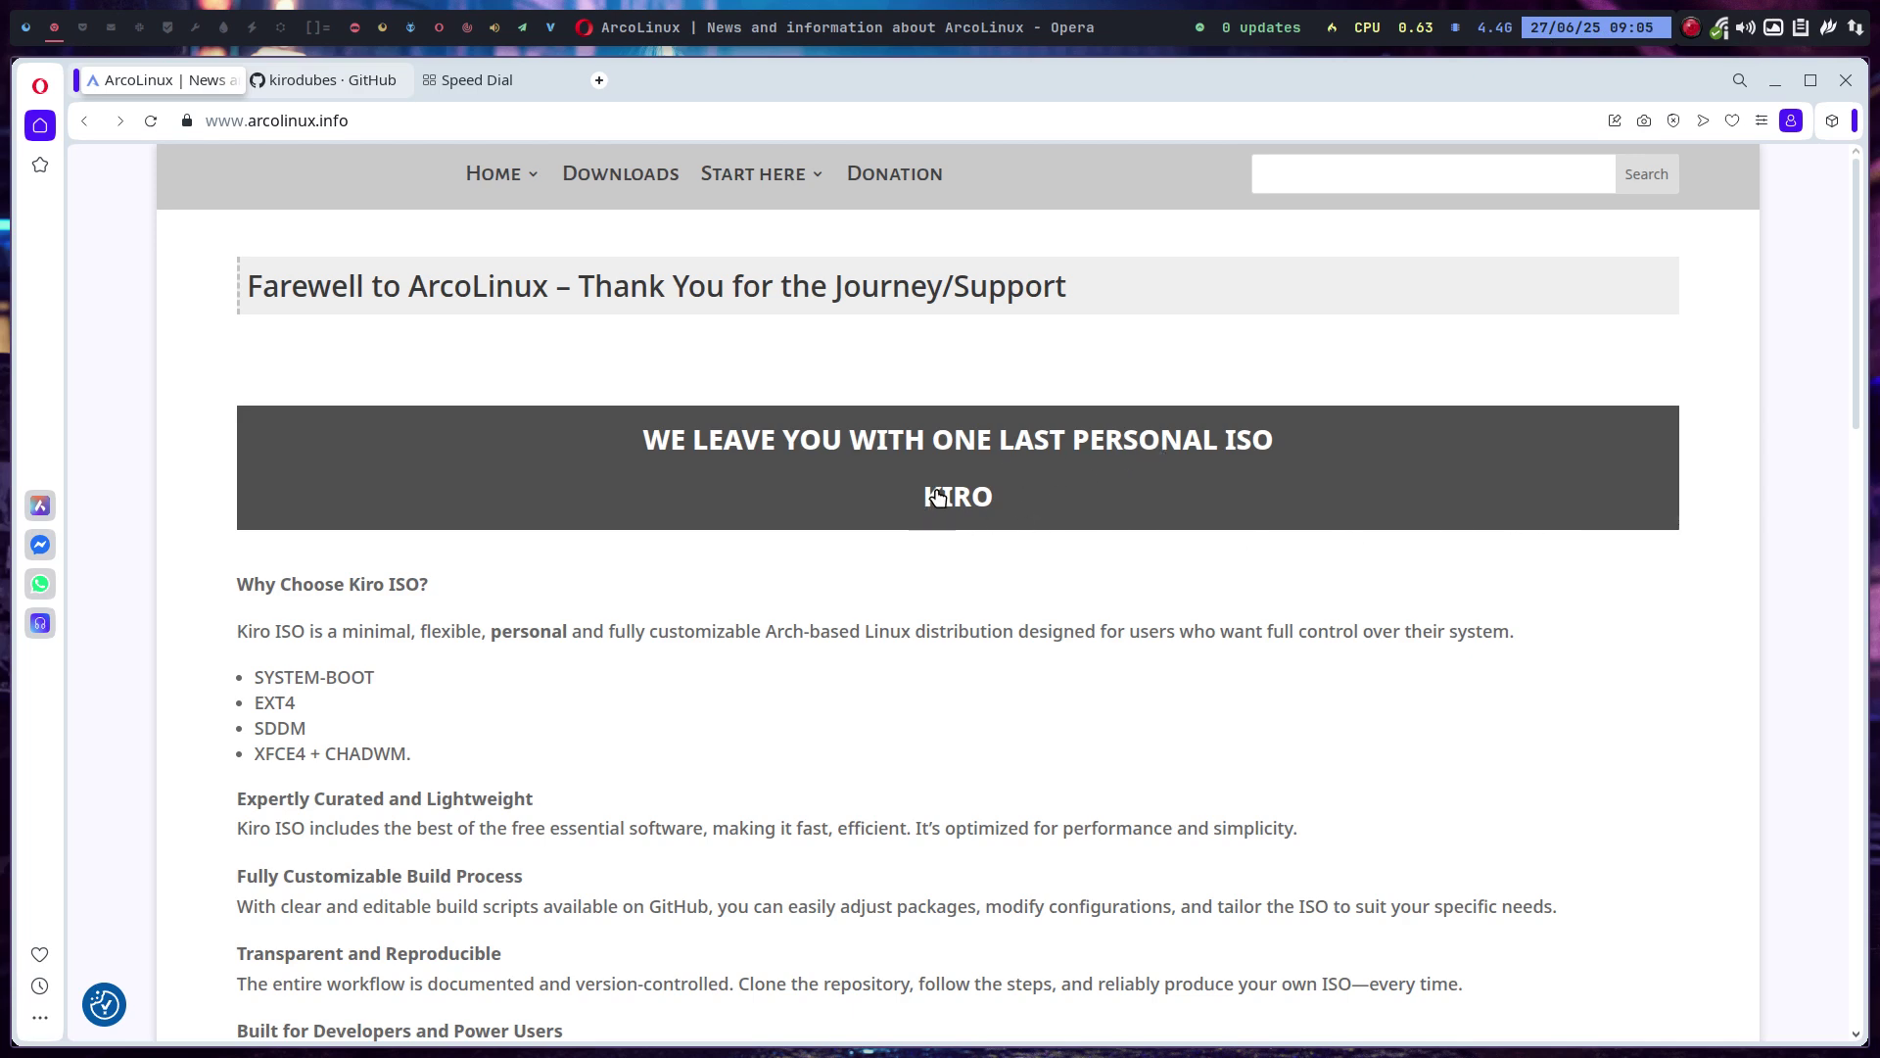
On an empty workspace, run iso in a terminal to show release v25.06.26.01, then close it.
{"action": "left_click", "coordinate": [84, 27]}
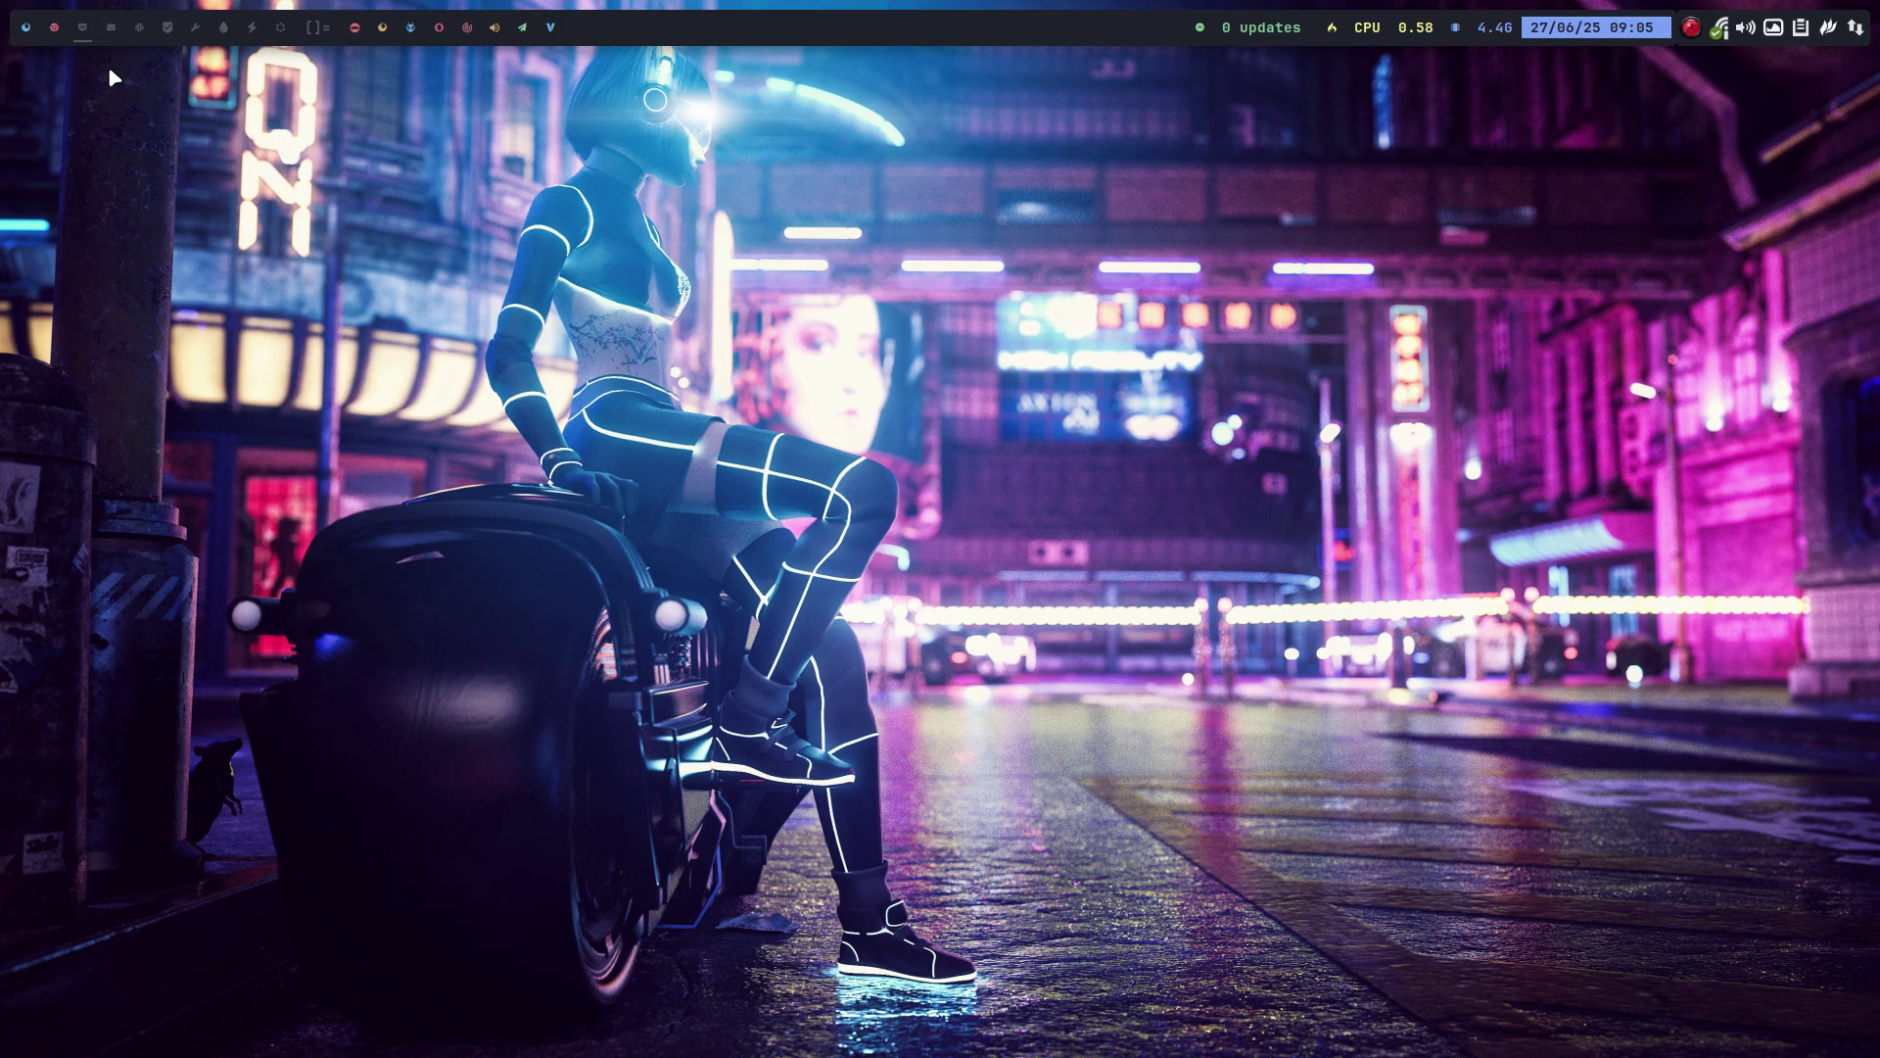
{"action": "key", "text": "super+Return"}
{"action": "type", "text": "iso"}
{"action": "key", "text": "Return"}
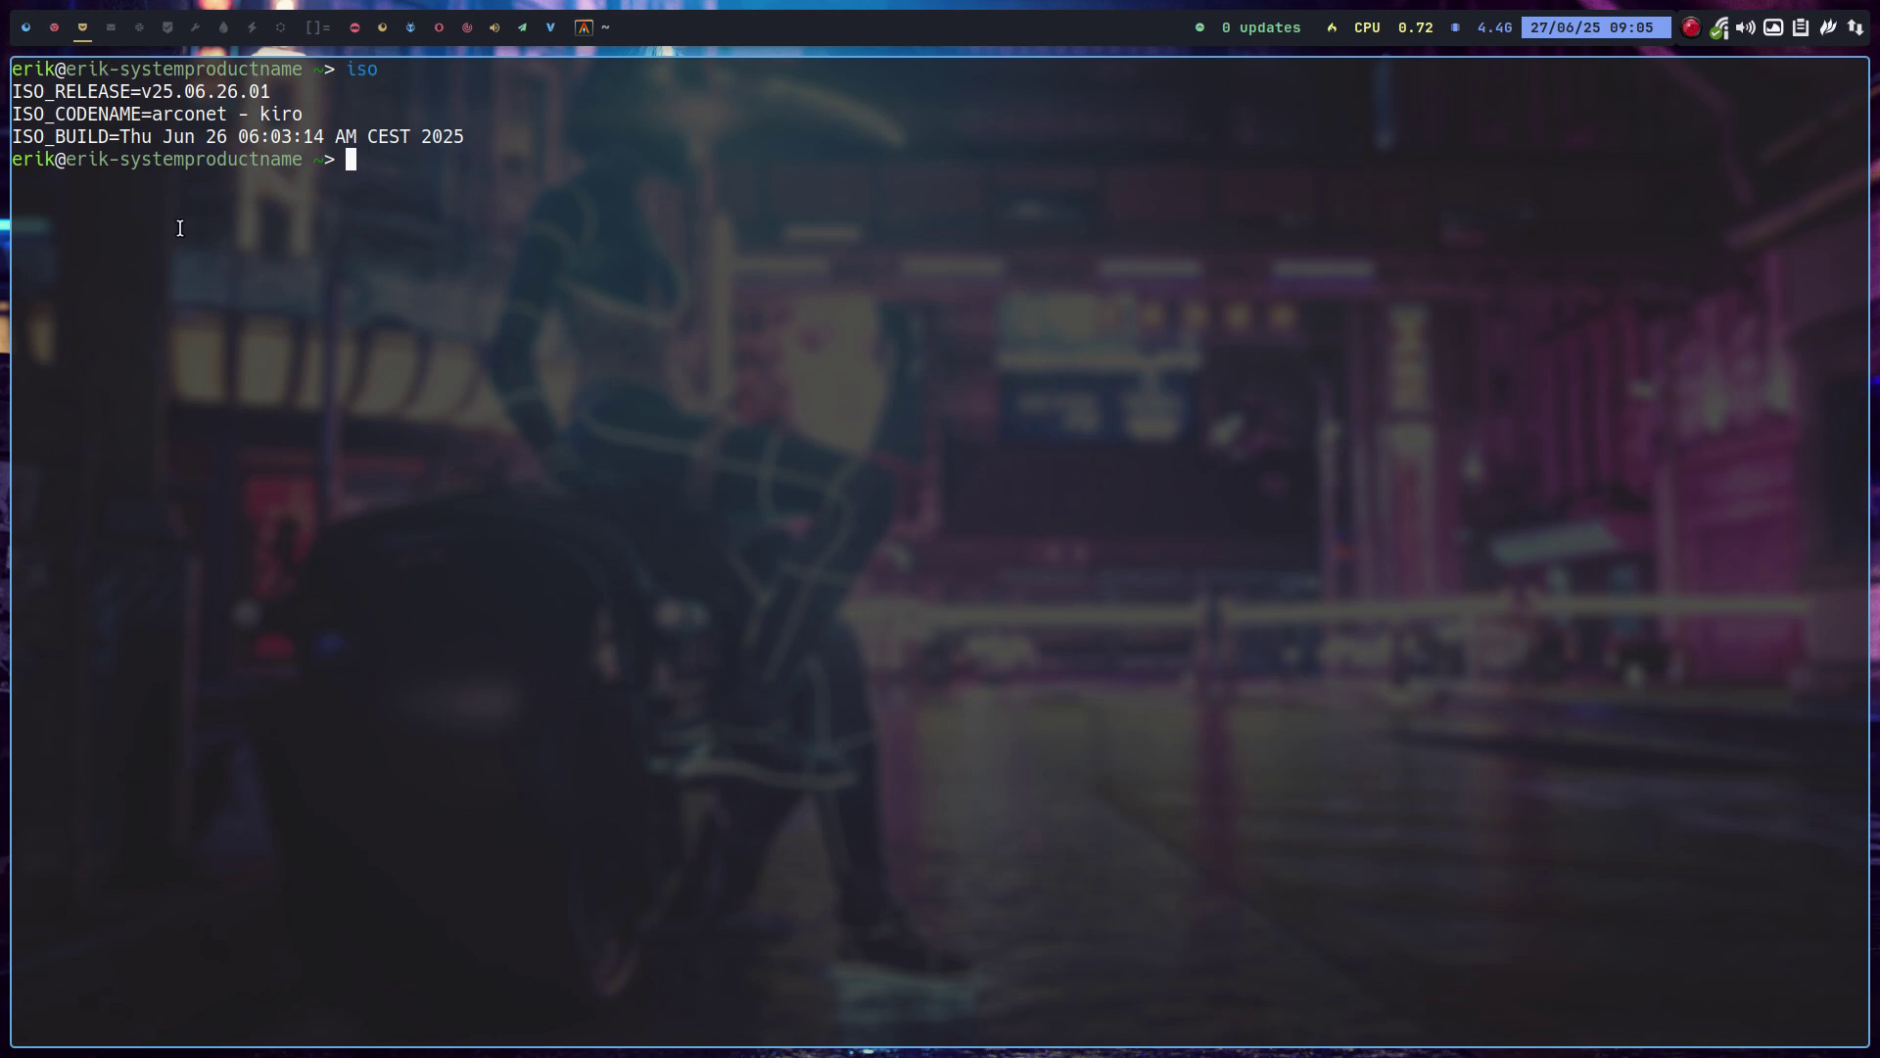
{"action": "left_click_drag", "start_coordinate": [180, 227], "coordinate": [176, 213]}
{"action": "key", "text": "super+q"}
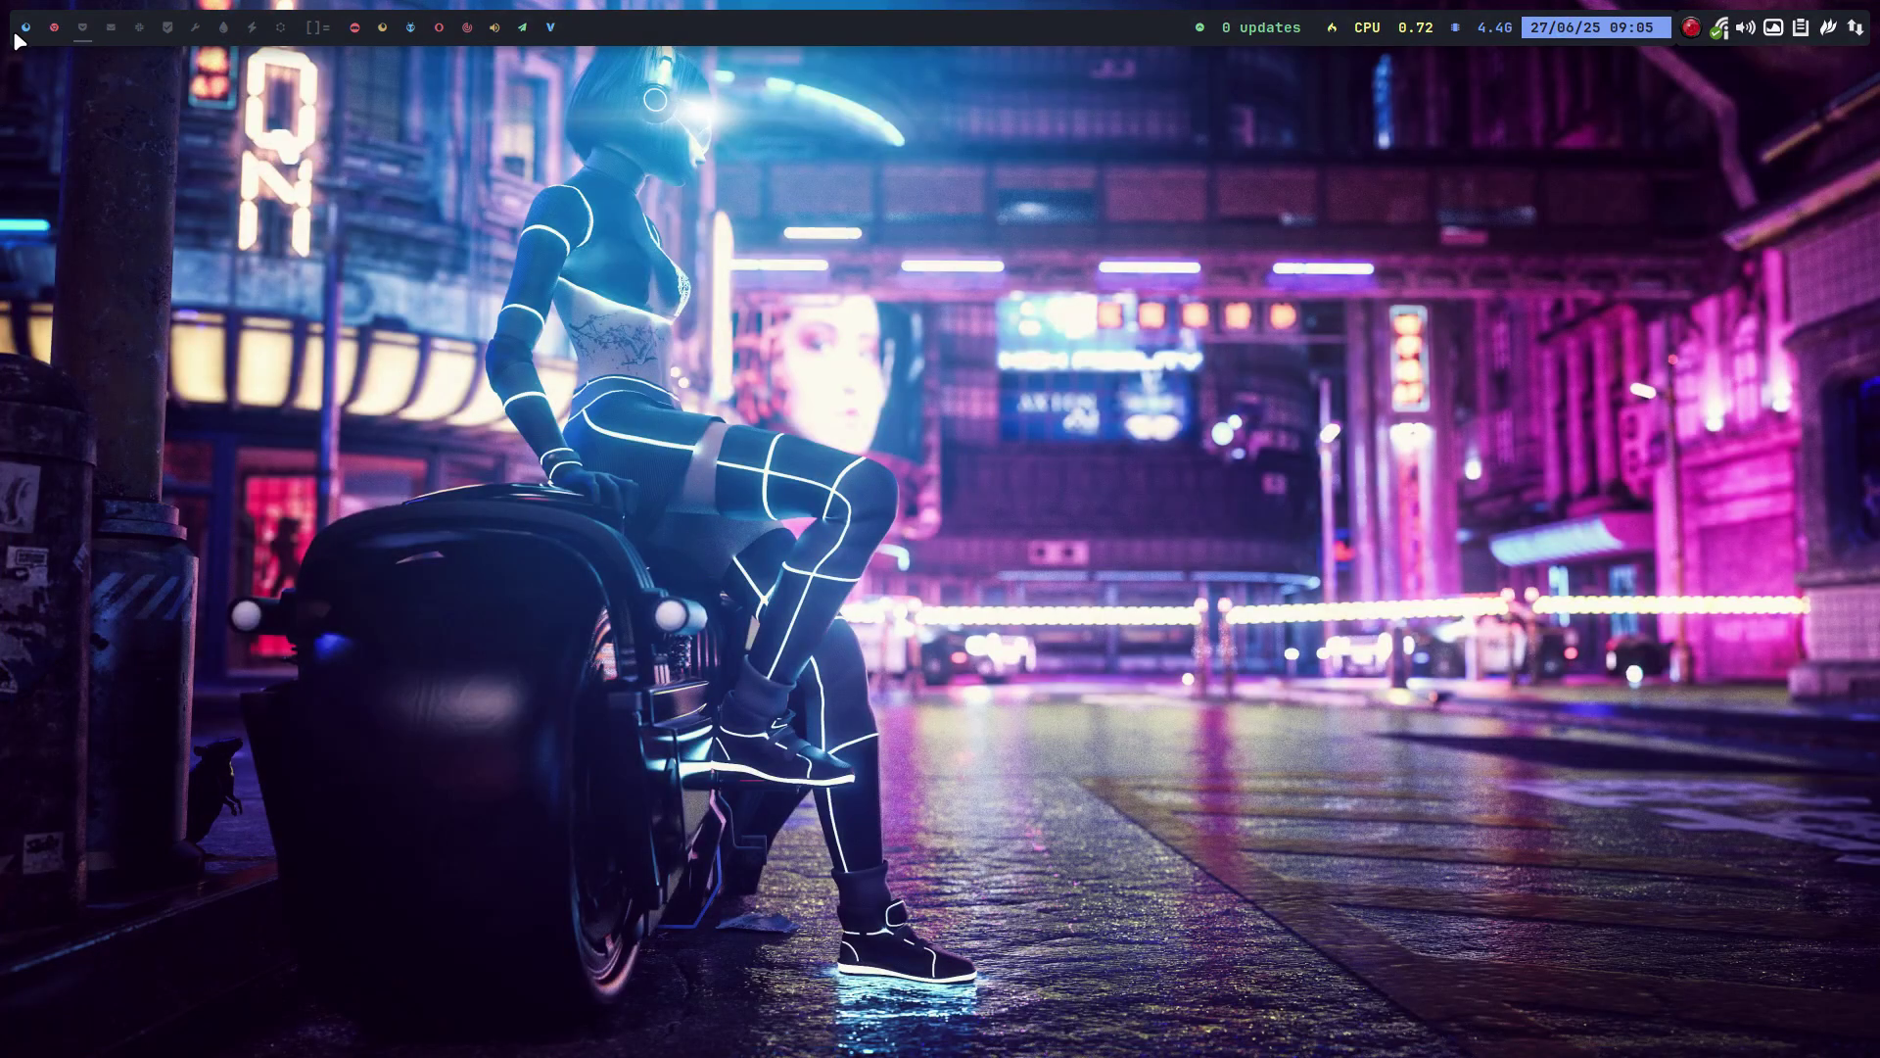
Mount kiro-v25.06.27.01-x86_64.iso from the kiro-Out folder in the Kiro VM's optical drive.
{"action": "left_click", "coordinate": [30, 28]}
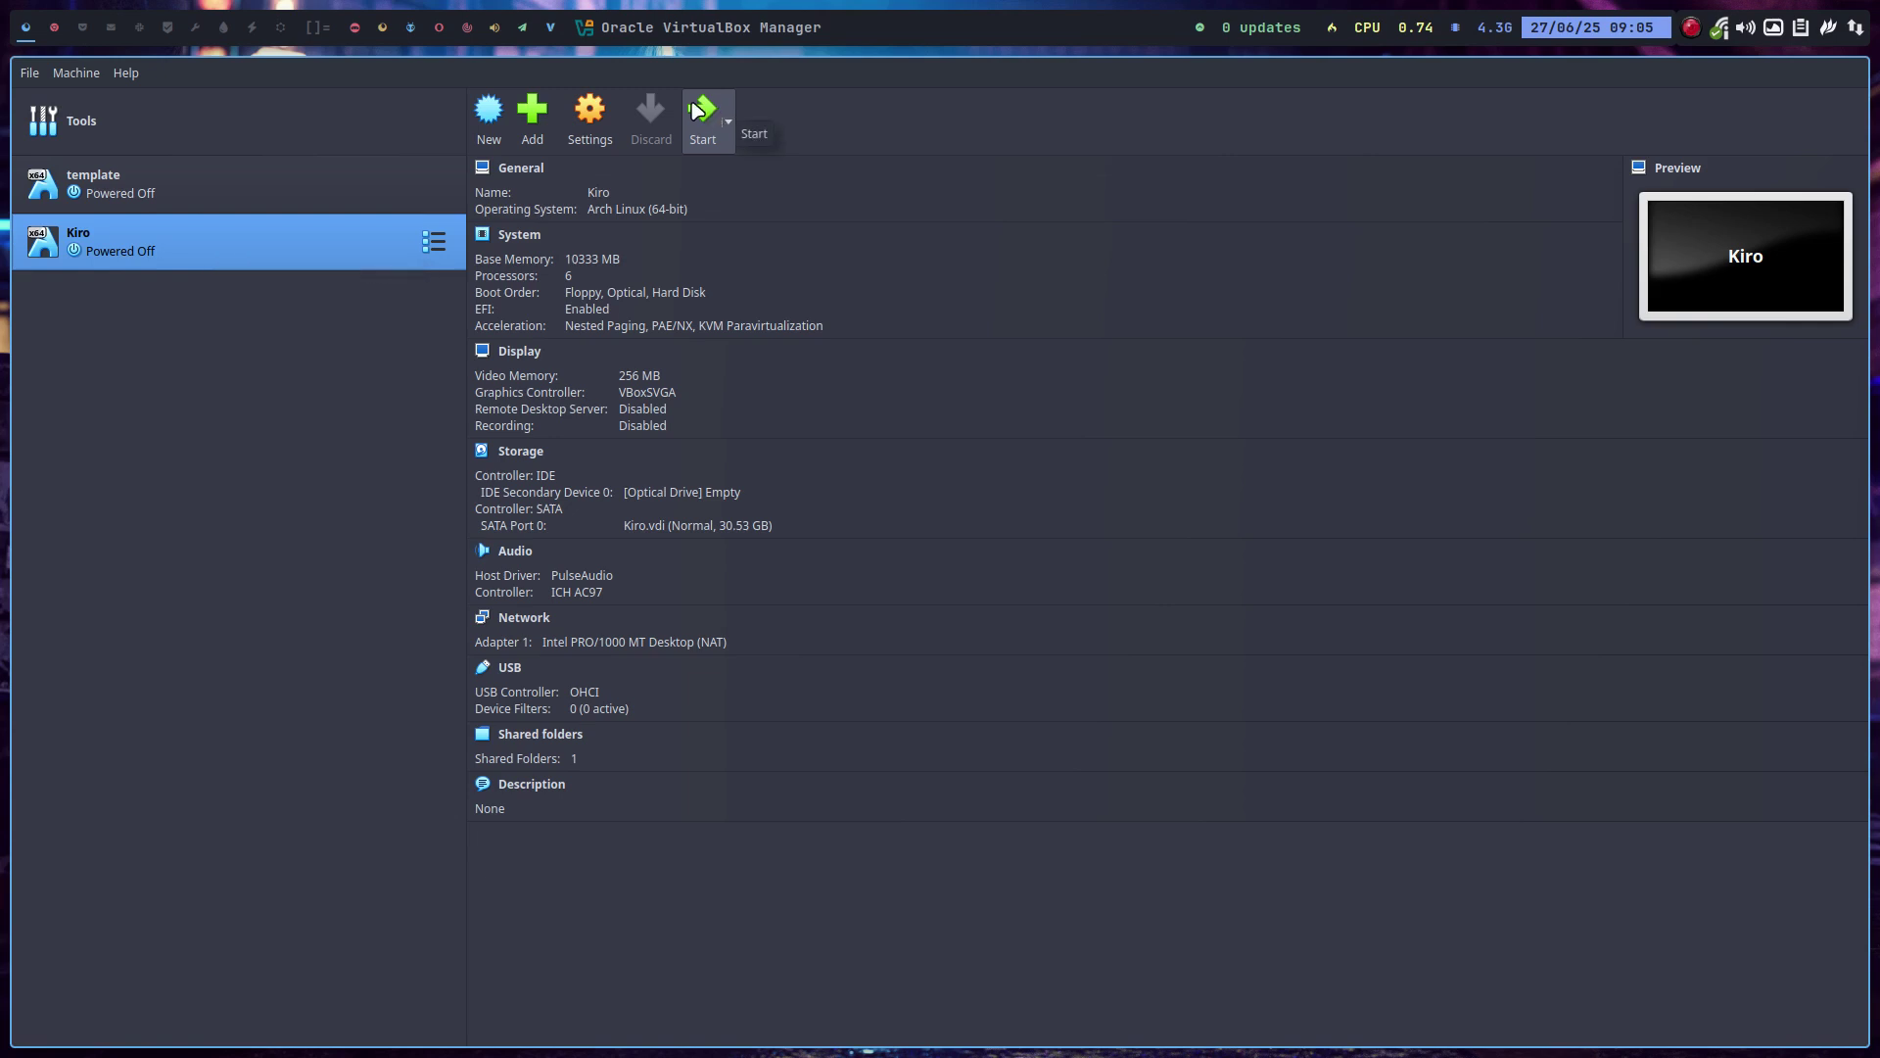
{"action": "left_click", "coordinate": [685, 497]}
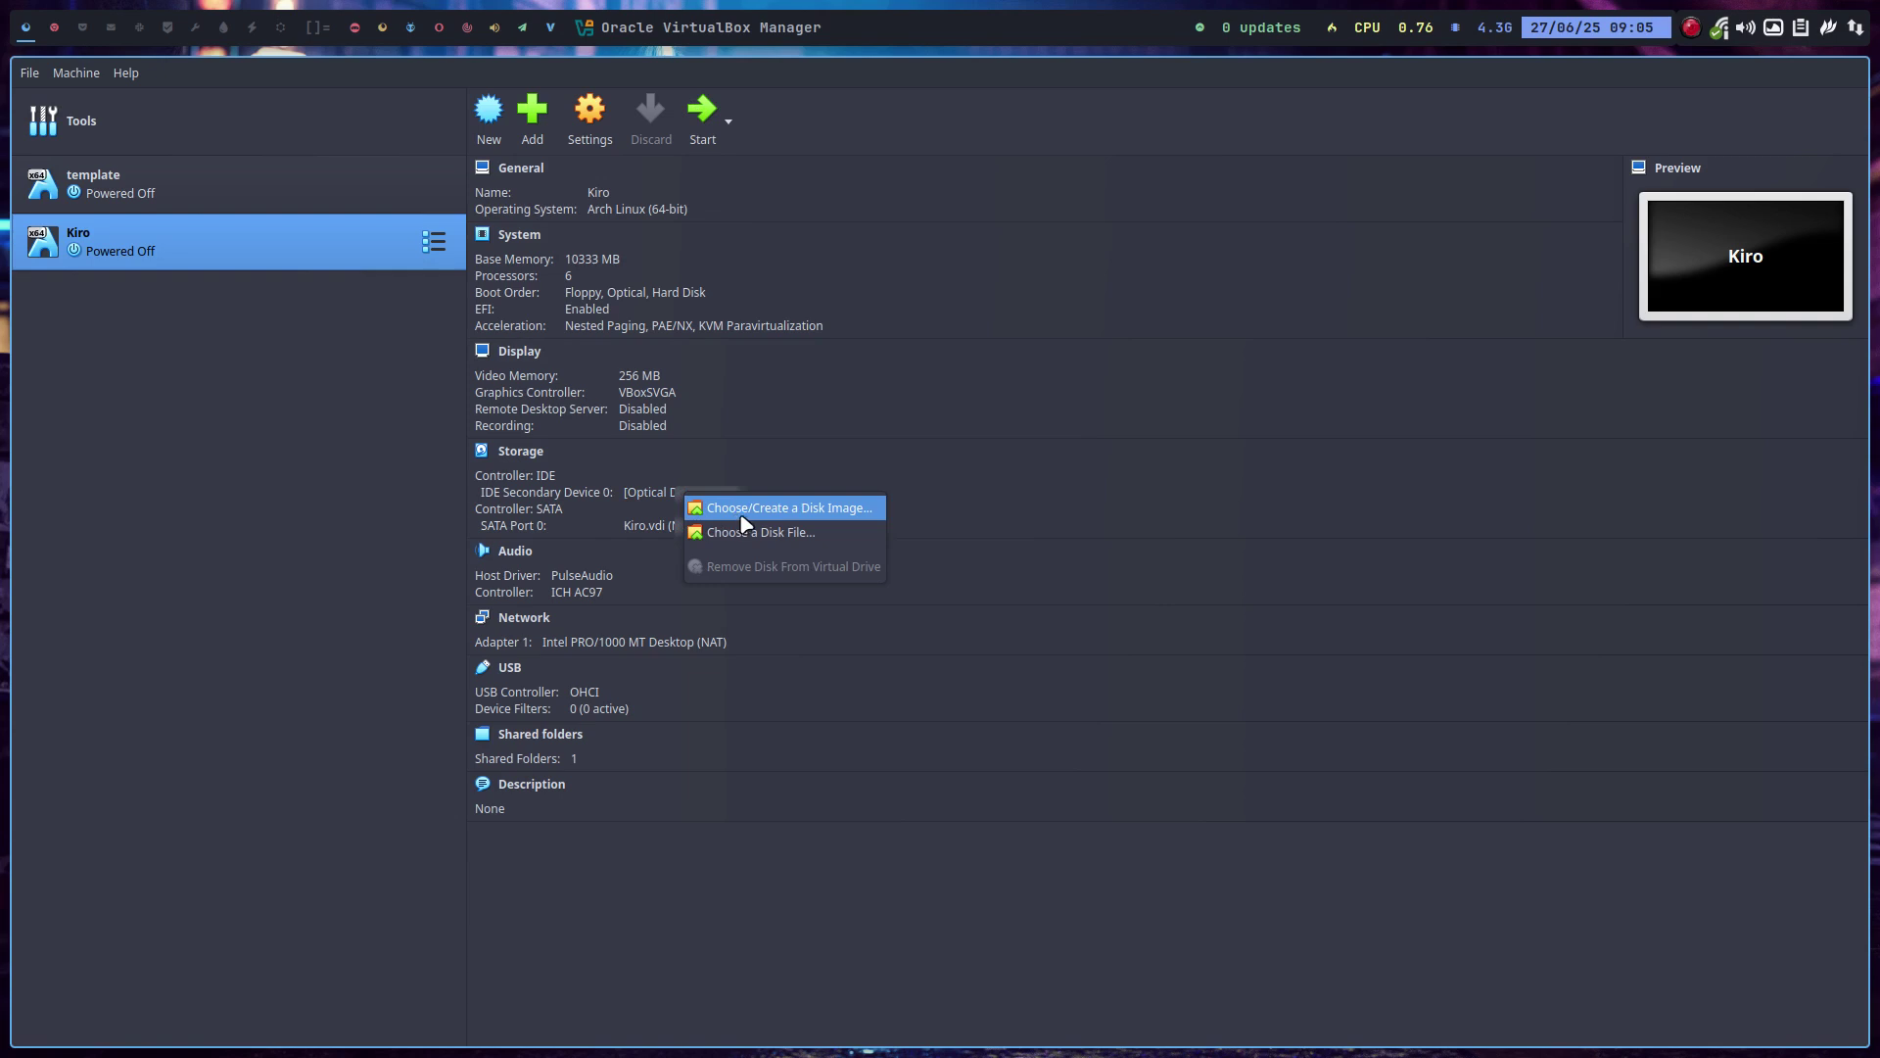
{"action": "left_click", "coordinate": [765, 534]}
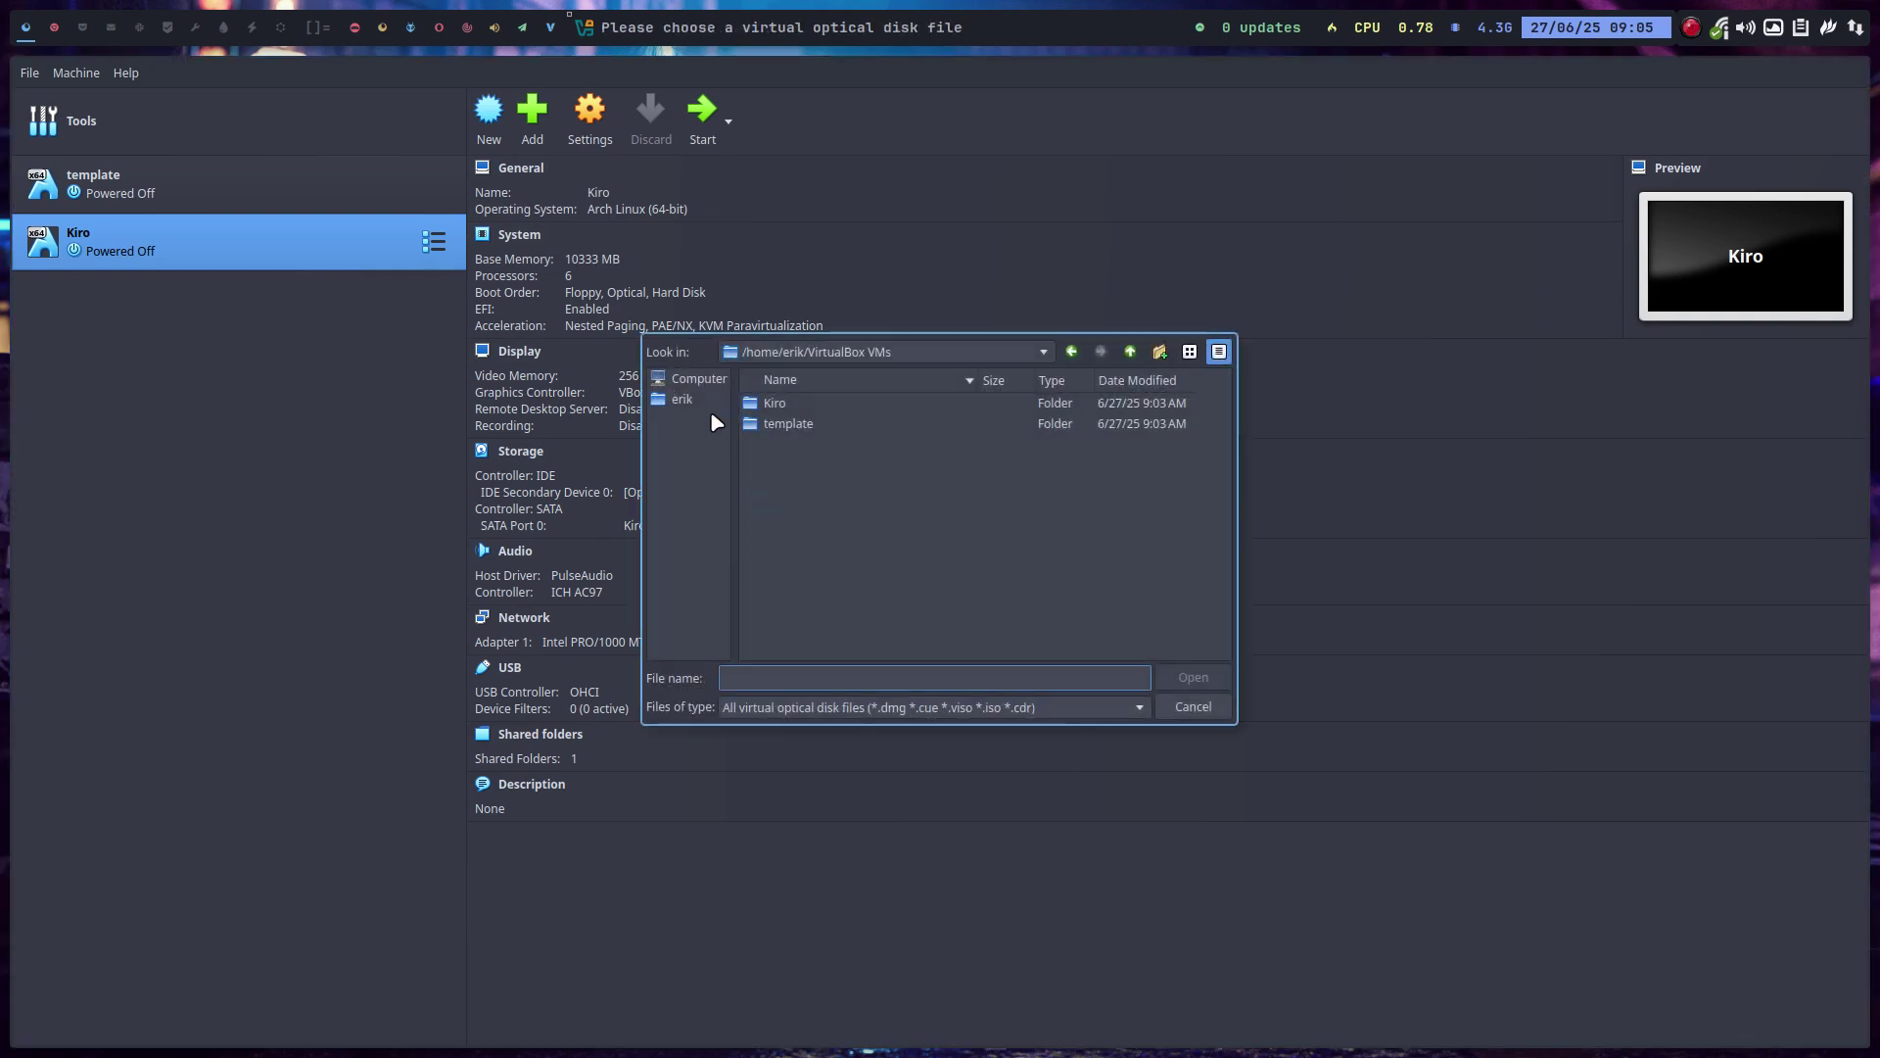
{"action": "left_click", "coordinate": [701, 397]}
{"action": "double_click", "coordinate": [802, 566]}
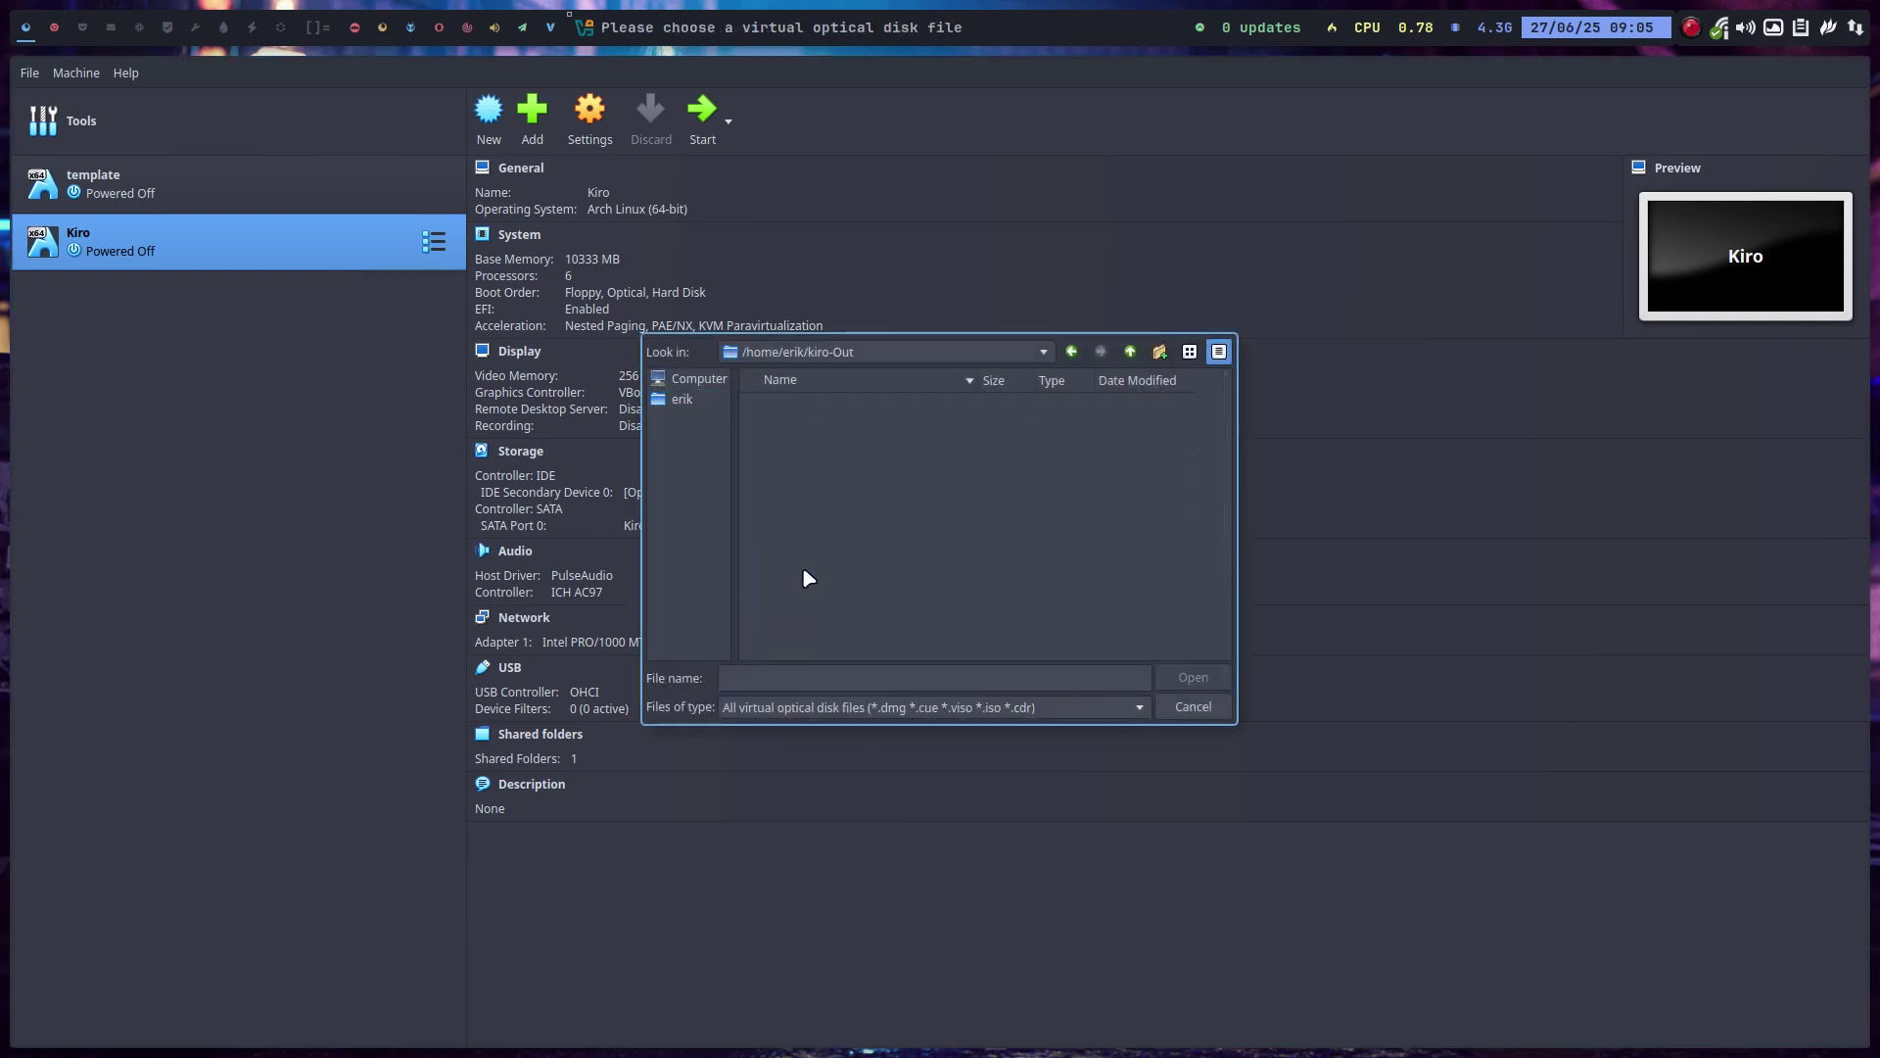
{"action": "left_click", "coordinate": [785, 404]}
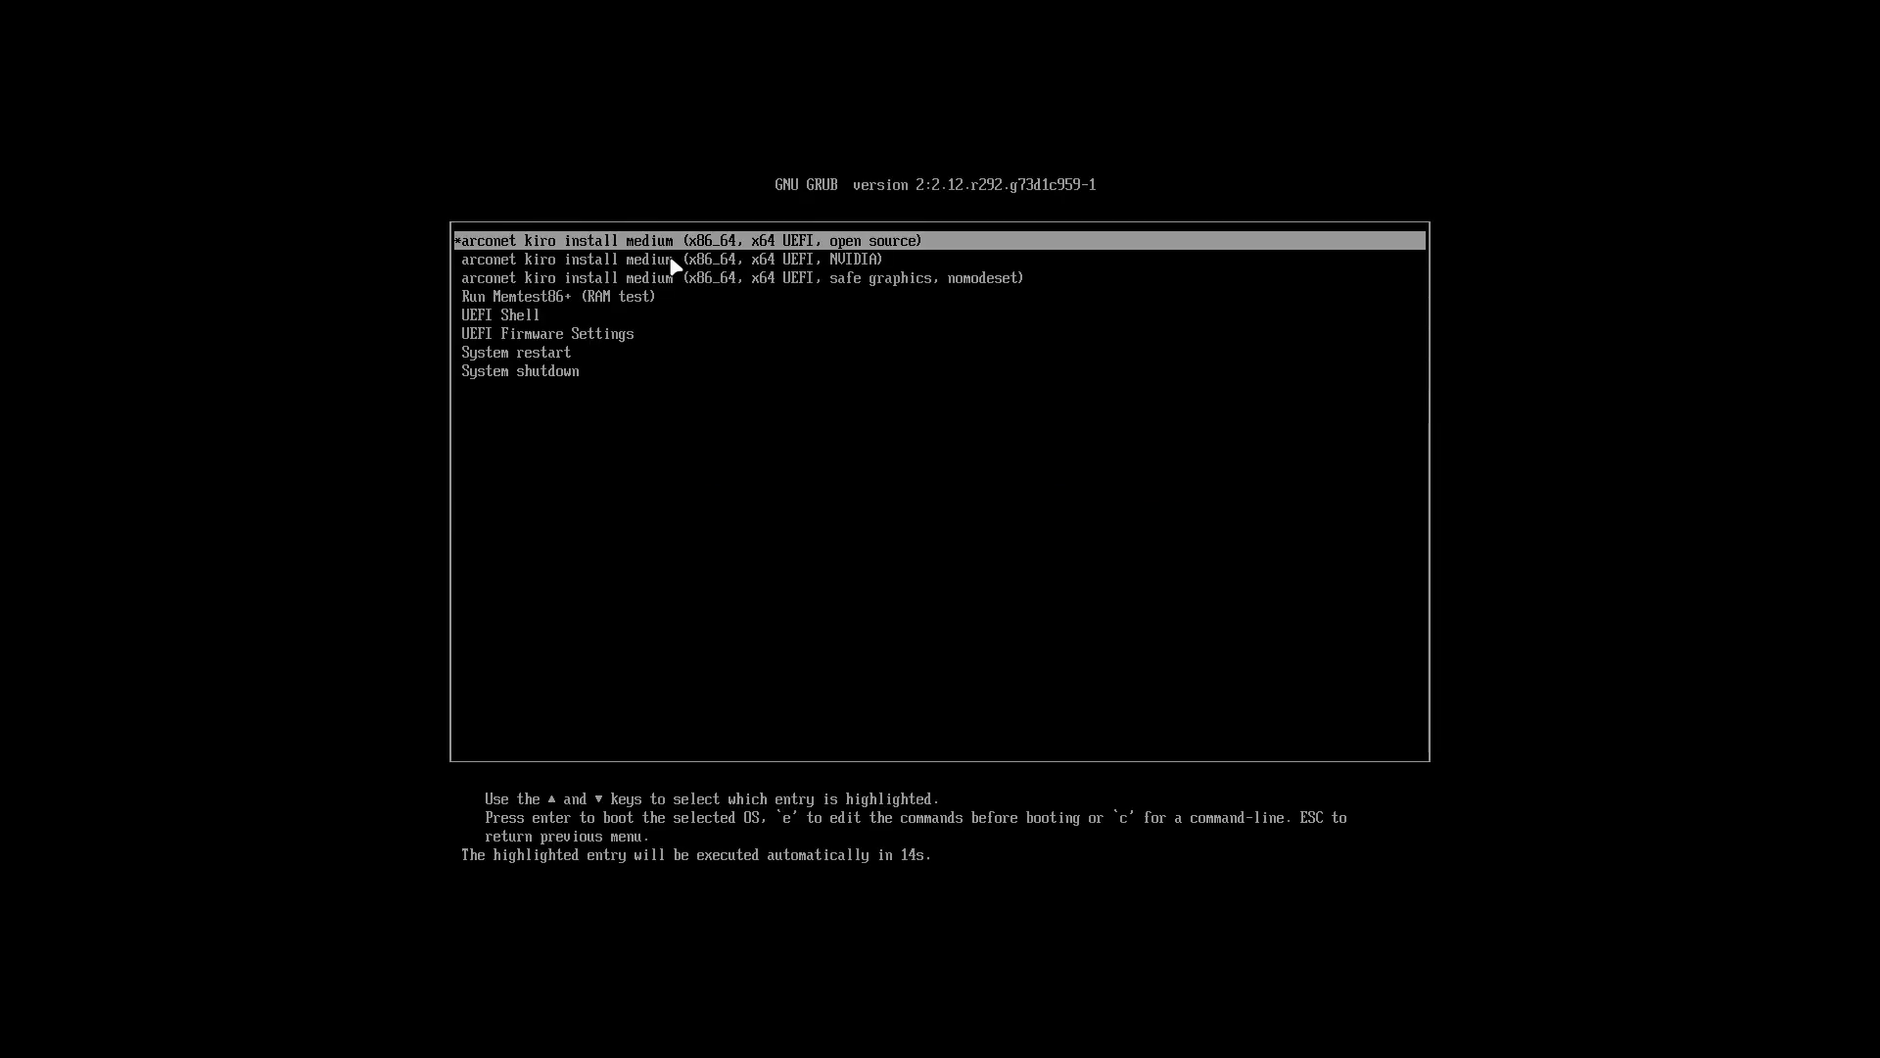
Boot the Kiro VM from the first 'open source' GRUB entry.
{"action": "key", "text": "Down"}
{"action": "key", "text": "Down"}
{"action": "key", "text": "Up"}
{"action": "key", "text": "Up"}
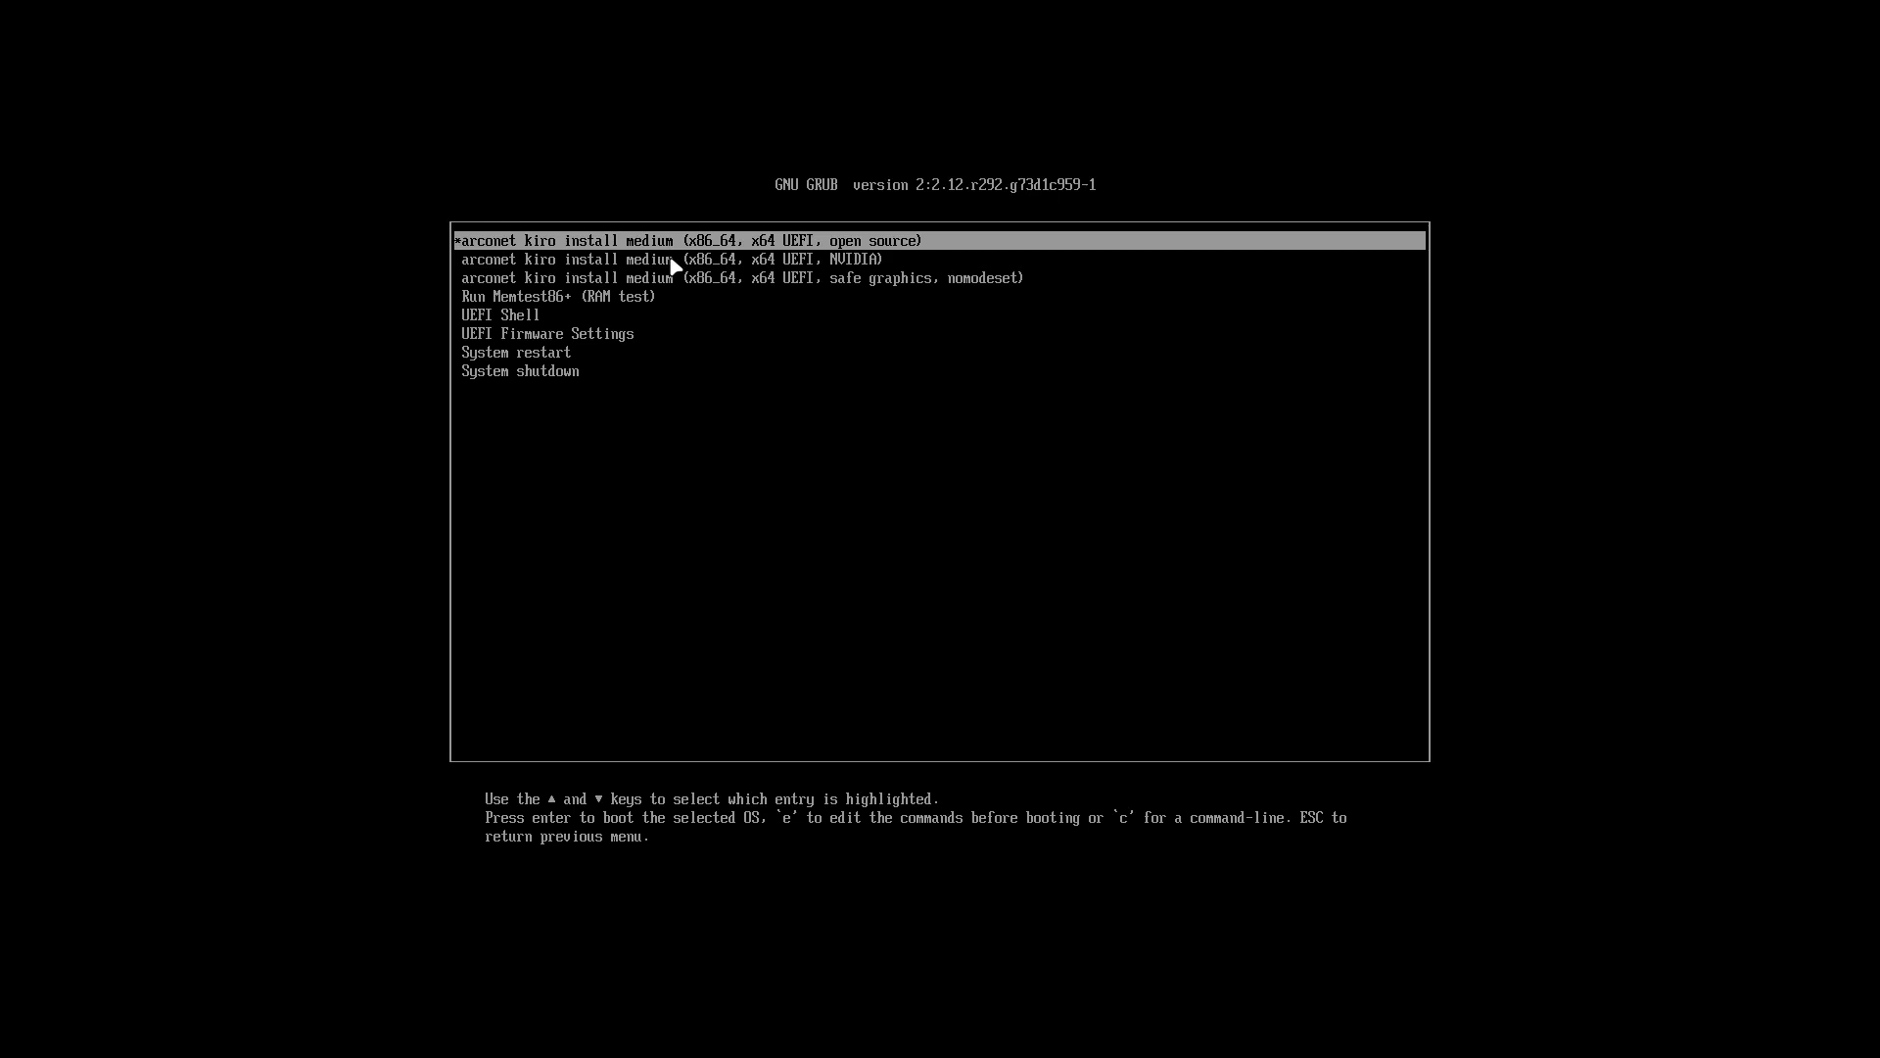
{"action": "key", "text": "Return"}
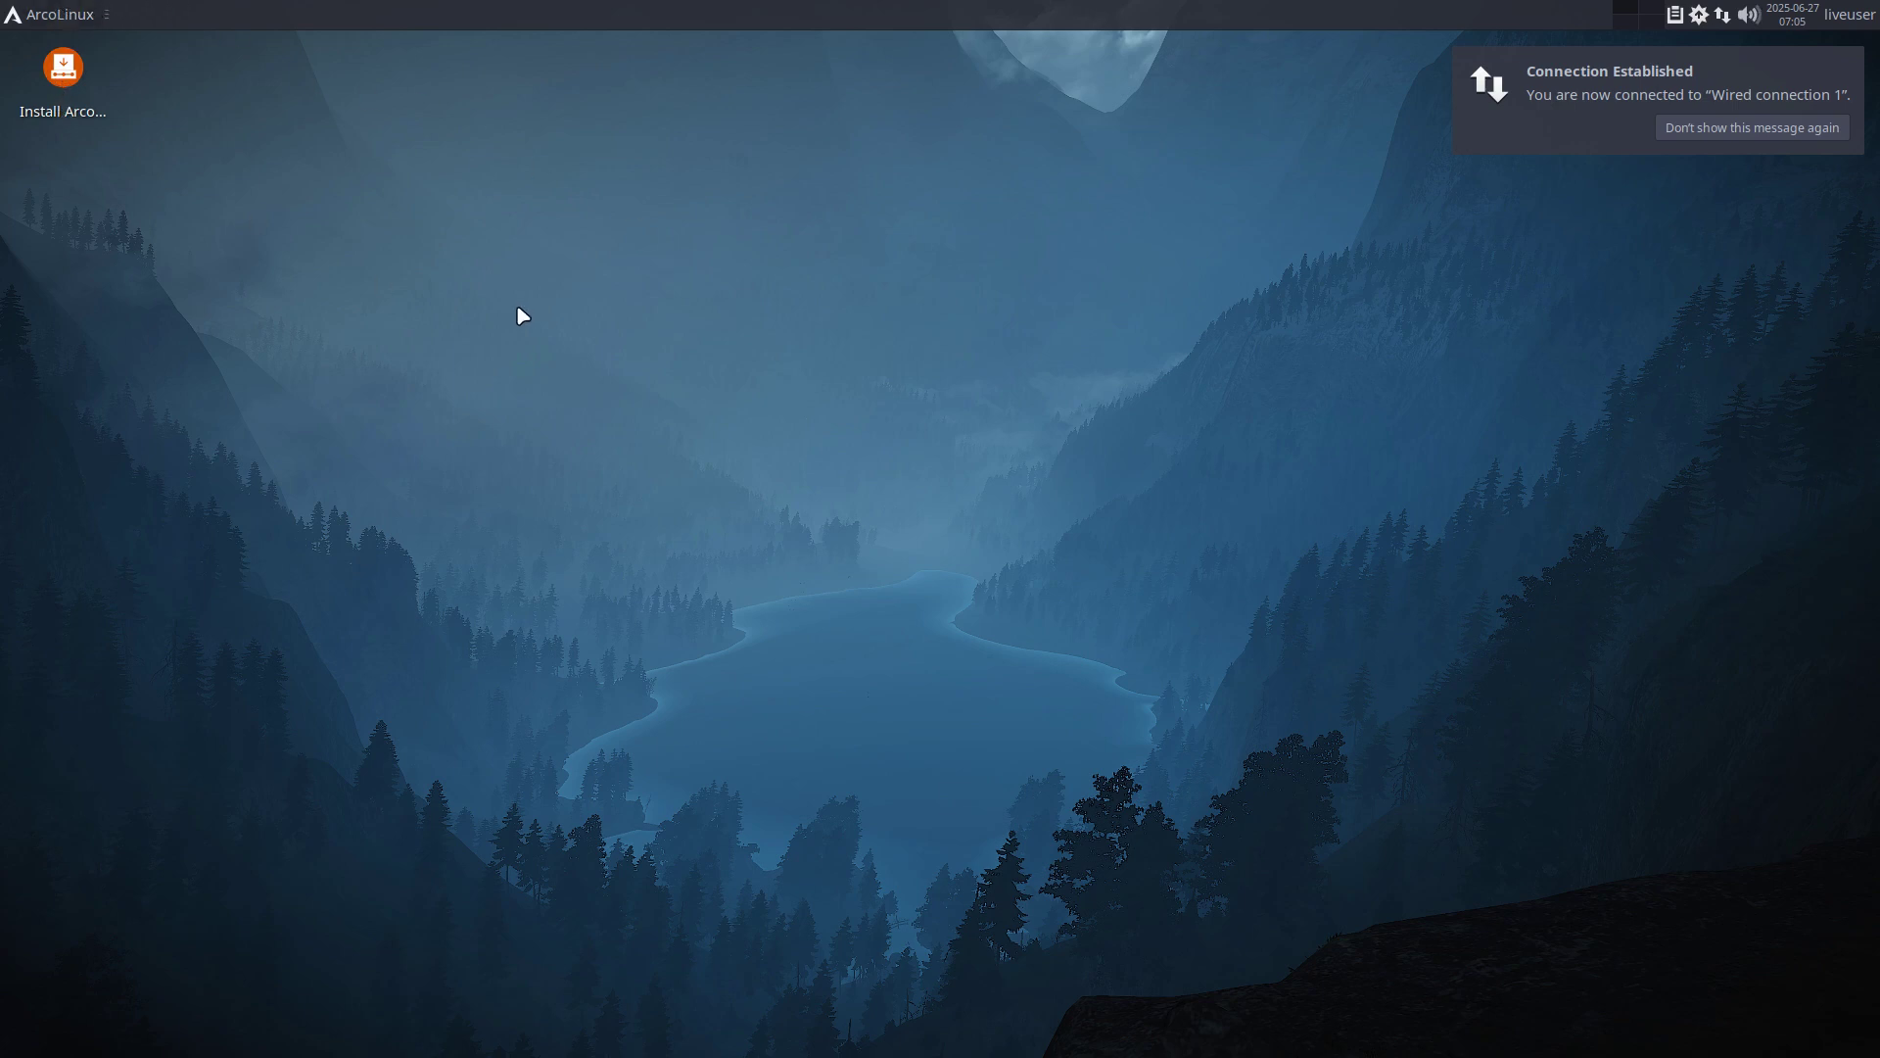
Run iso in a terminal to confirm the live ISO is v25.06.27.01, then close it.
{"action": "key", "text": "ctrl+alt+t"}
{"action": "type", "text": "iso"}
{"action": "key", "text": "Return"}
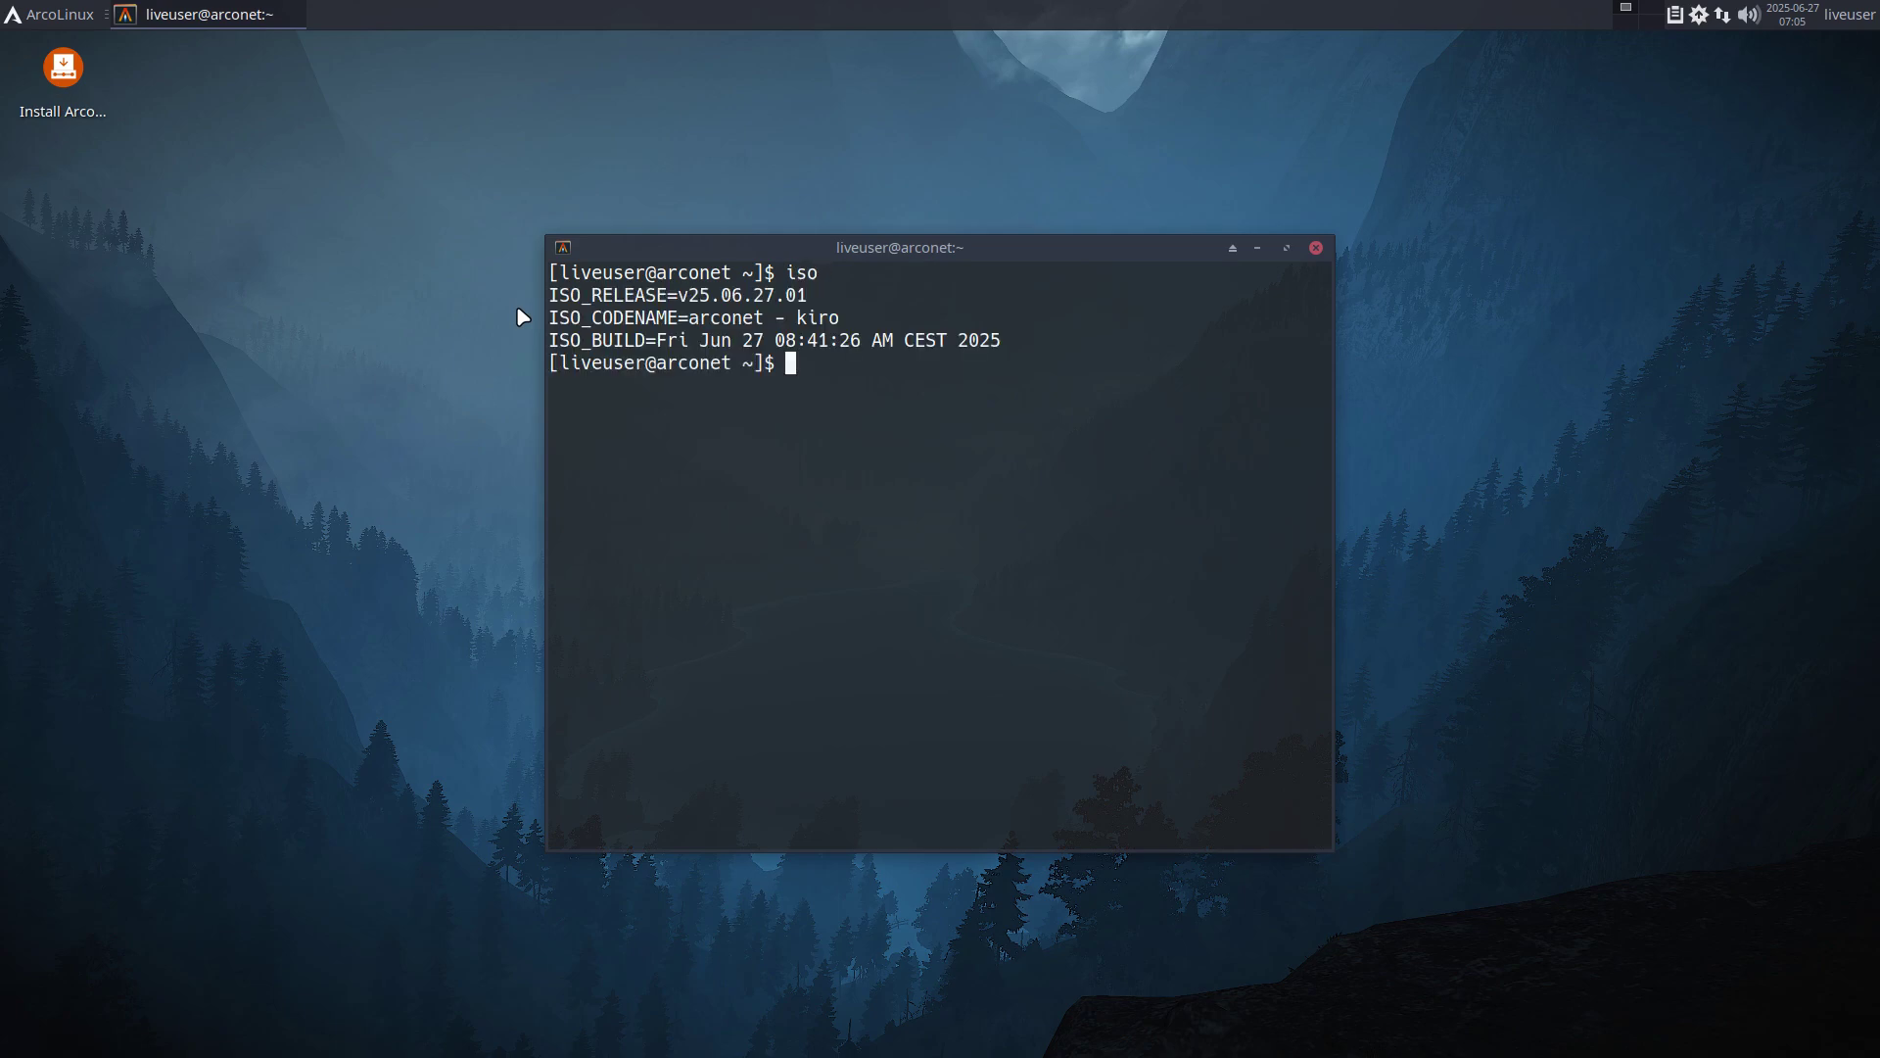
{"action": "left_click", "coordinate": [1316, 248]}
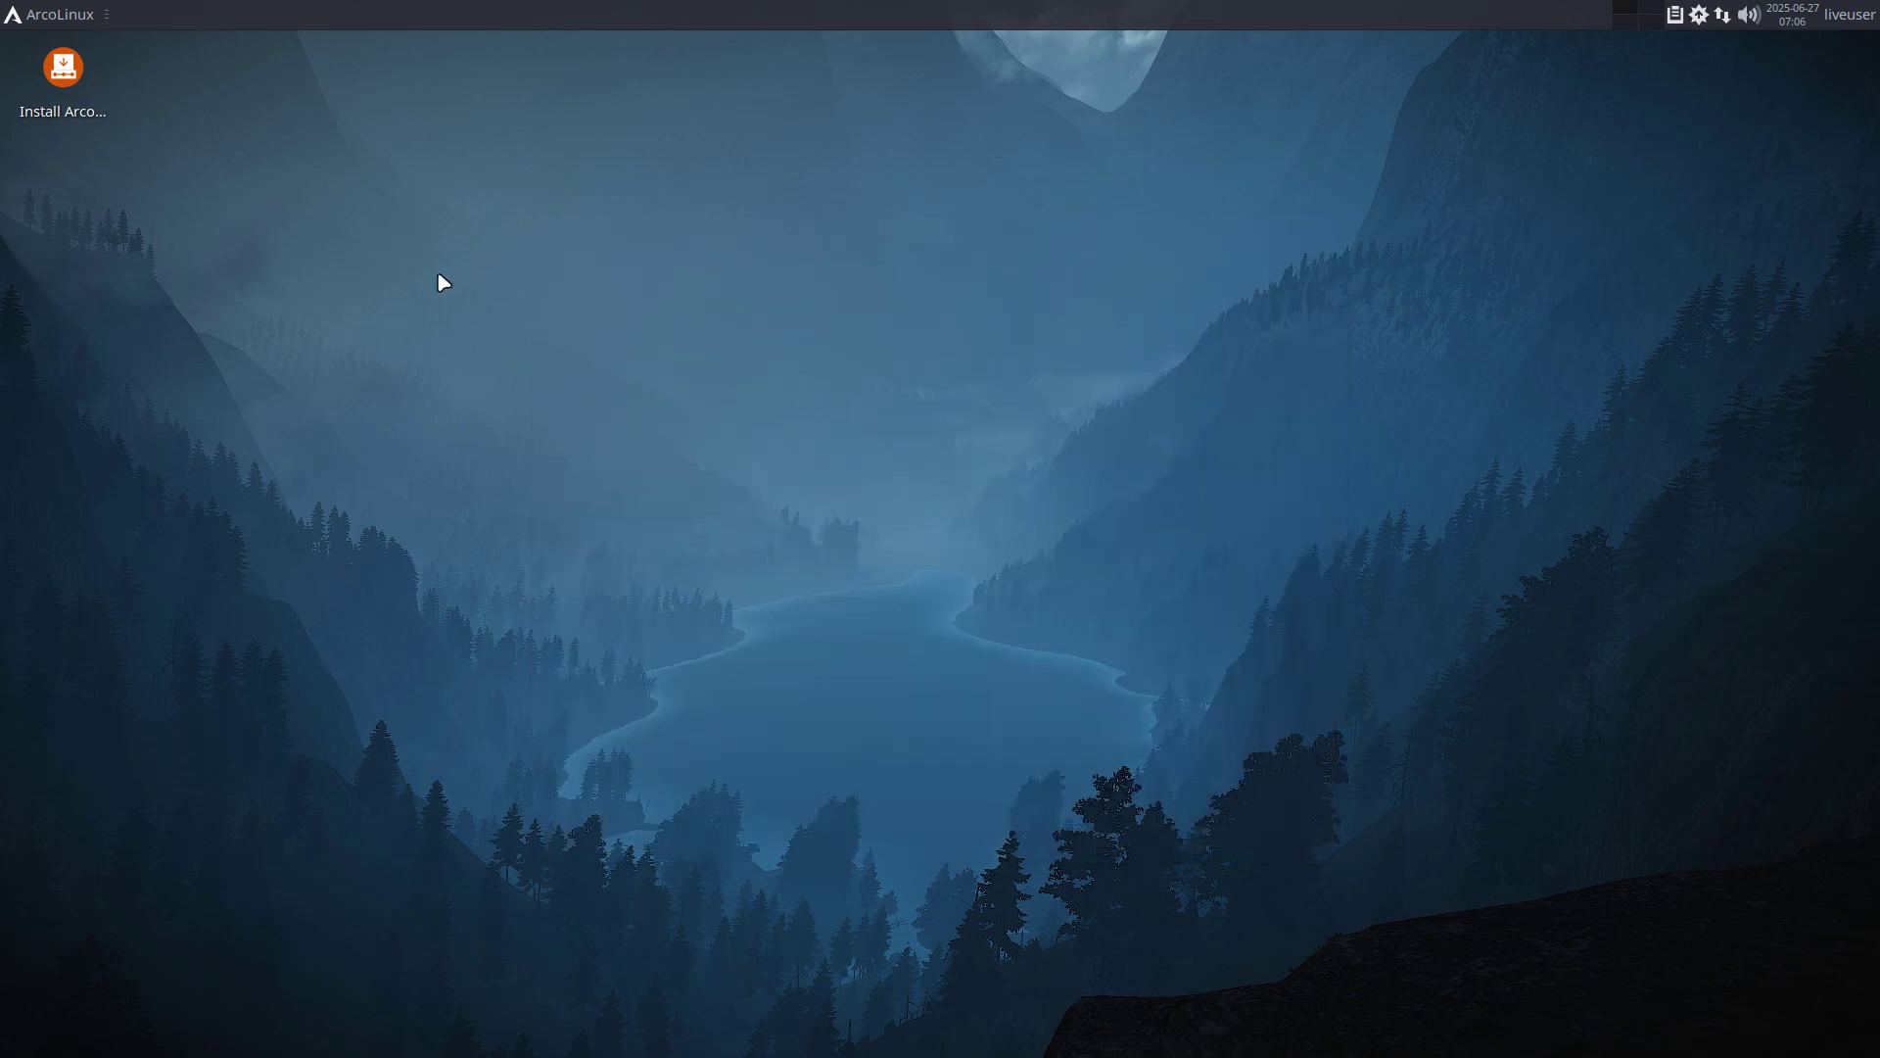
Start the Install ArcoLinux launcher from the desktop.
{"action": "double_click", "coordinate": [63, 69]}
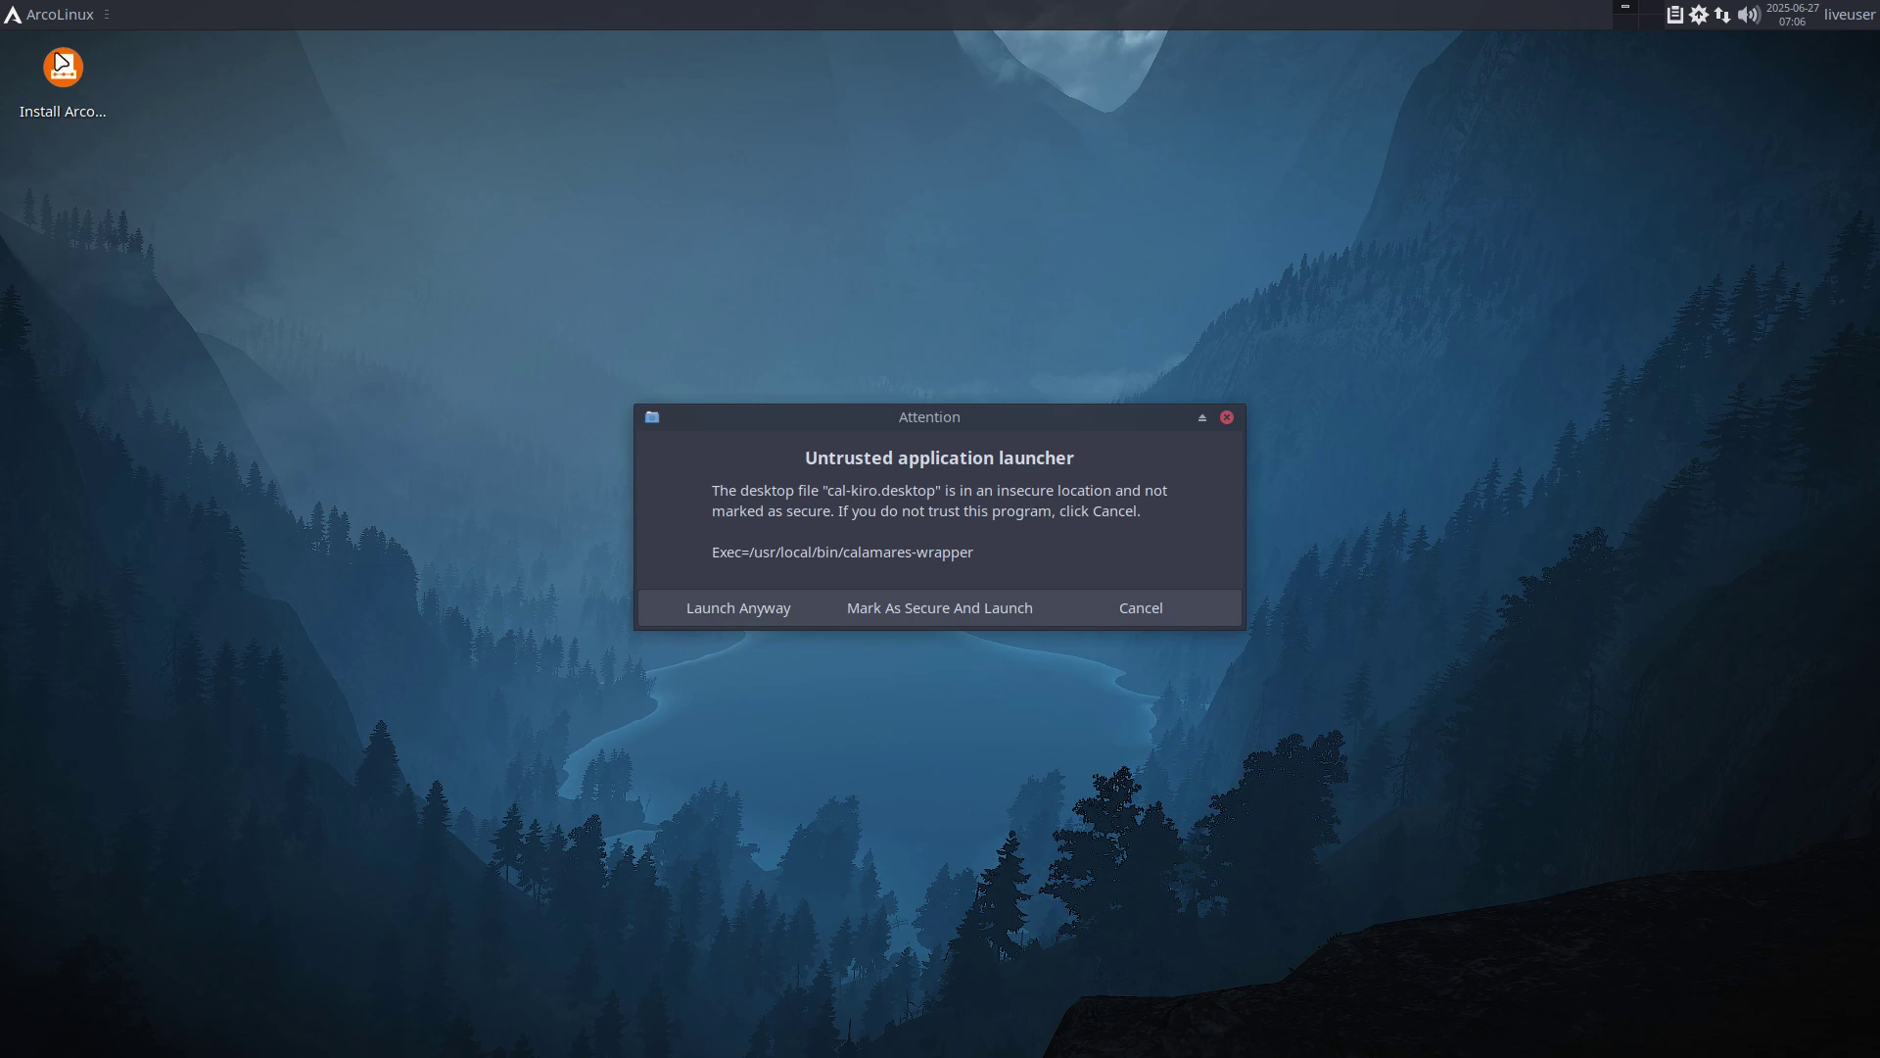
{"action": "left_click", "coordinate": [58, 15]}
{"action": "type", "text": "ins"}
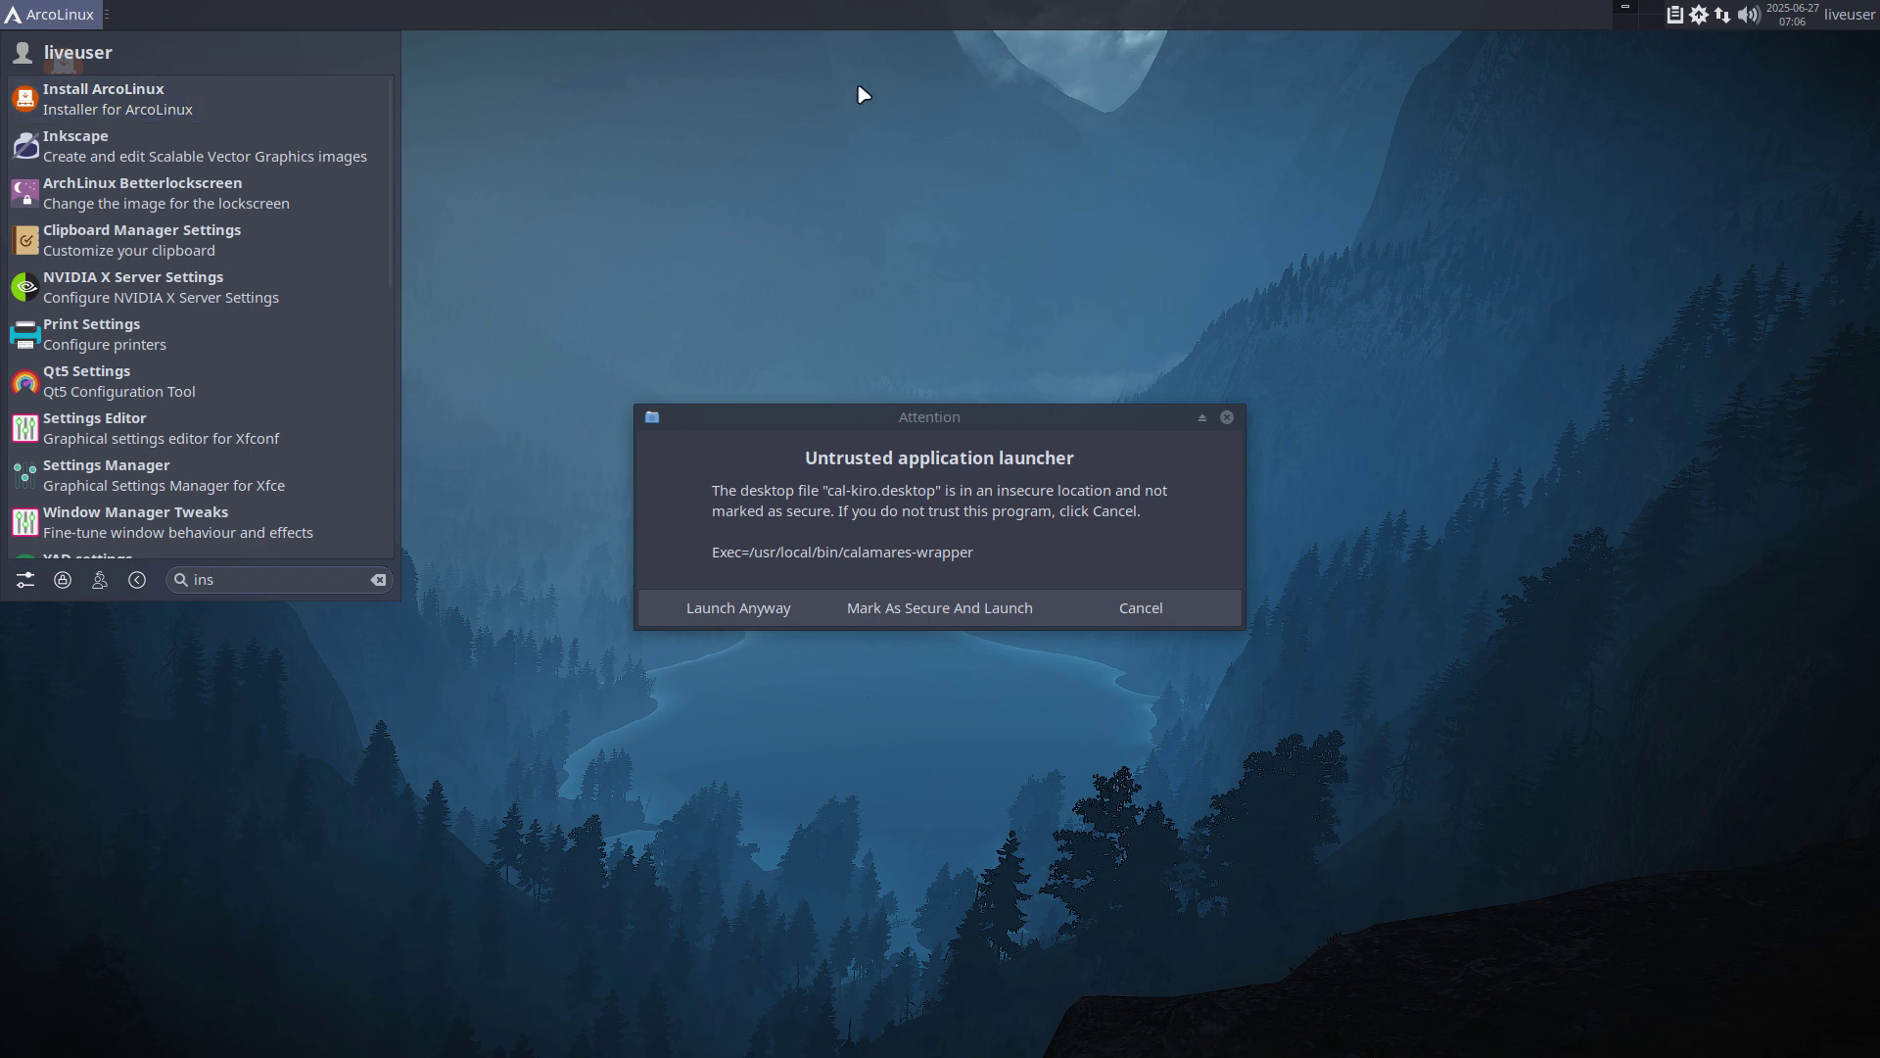
{"action": "key", "text": "Escape"}
Launch the installer anyway, accept Welcome and Location, and choose the Belgian keyboard layout.
{"action": "left_click", "coordinate": [801, 608]}
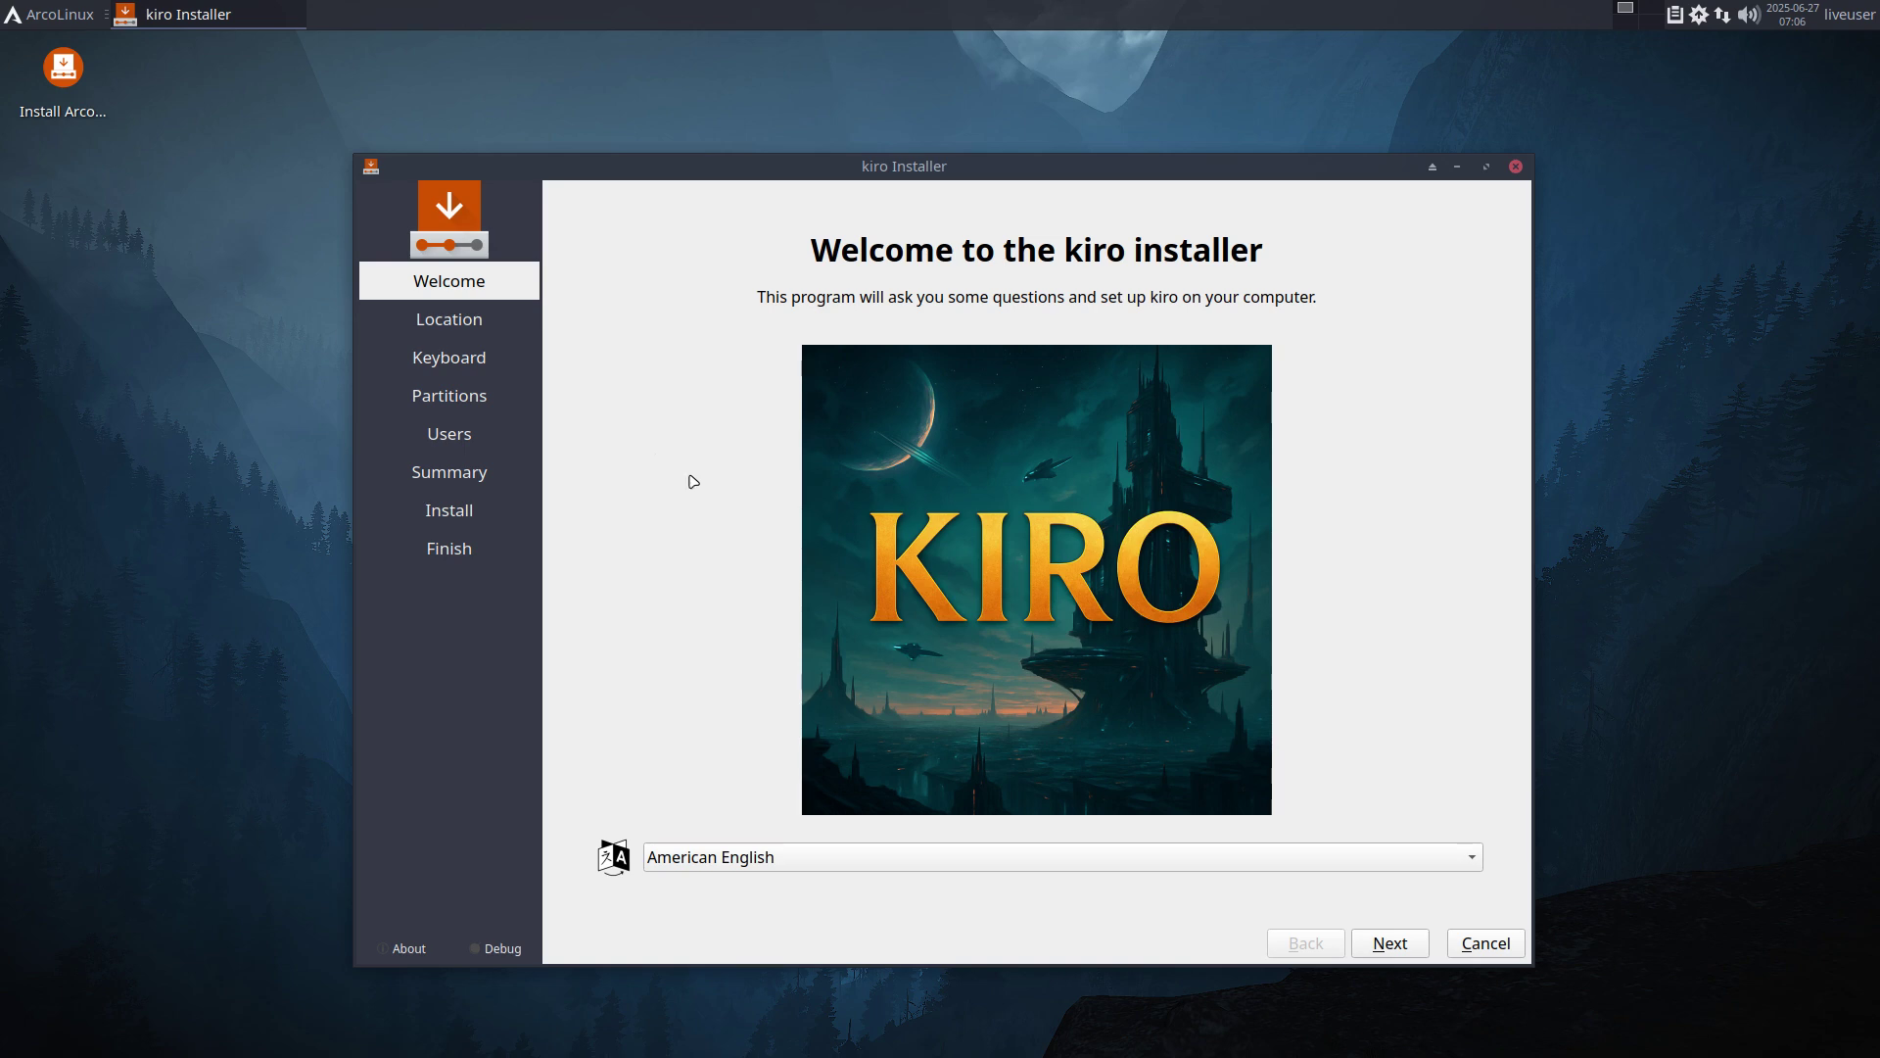
{"action": "left_click", "coordinate": [1390, 943]}
{"action": "left_click", "coordinate": [1390, 943]}
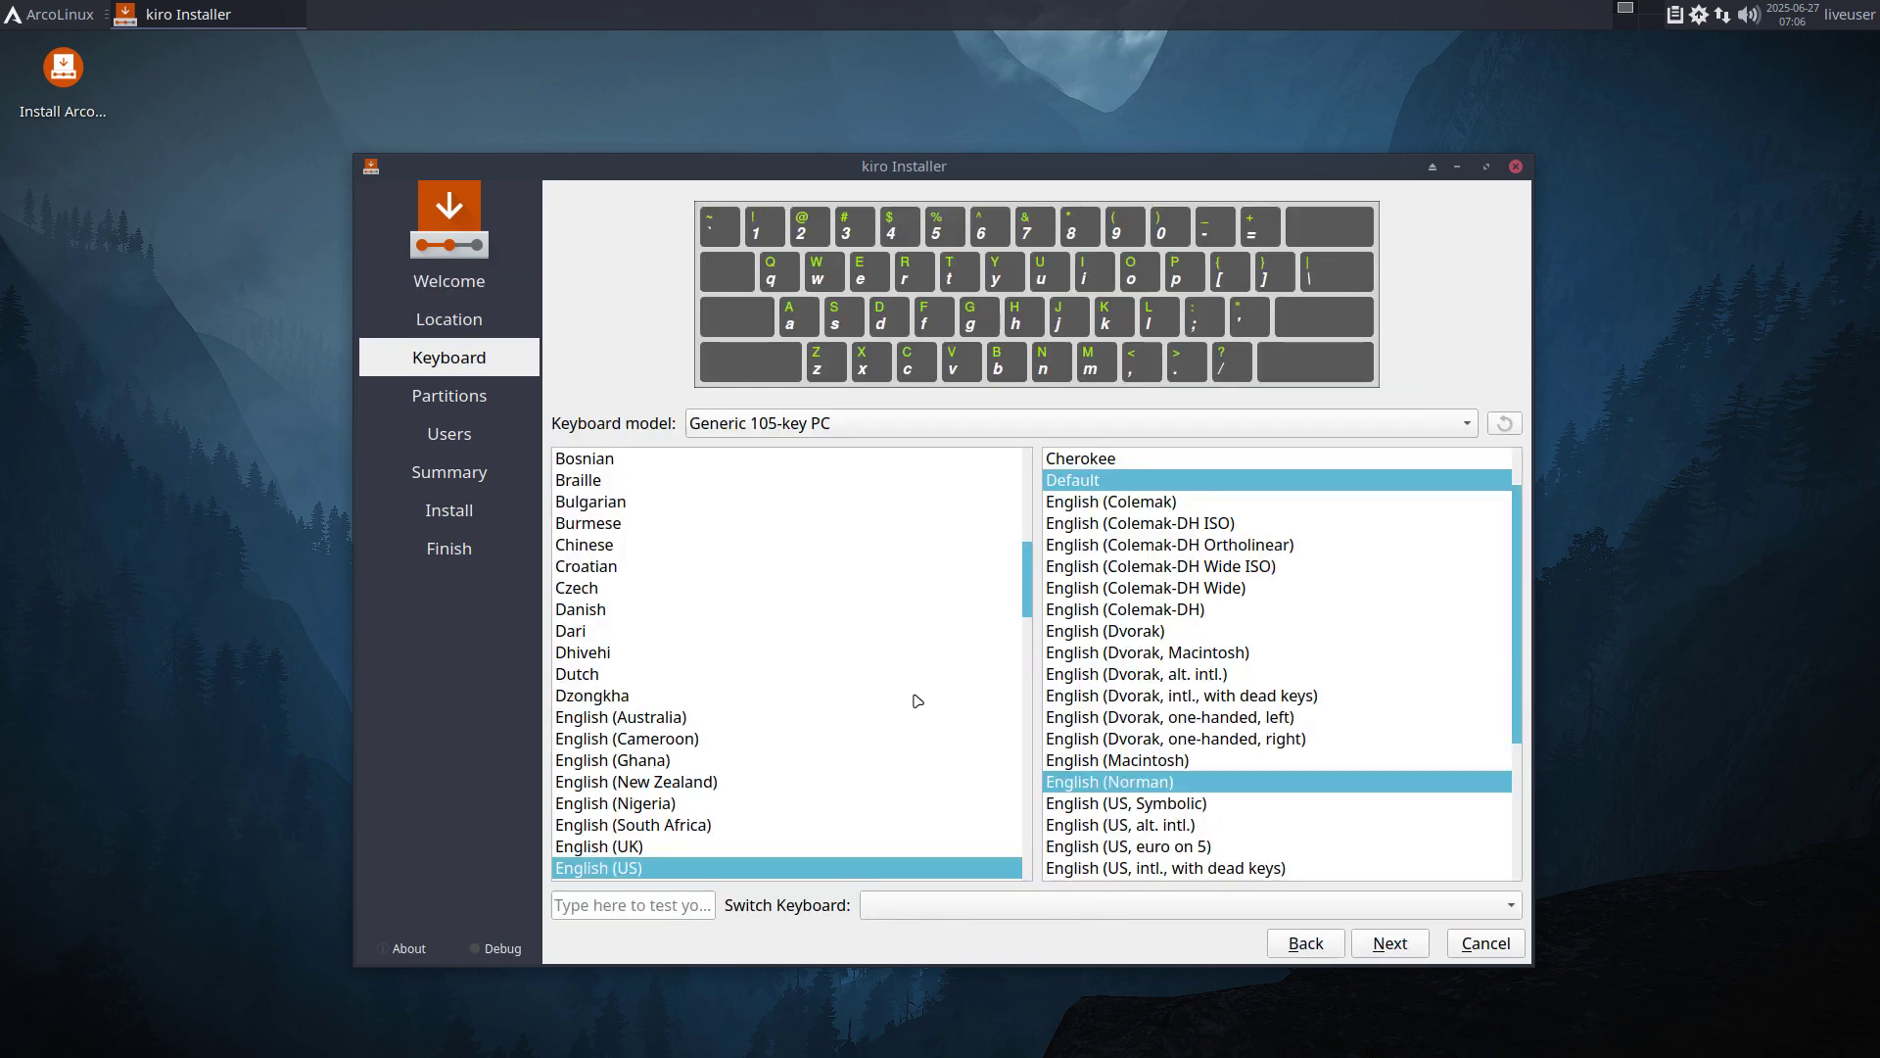
{"action": "scroll", "coordinate": [632, 577], "scroll_direction": "up", "scroll_amount": 1}
{"action": "left_click_drag", "start_coordinate": [631, 577], "coordinate": [625, 490]}
{"action": "left_click", "coordinate": [1393, 943]}
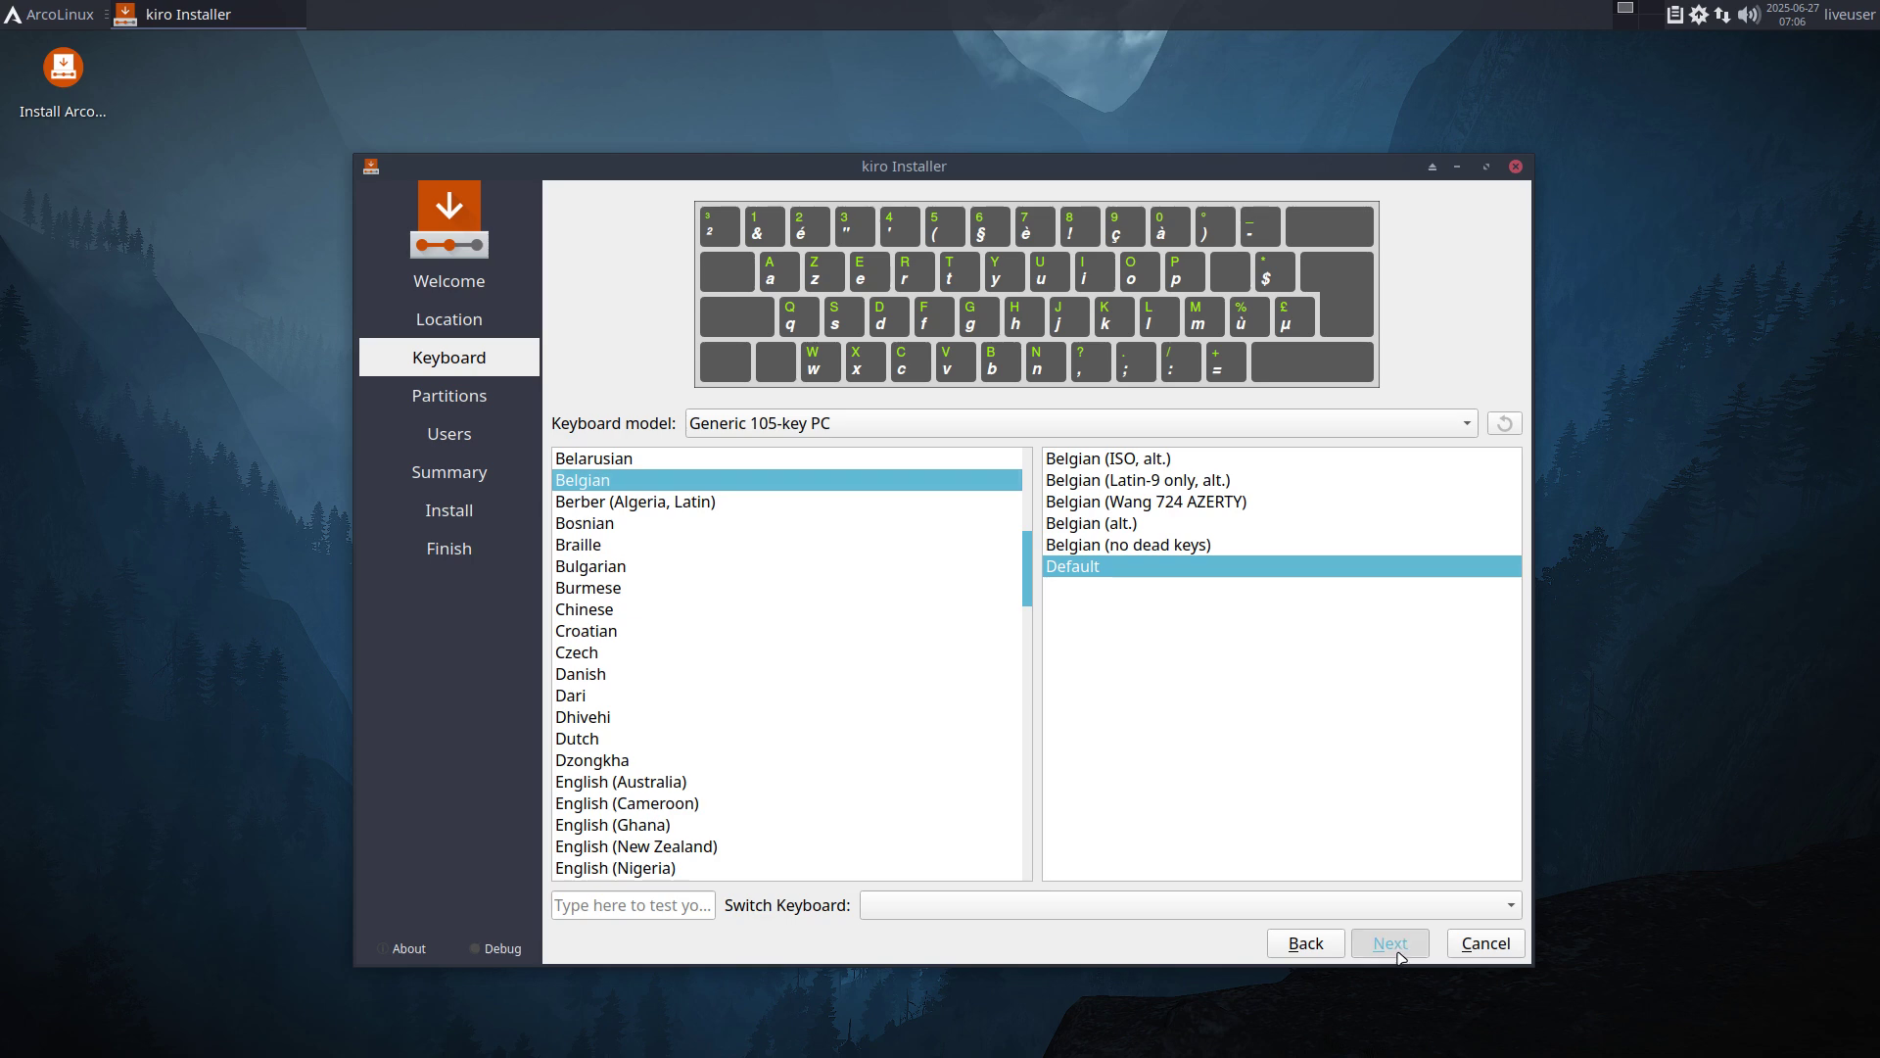
Choose Erase disk with Swap (no Hibernate) for the partitioning.
{"action": "left_click", "coordinate": [664, 265]}
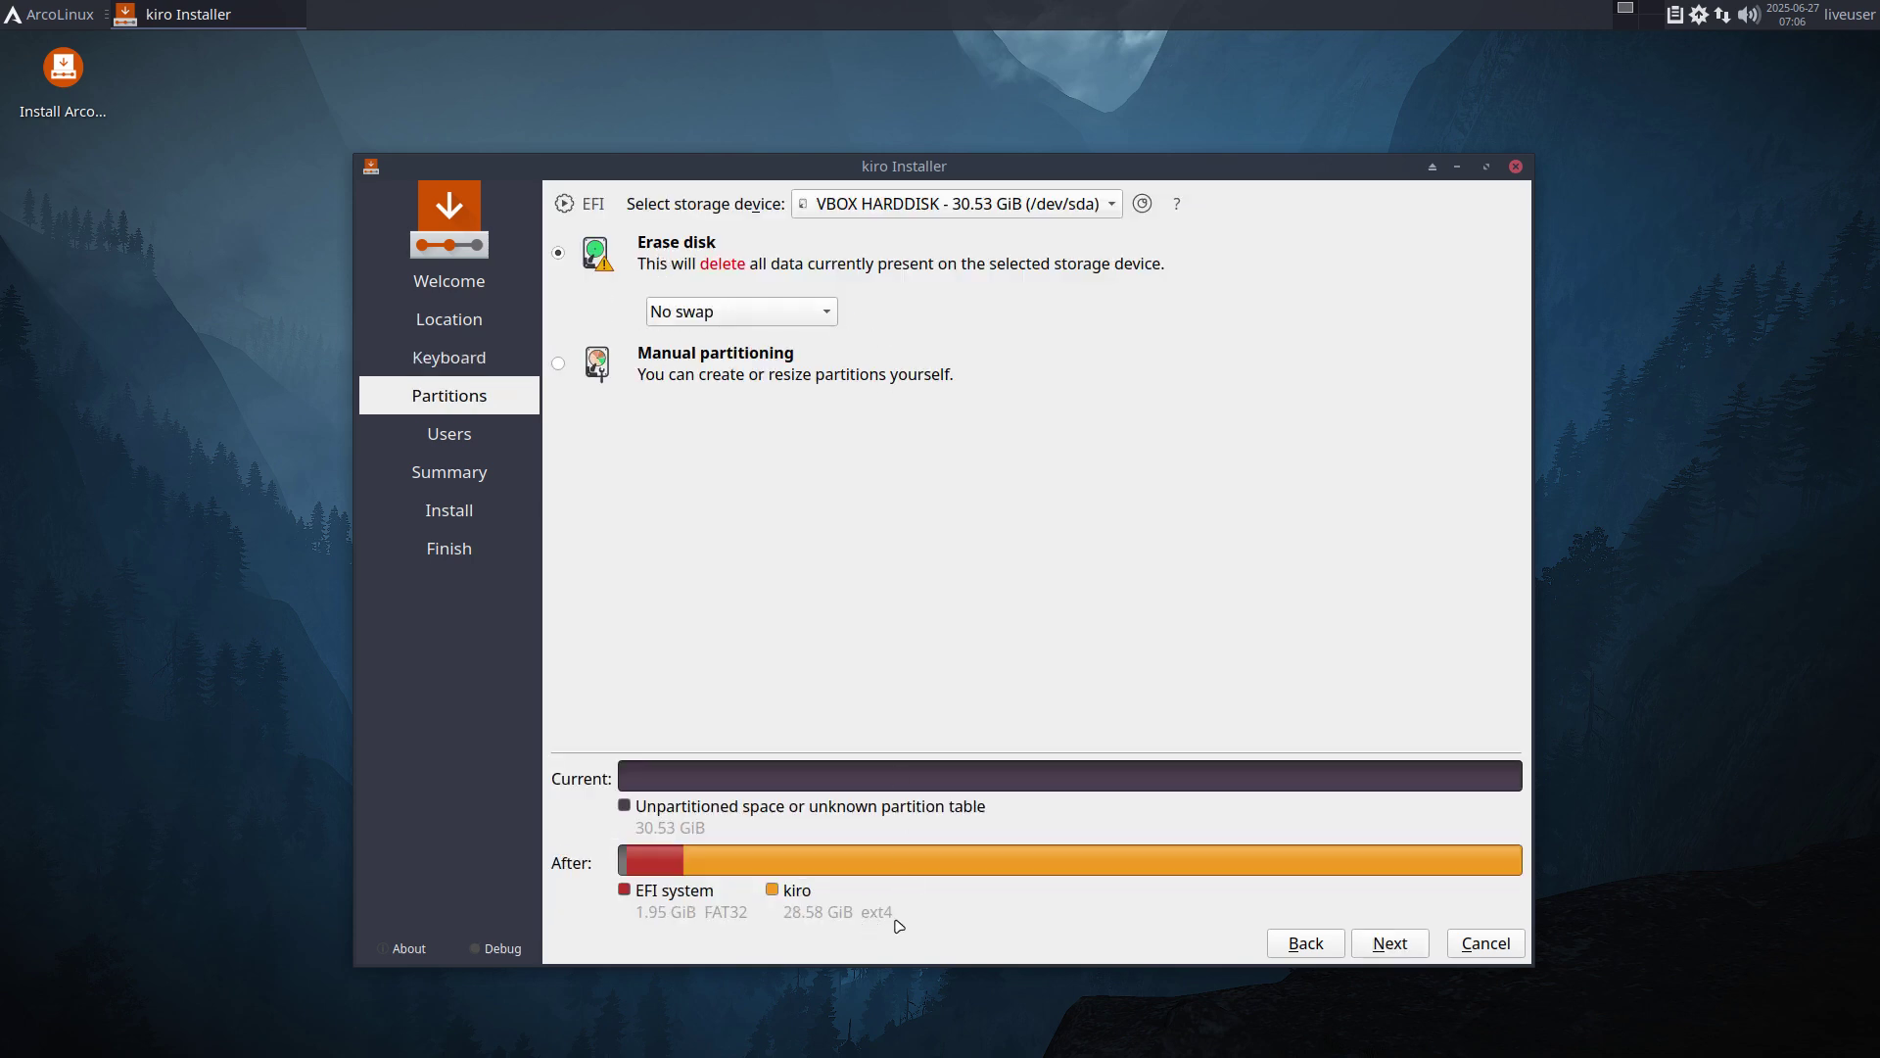
{"action": "left_click", "coordinate": [789, 311]}
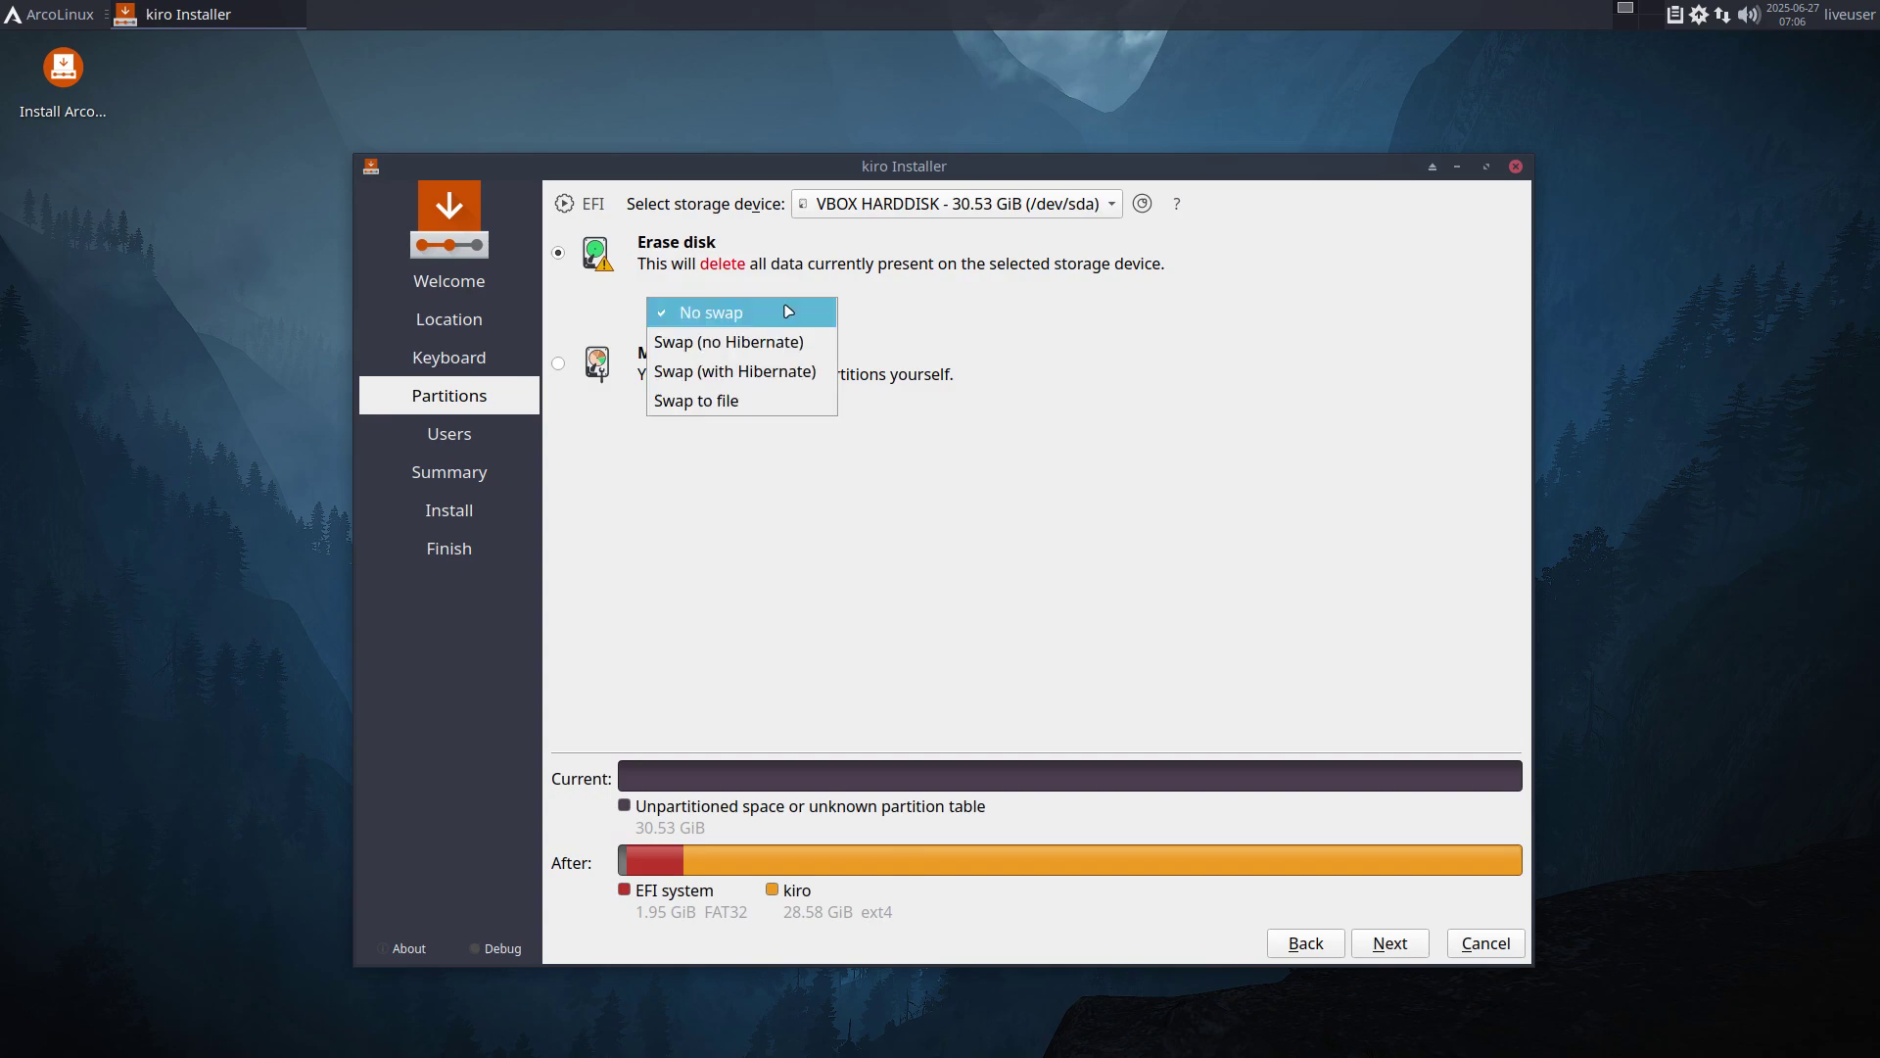
{"action": "left_click", "coordinate": [803, 342]}
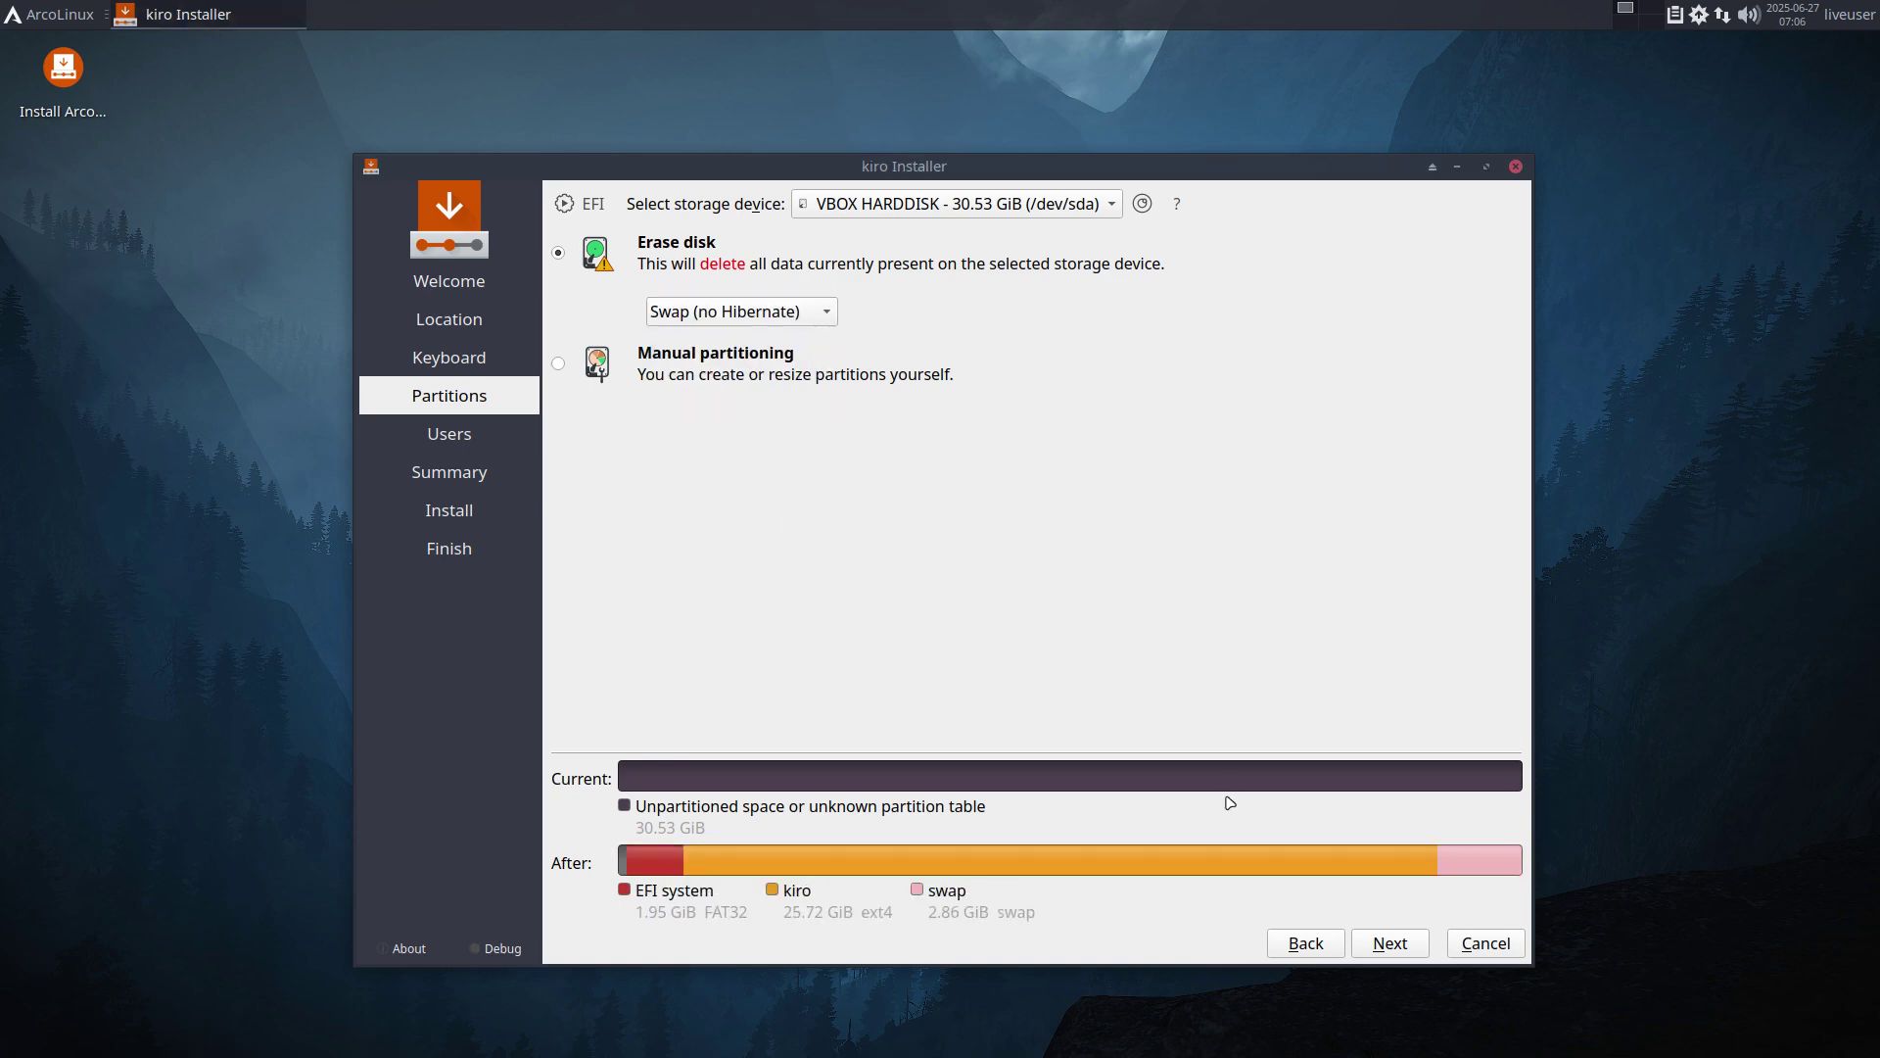
{"action": "left_click", "coordinate": [1378, 951]}
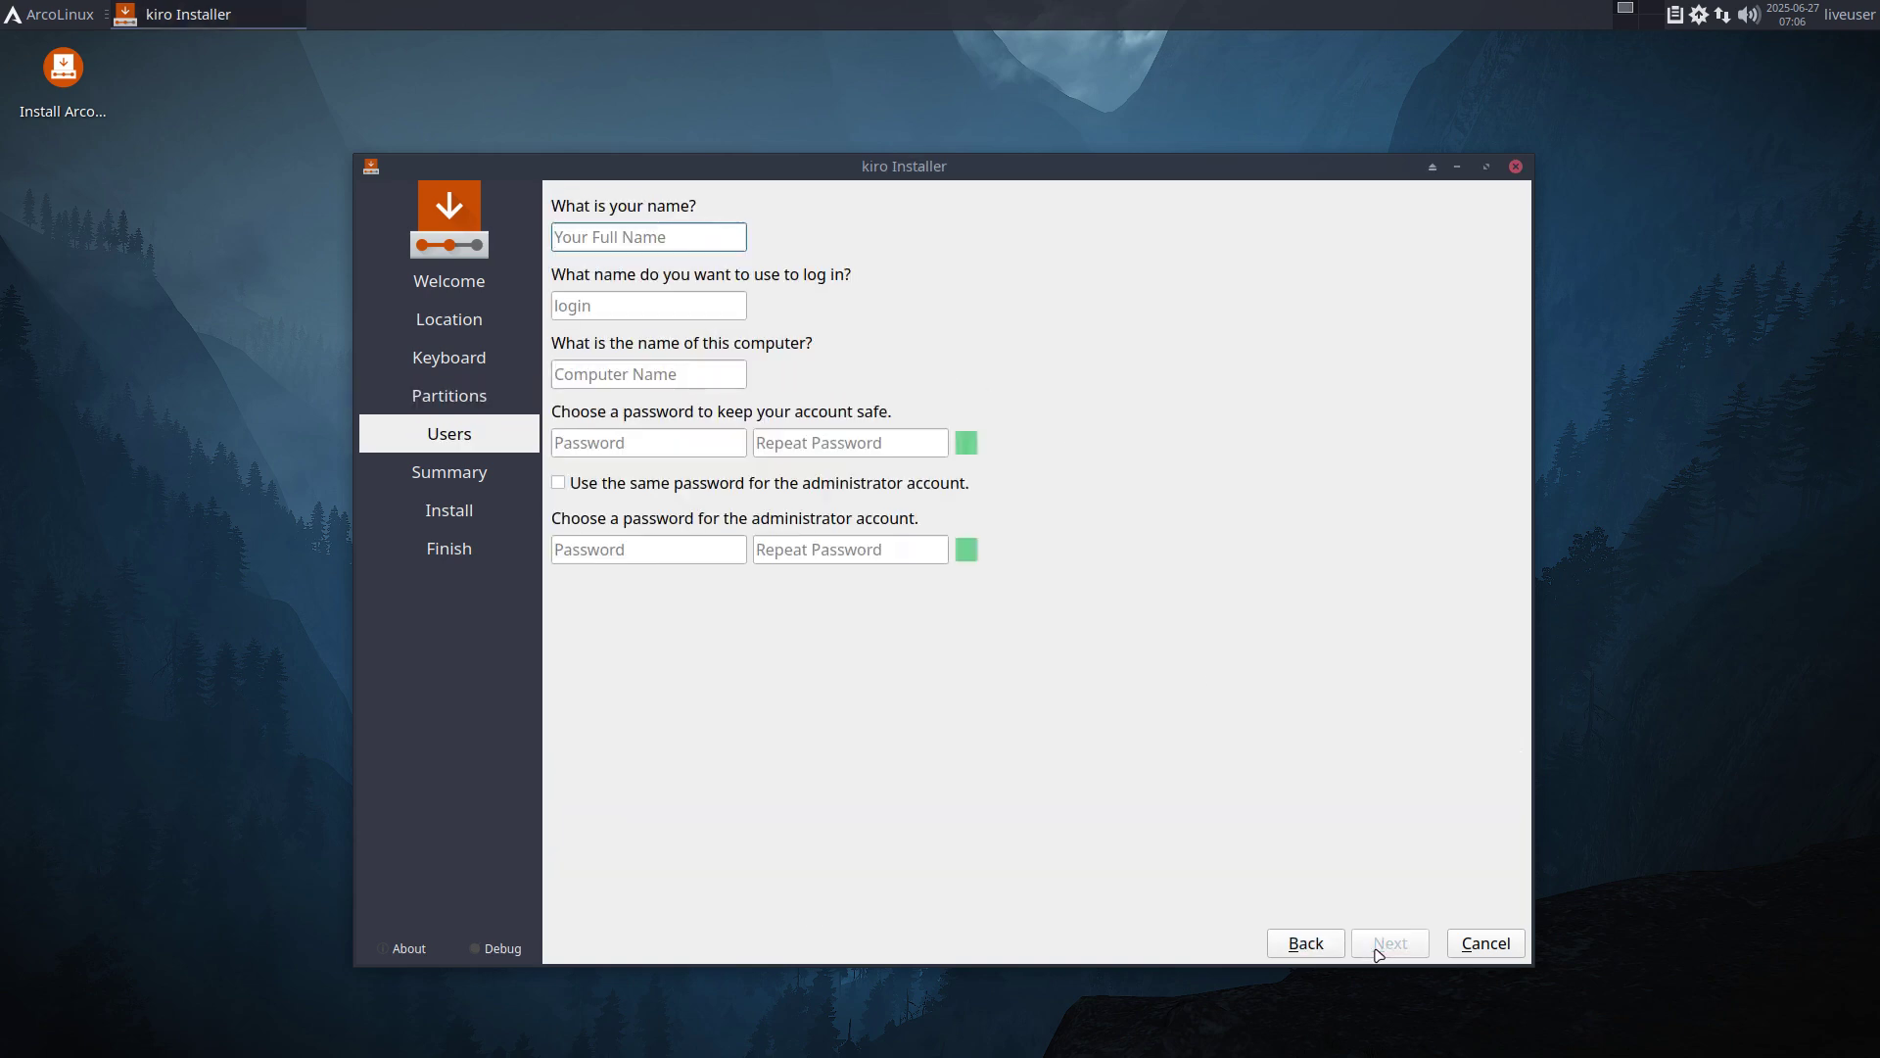
Create the user account with its name and password, reusing the password for the administrator.
{"action": "type", "text": "erik"}
{"action": "key", "text": "Tab"}
{"action": "key", "text": "Tab"}
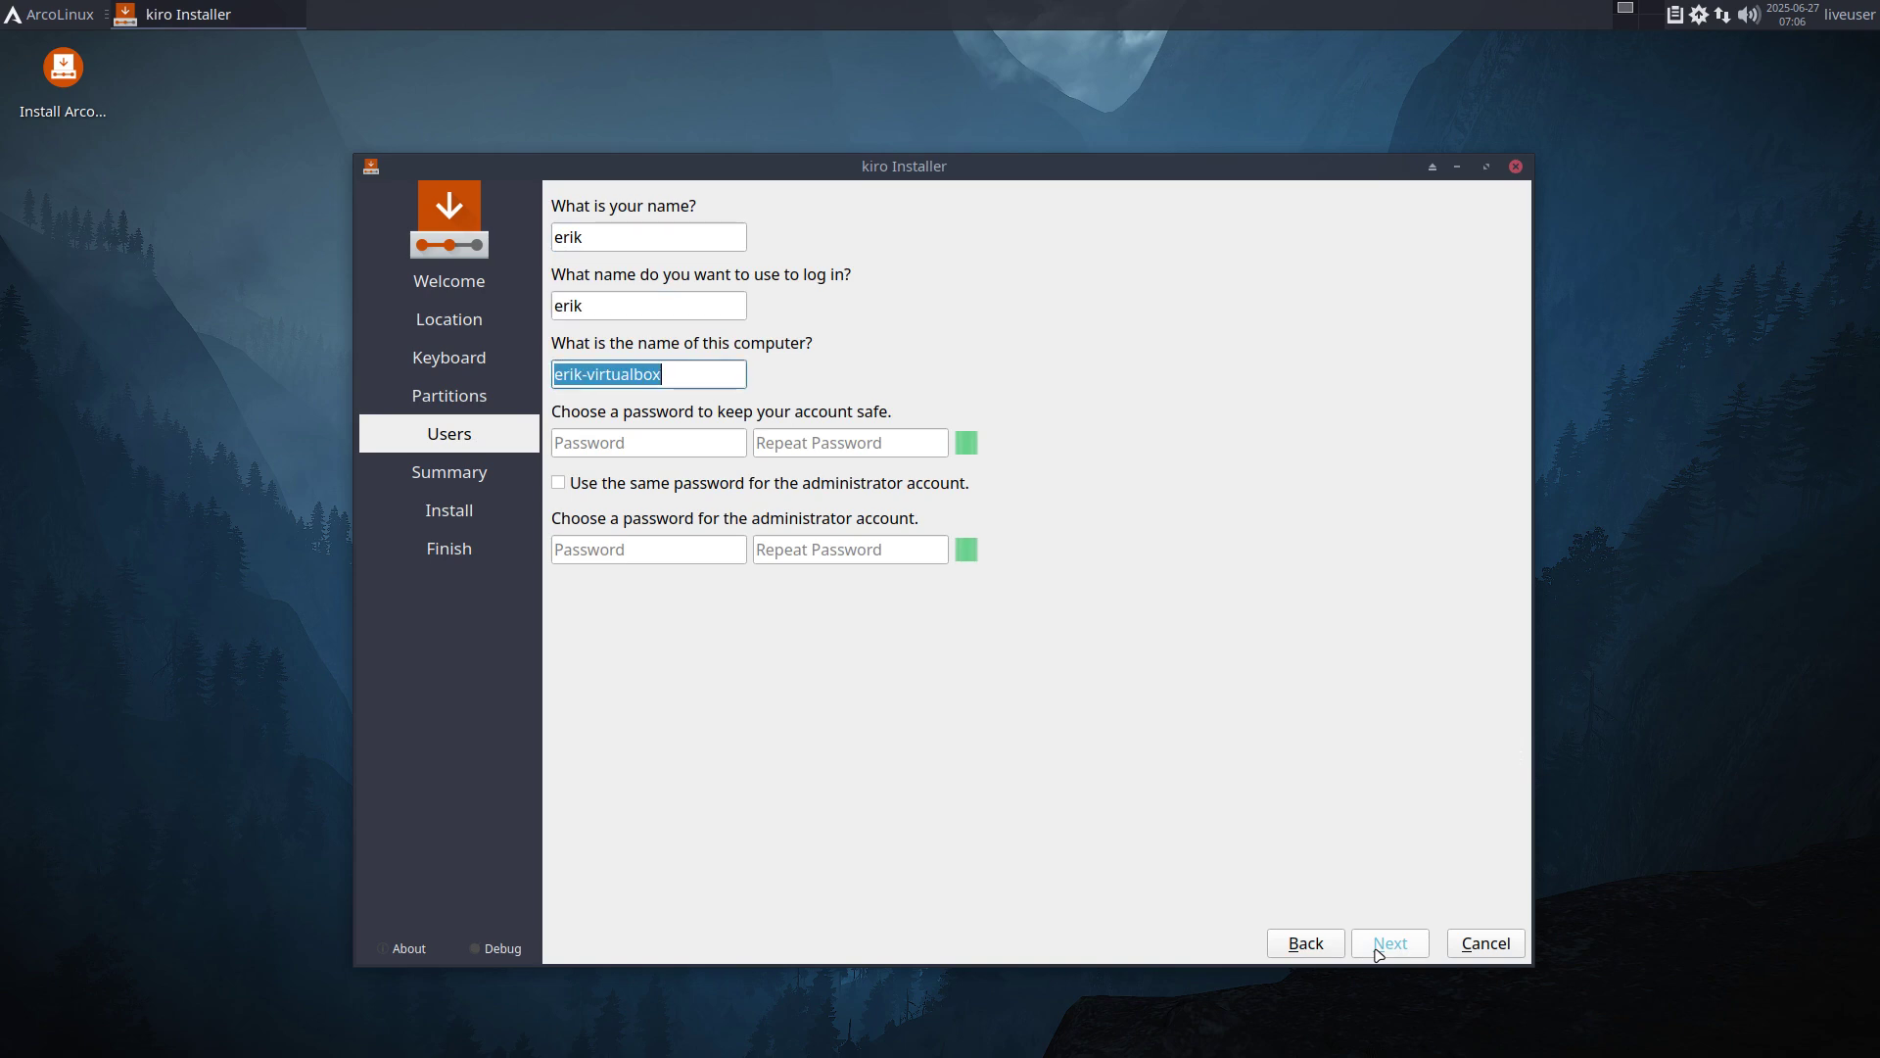
{"action": "key", "text": "Tab"}
{"action": "type", "text": "1234"}
{"action": "key", "text": "Tab"}
{"action": "type", "text": "1234"}
{"action": "key", "text": "Tab"}
{"action": "key", "text": "space"}
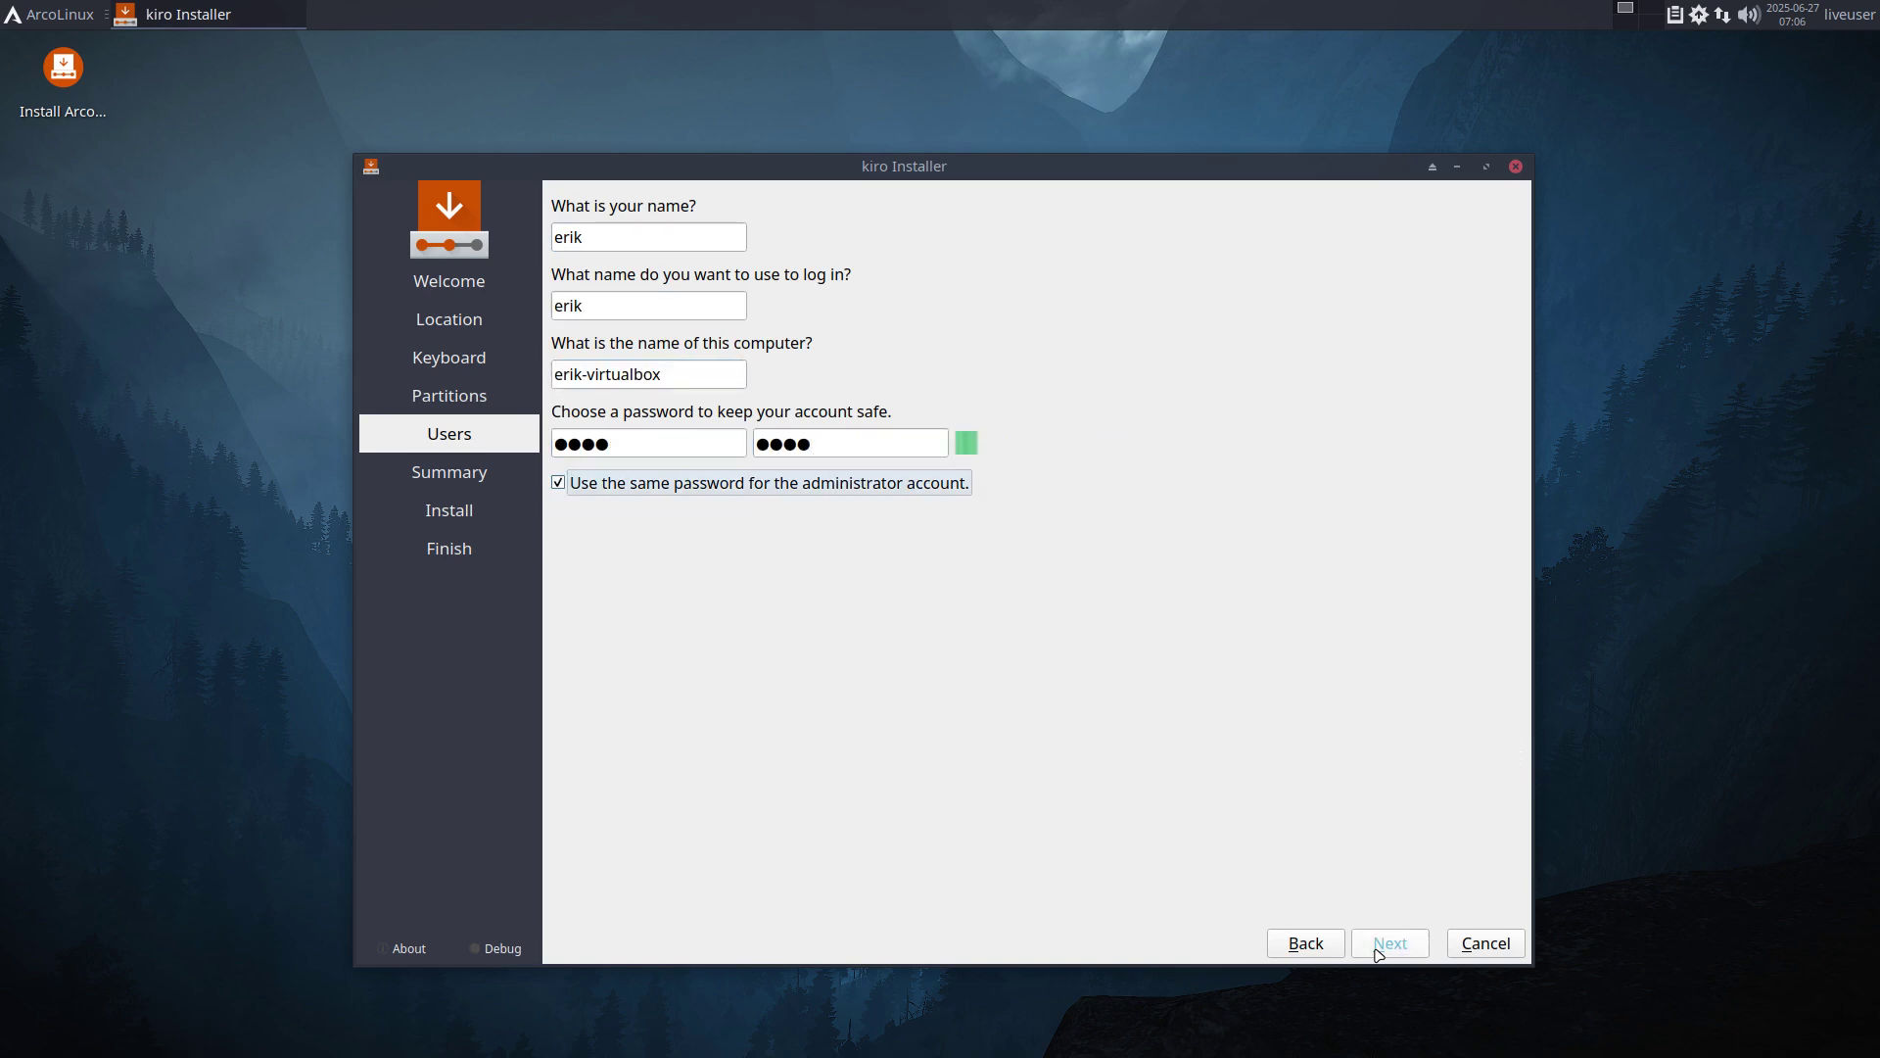
Start the installation from the Summary page, confirming the irreversible disk changes.
{"action": "left_click", "coordinate": [1410, 946]}
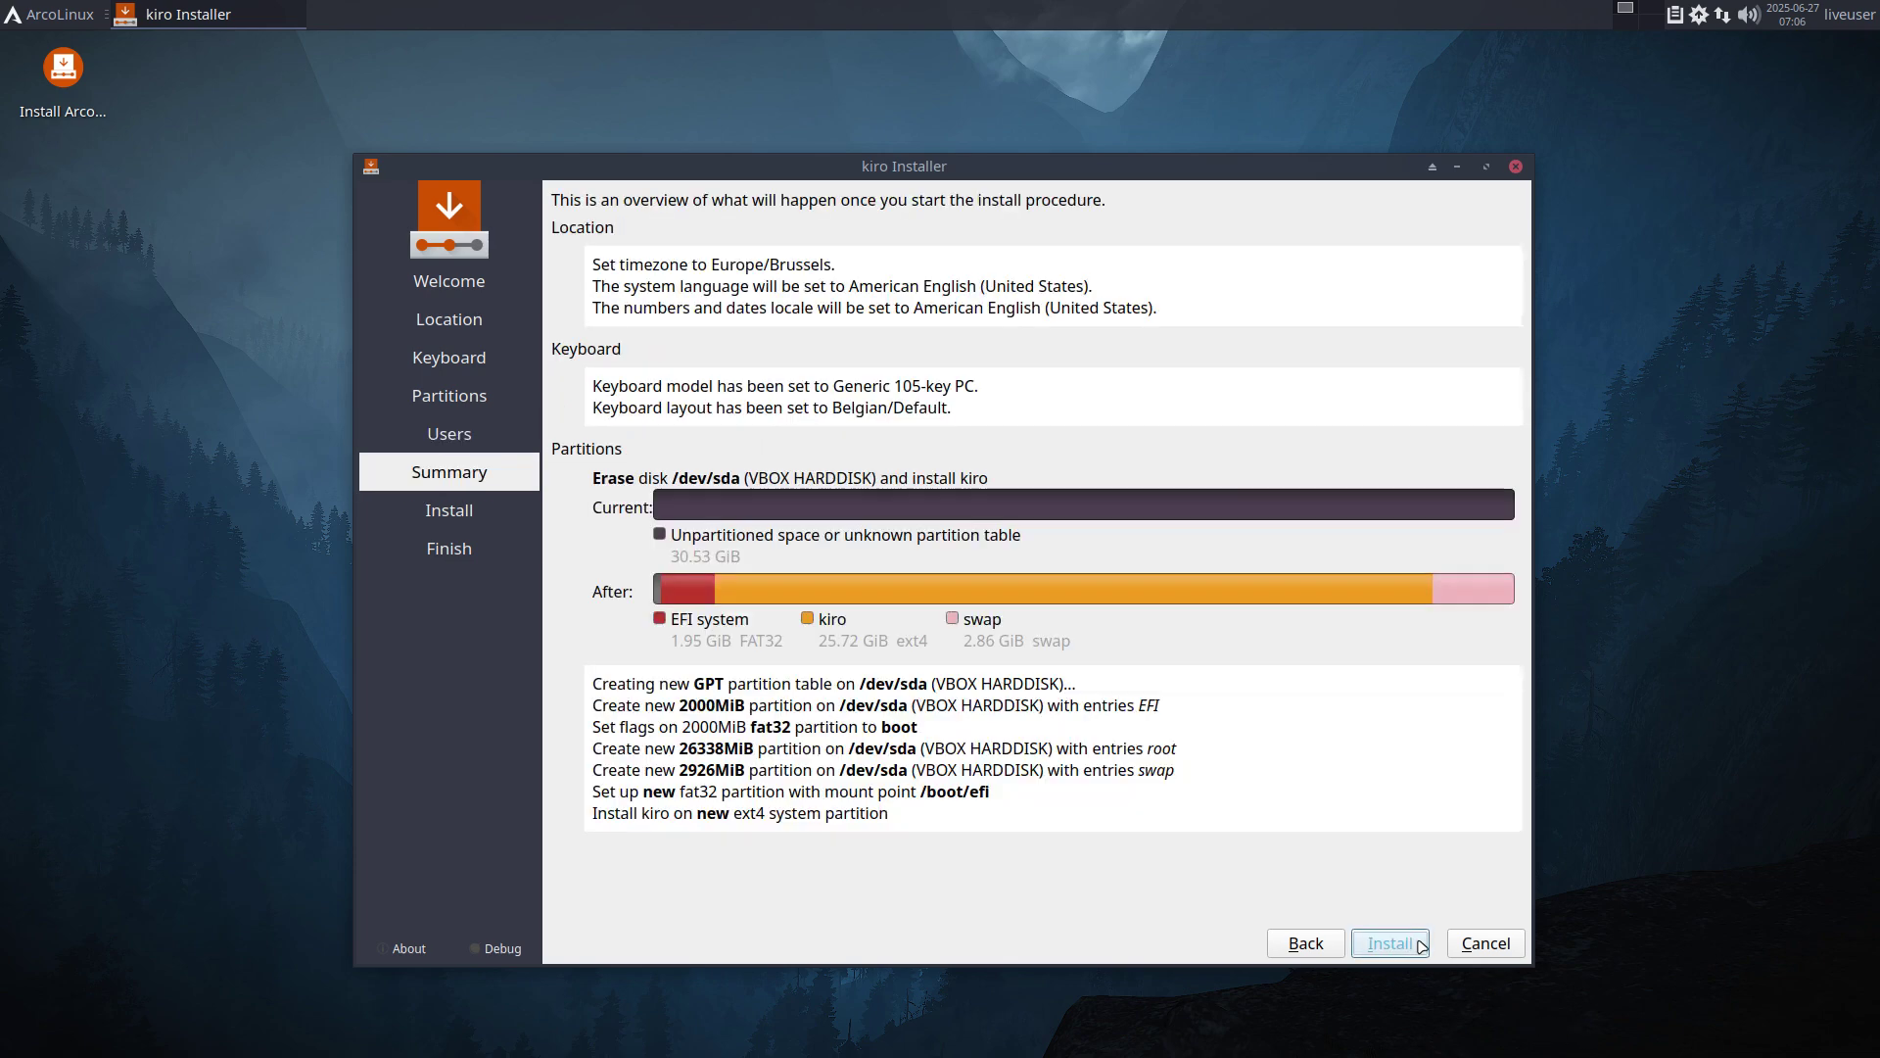
{"action": "left_click", "coordinate": [1406, 950]}
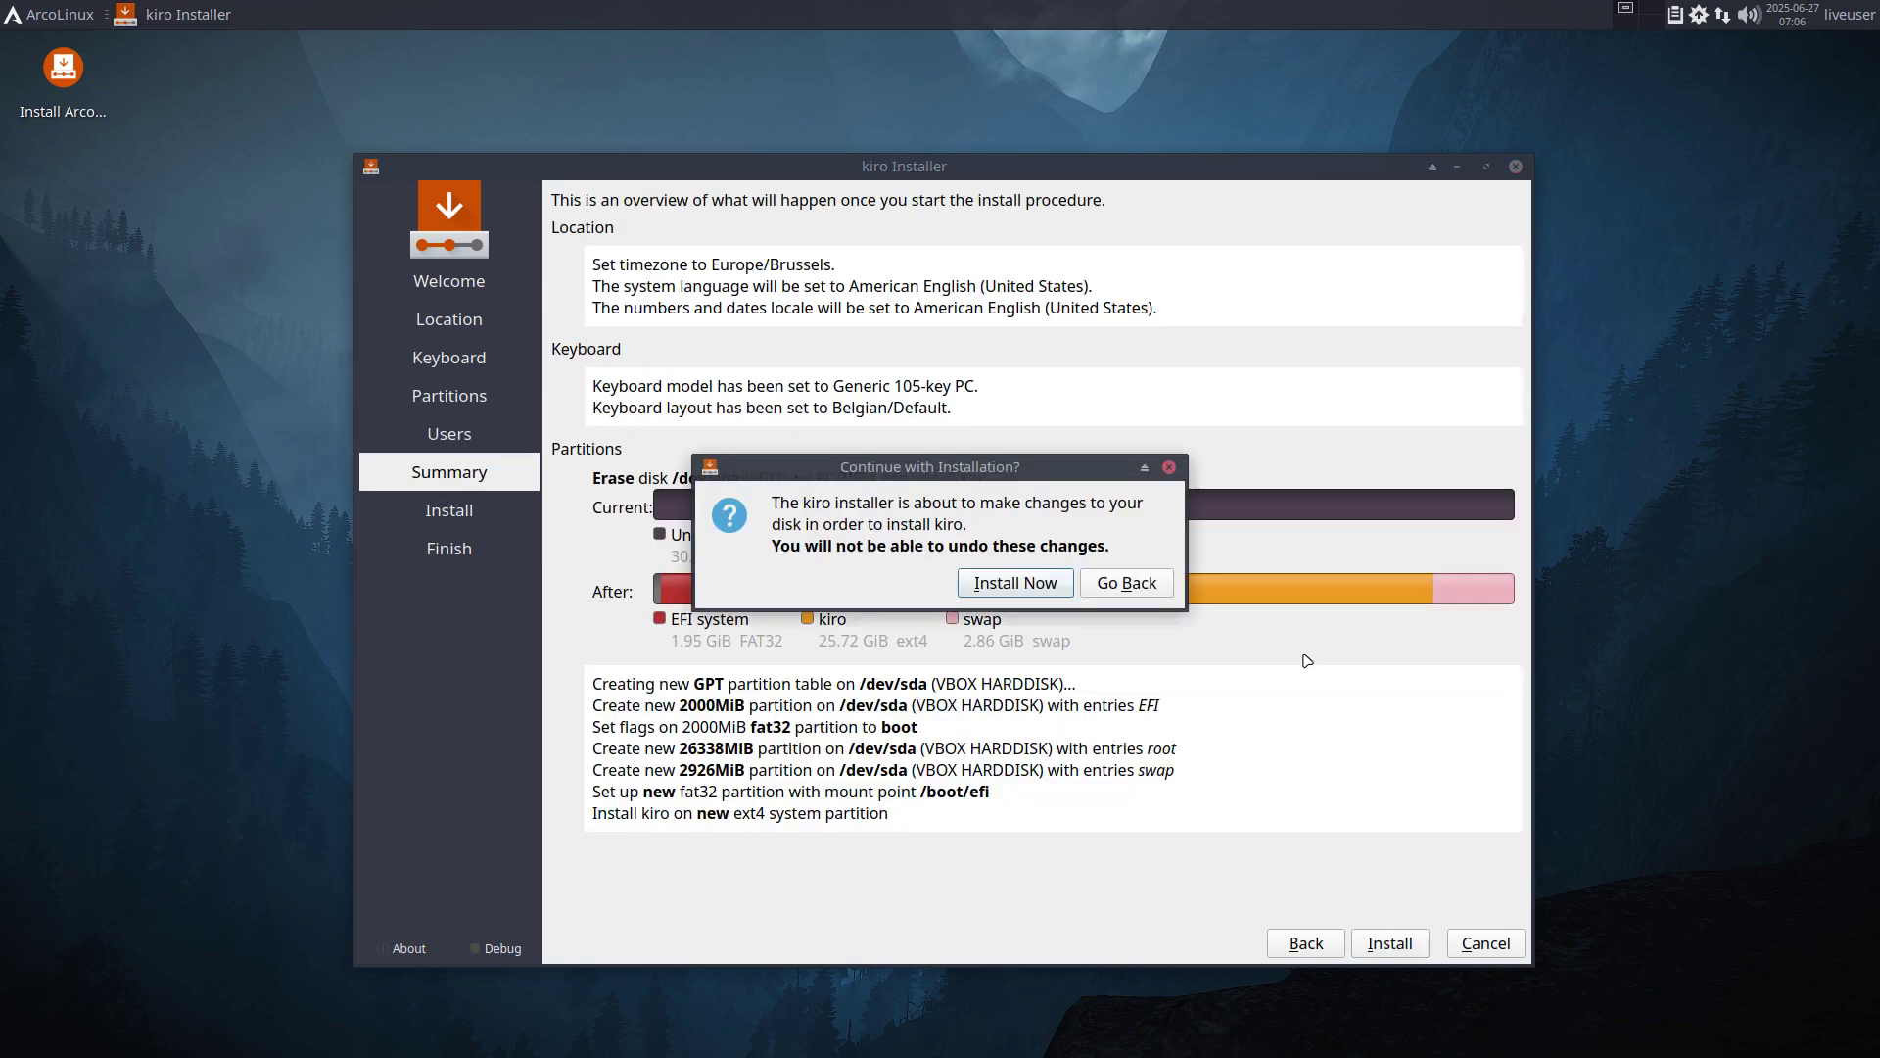
{"action": "left_click", "coordinate": [1004, 586]}
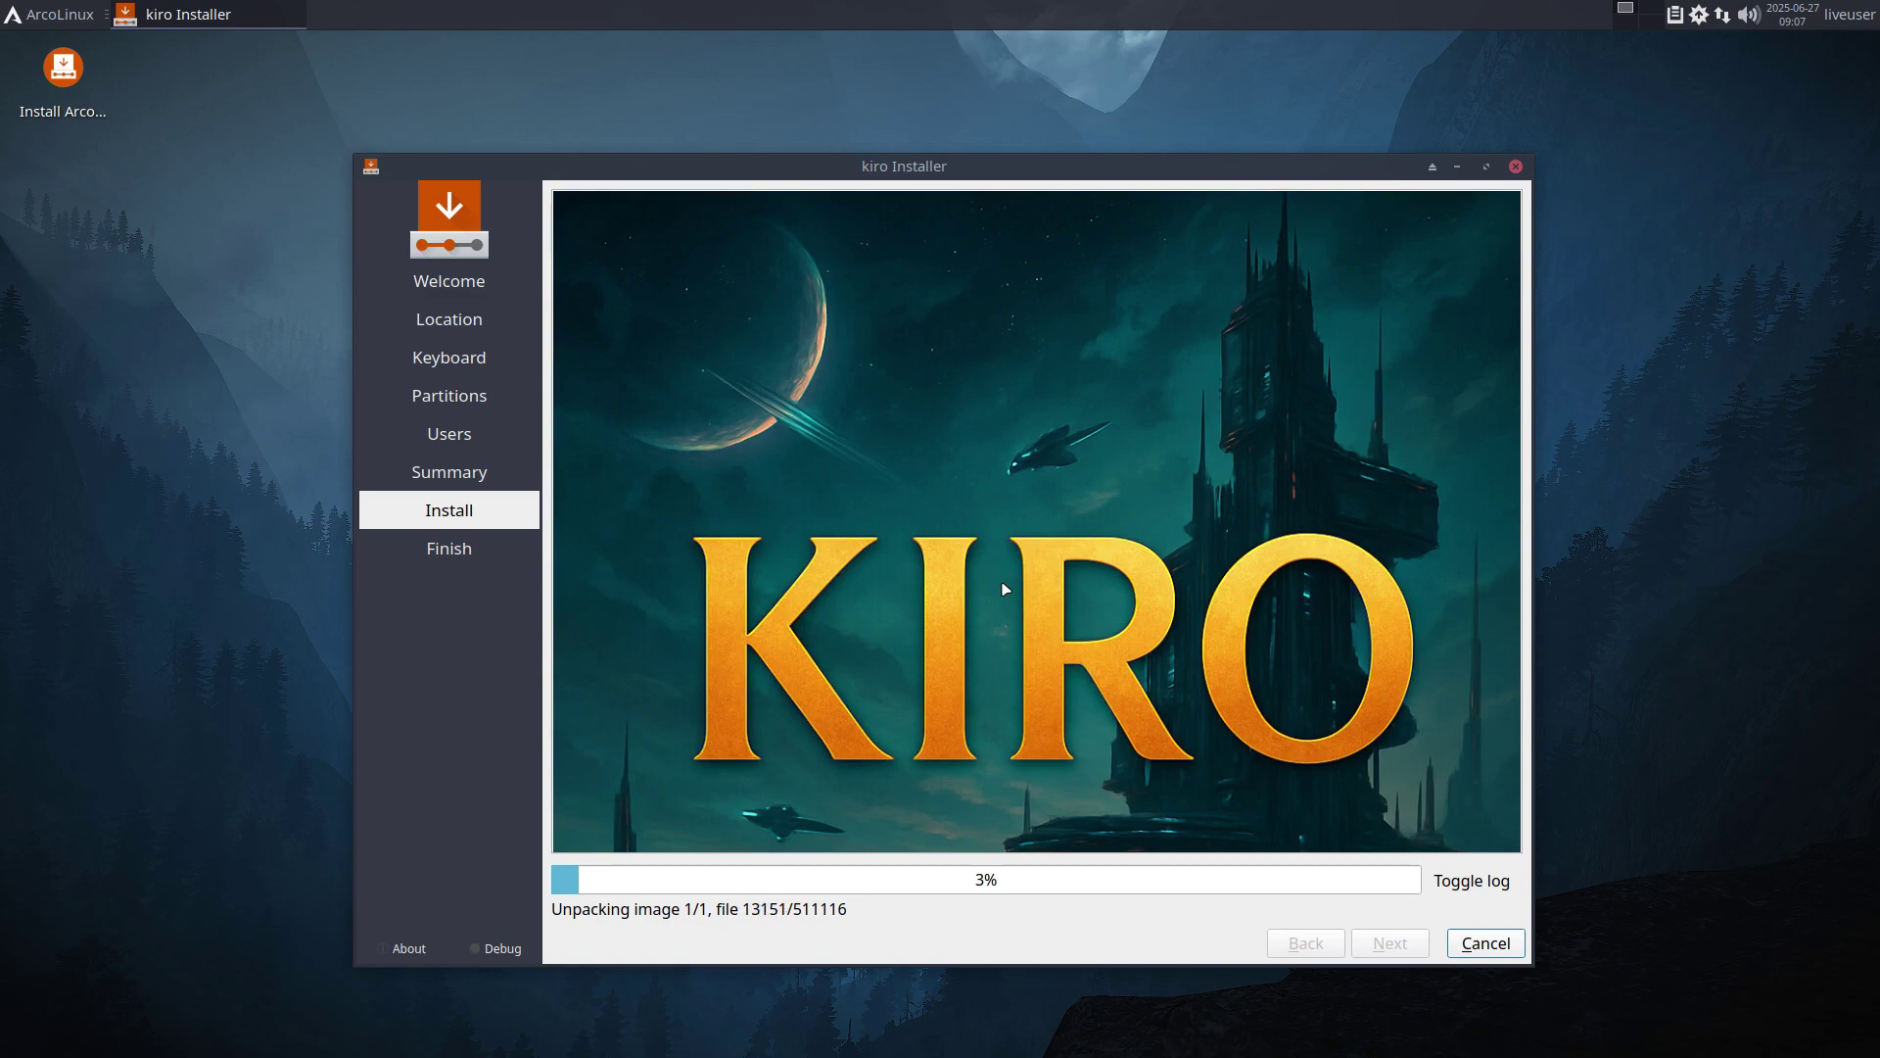
{"action": "left_click", "coordinate": [32, 16]}
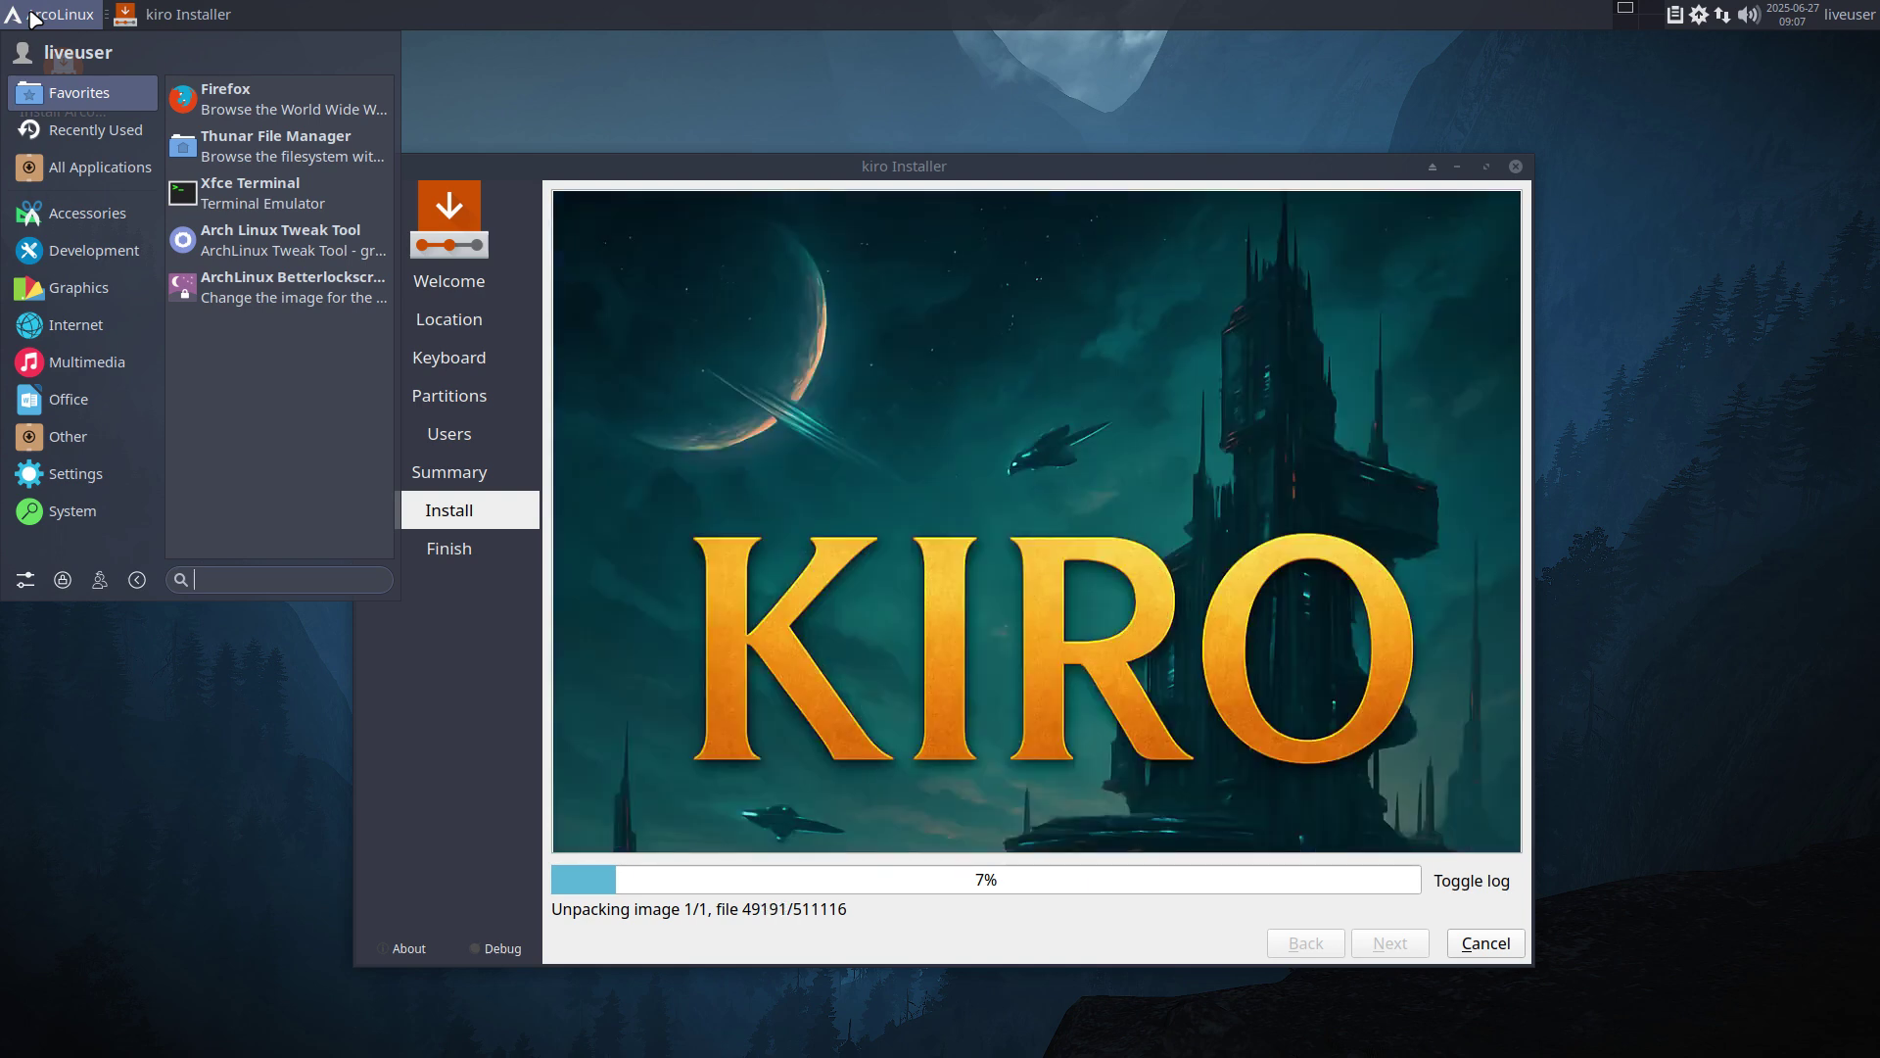
{"action": "left_click", "coordinate": [79, 215]}
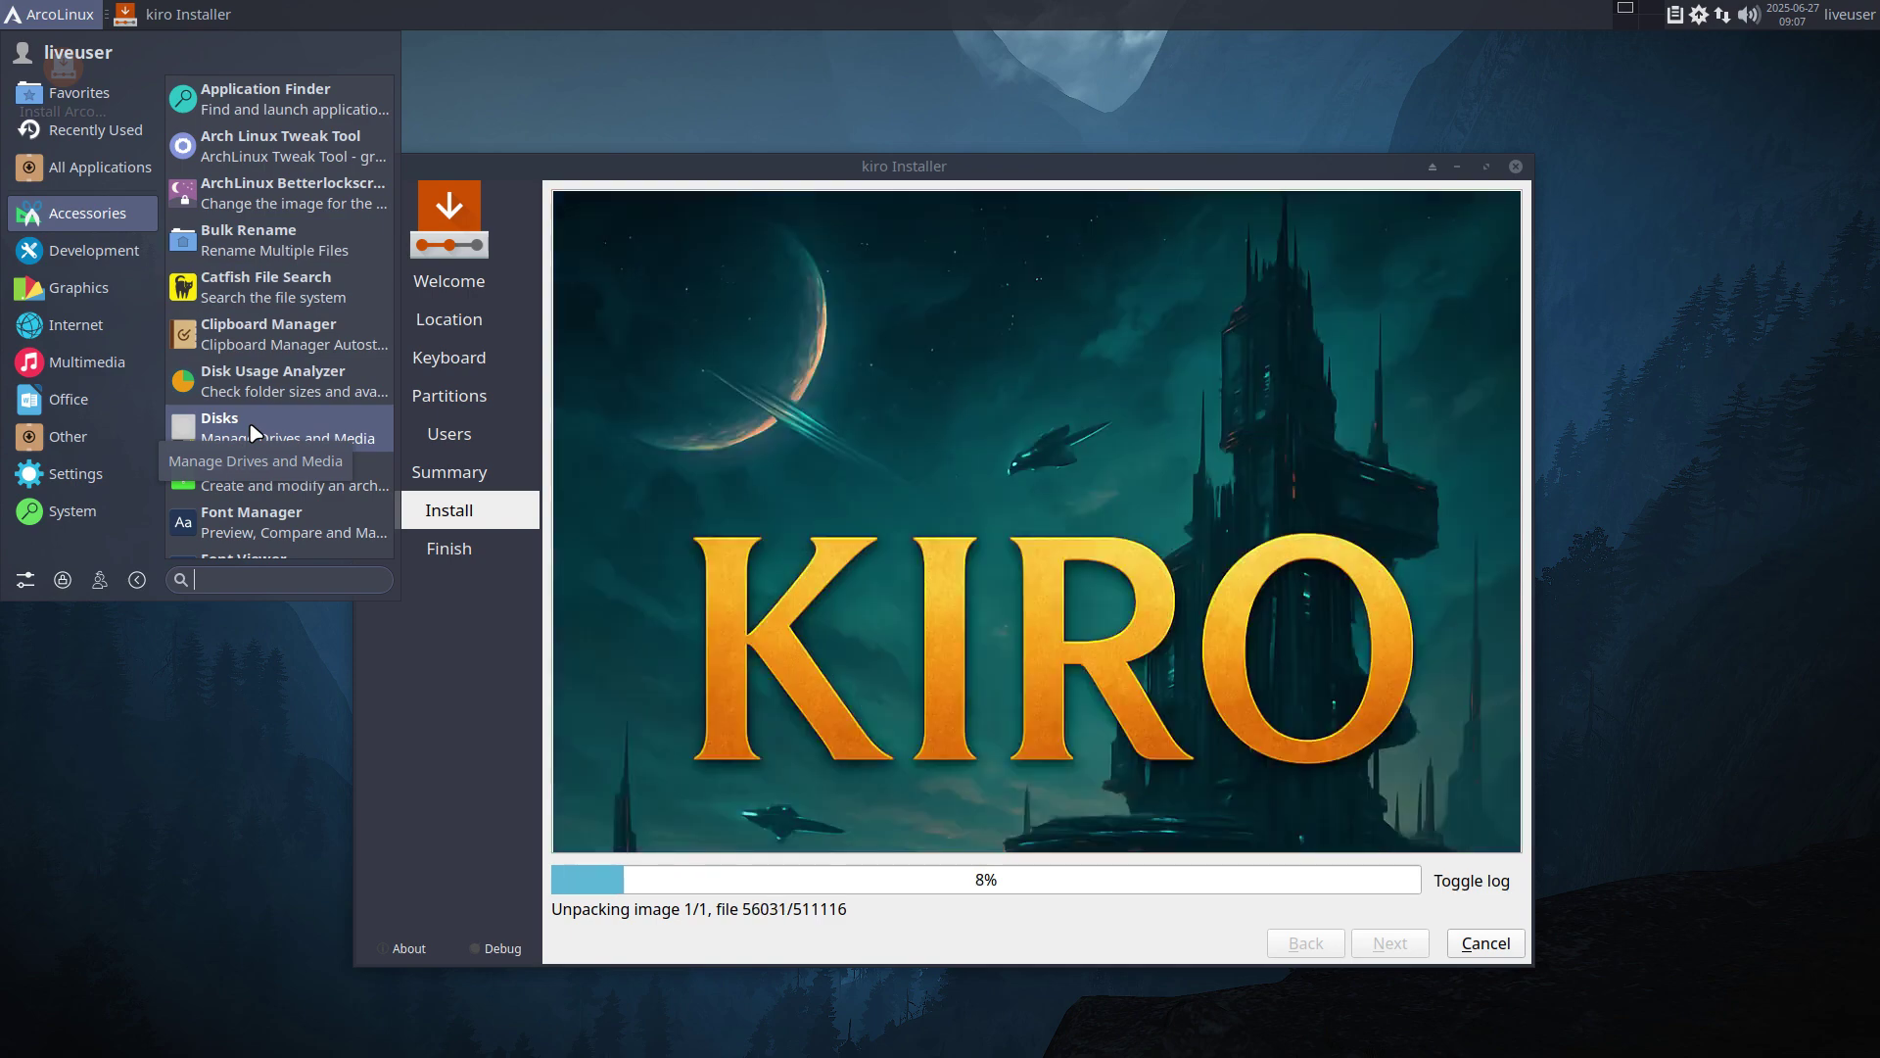
{"action": "left_click", "coordinate": [74, 252]}
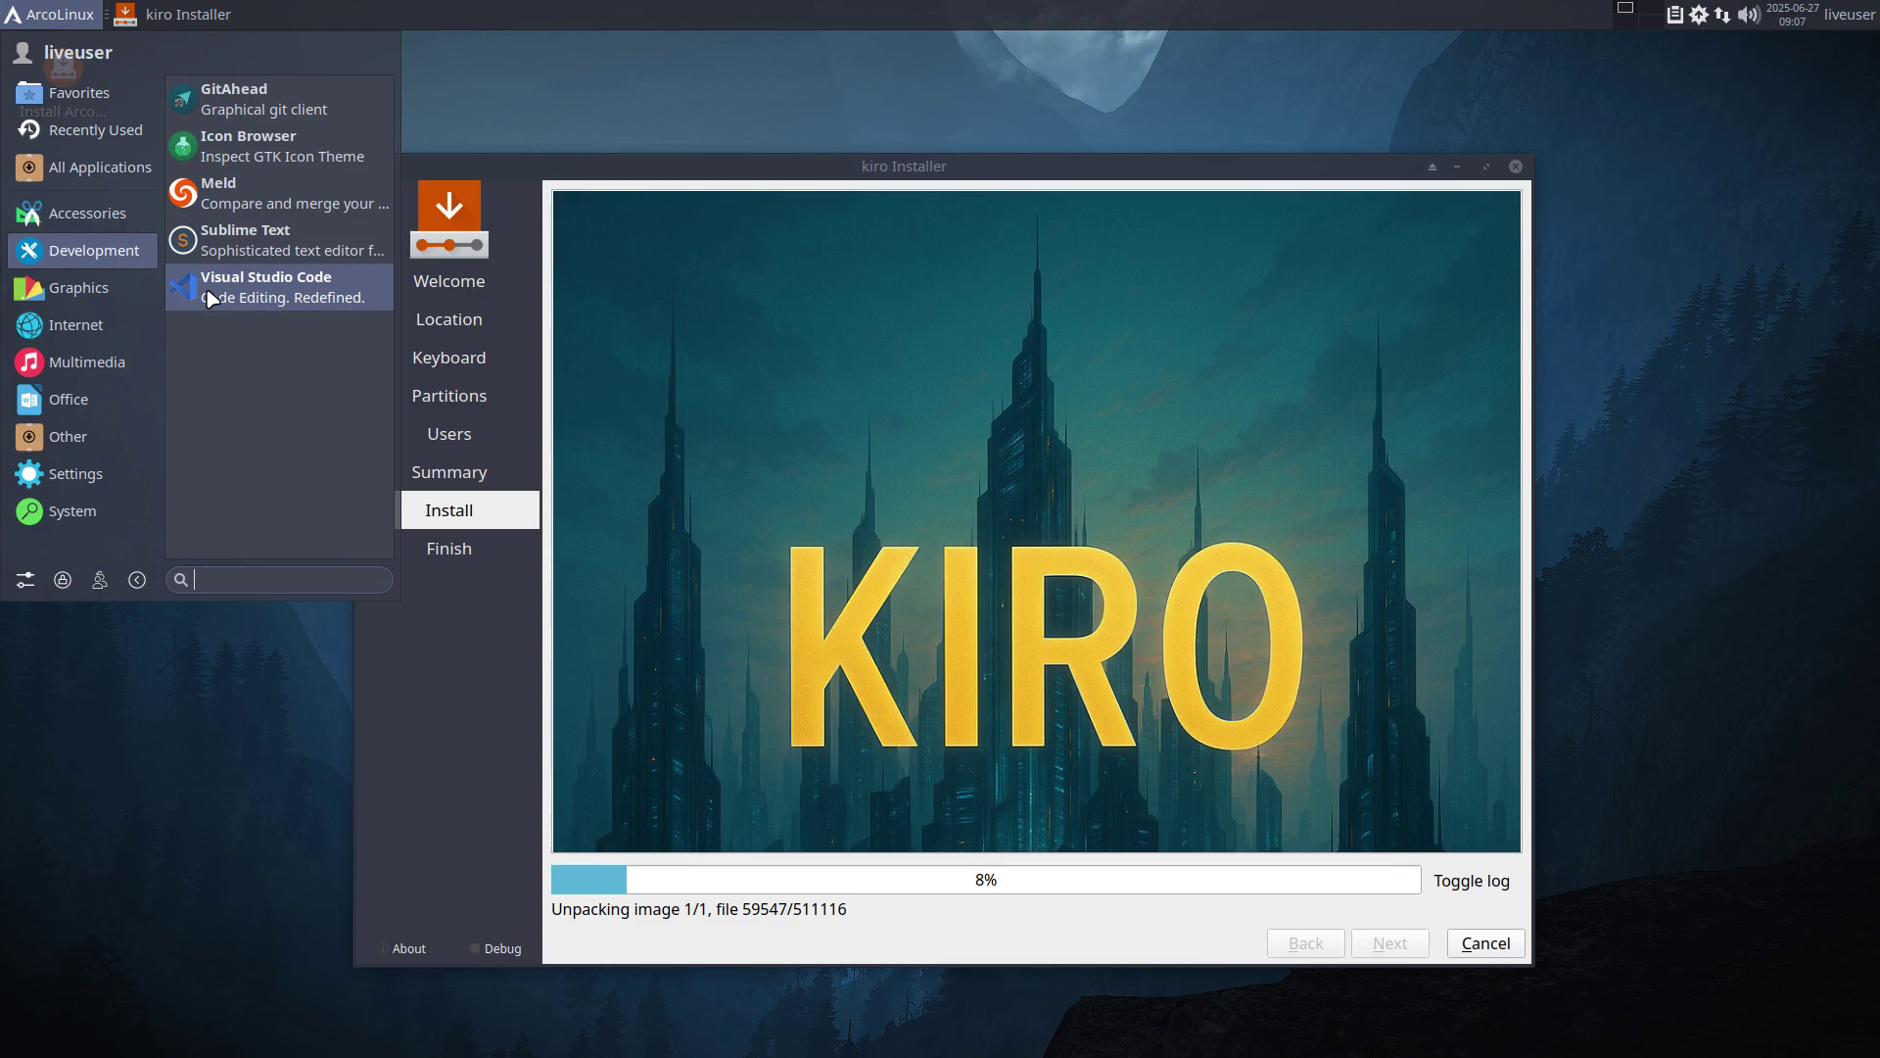
{"action": "left_click", "coordinate": [119, 284]}
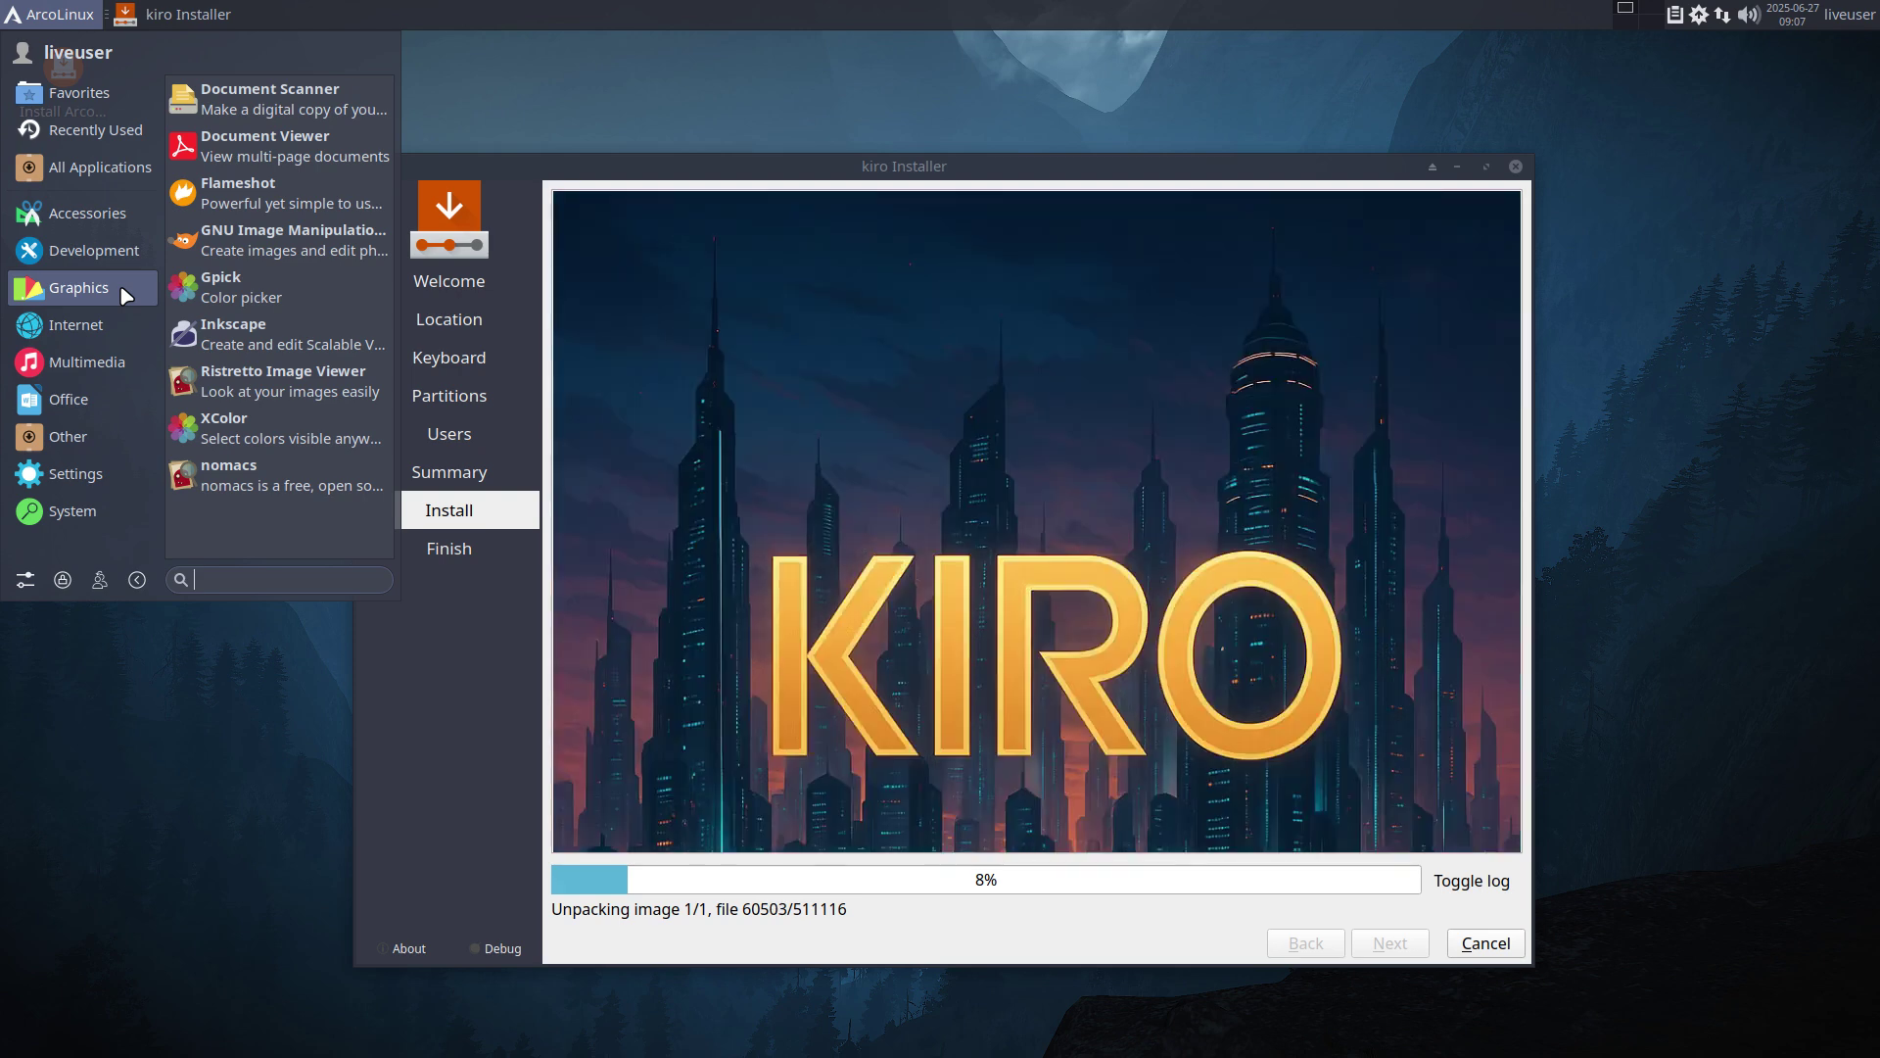
{"action": "left_click", "coordinate": [105, 327]}
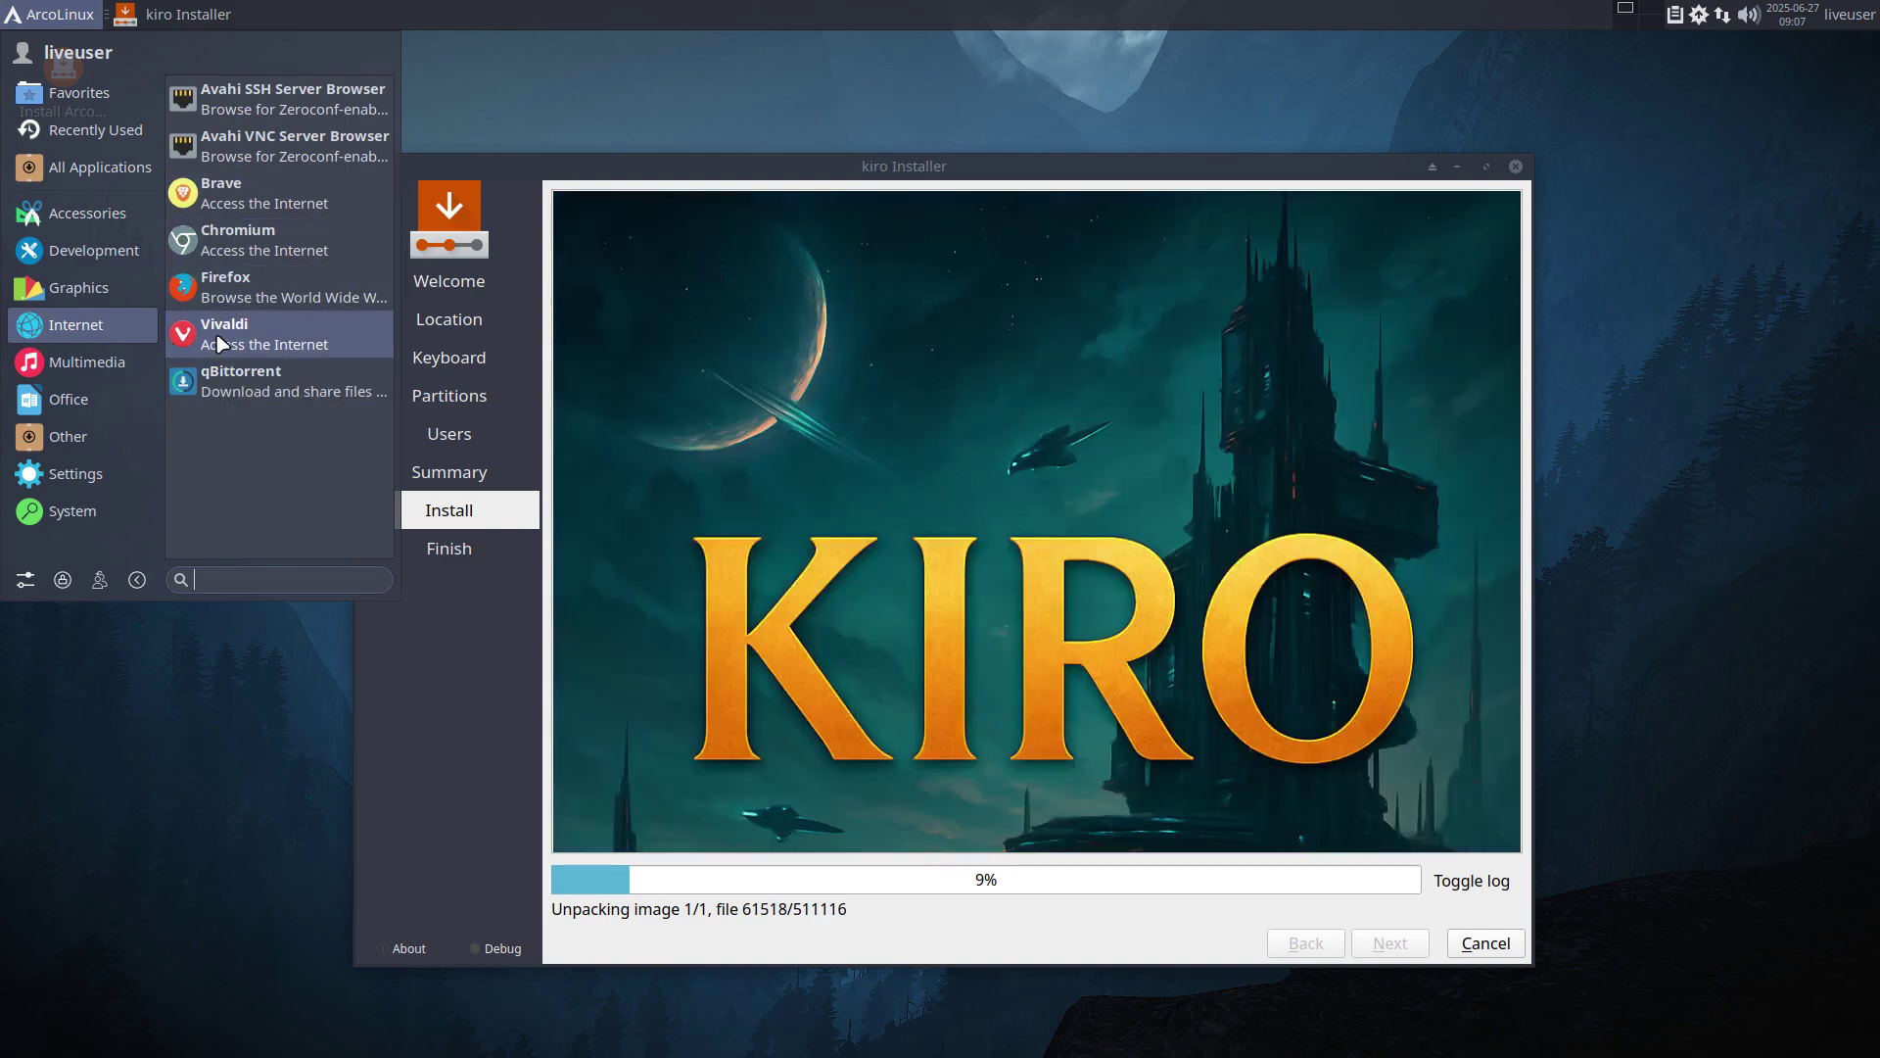
{"action": "left_click", "coordinate": [115, 368]}
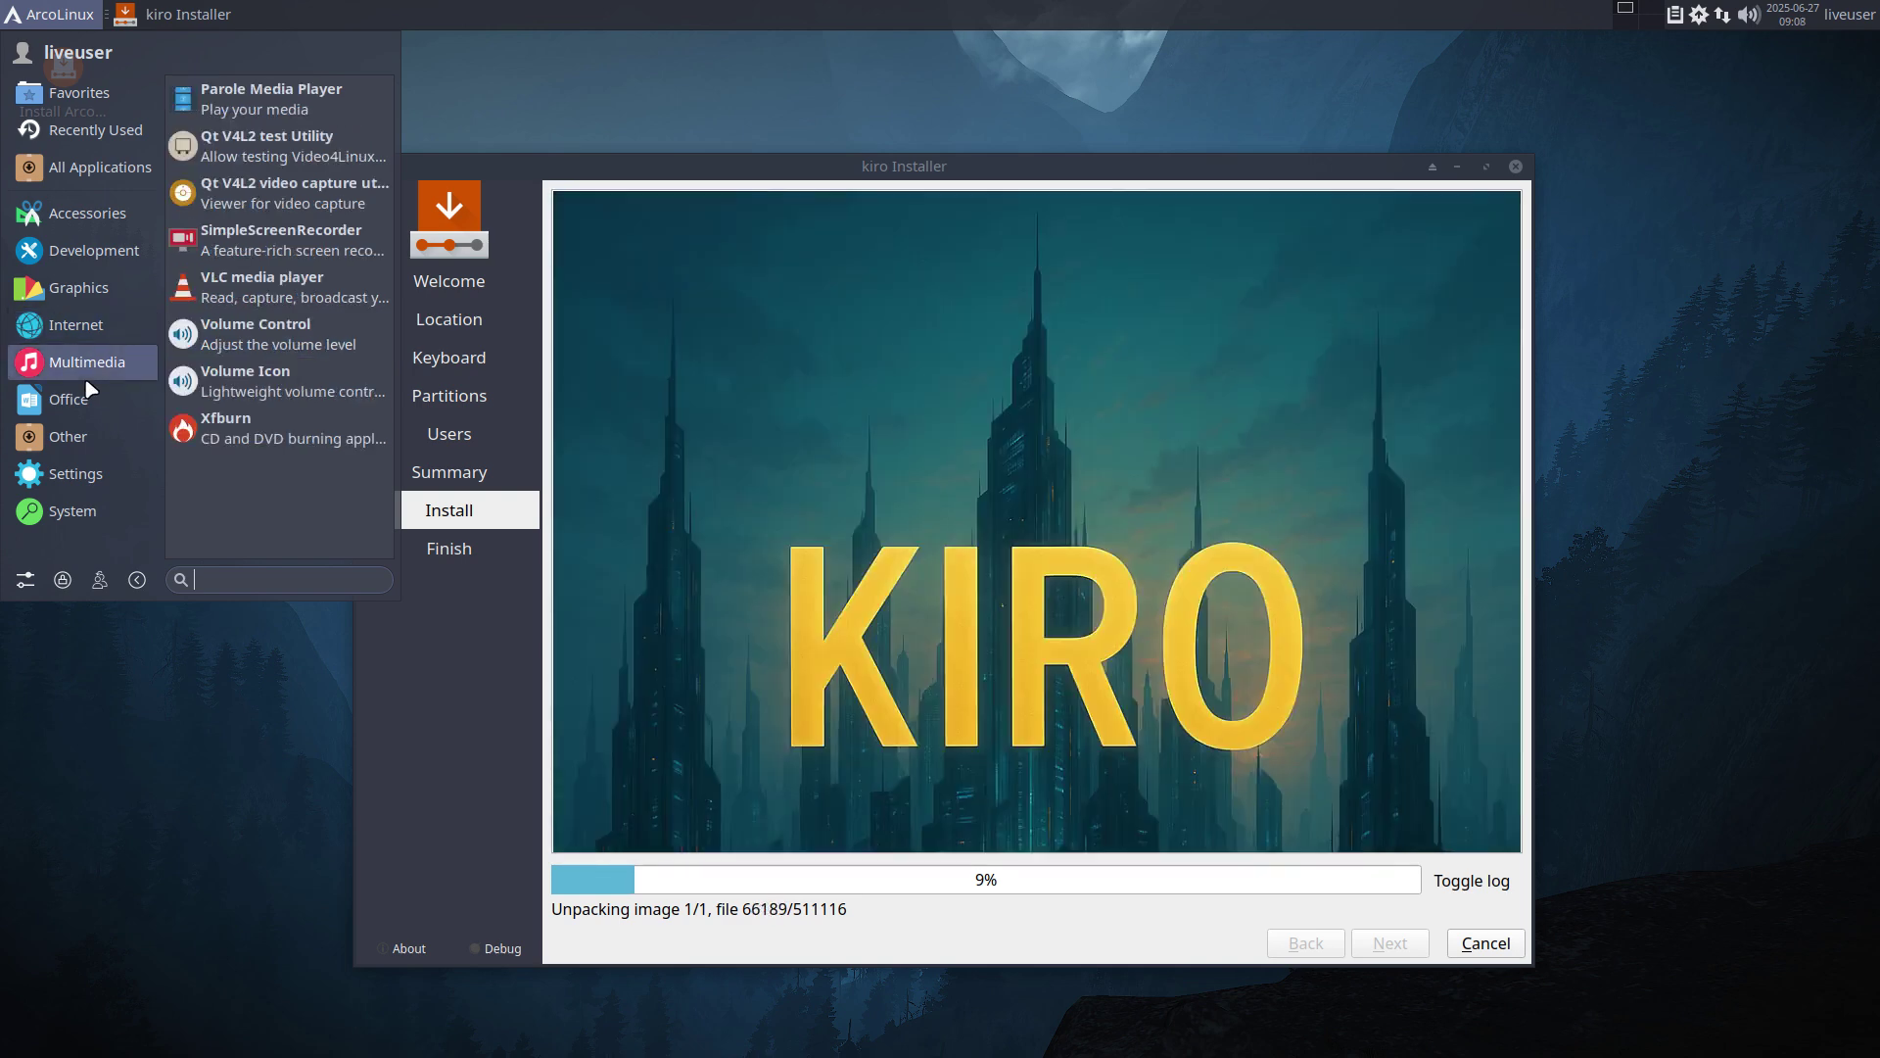
{"action": "left_click", "coordinate": [90, 402]}
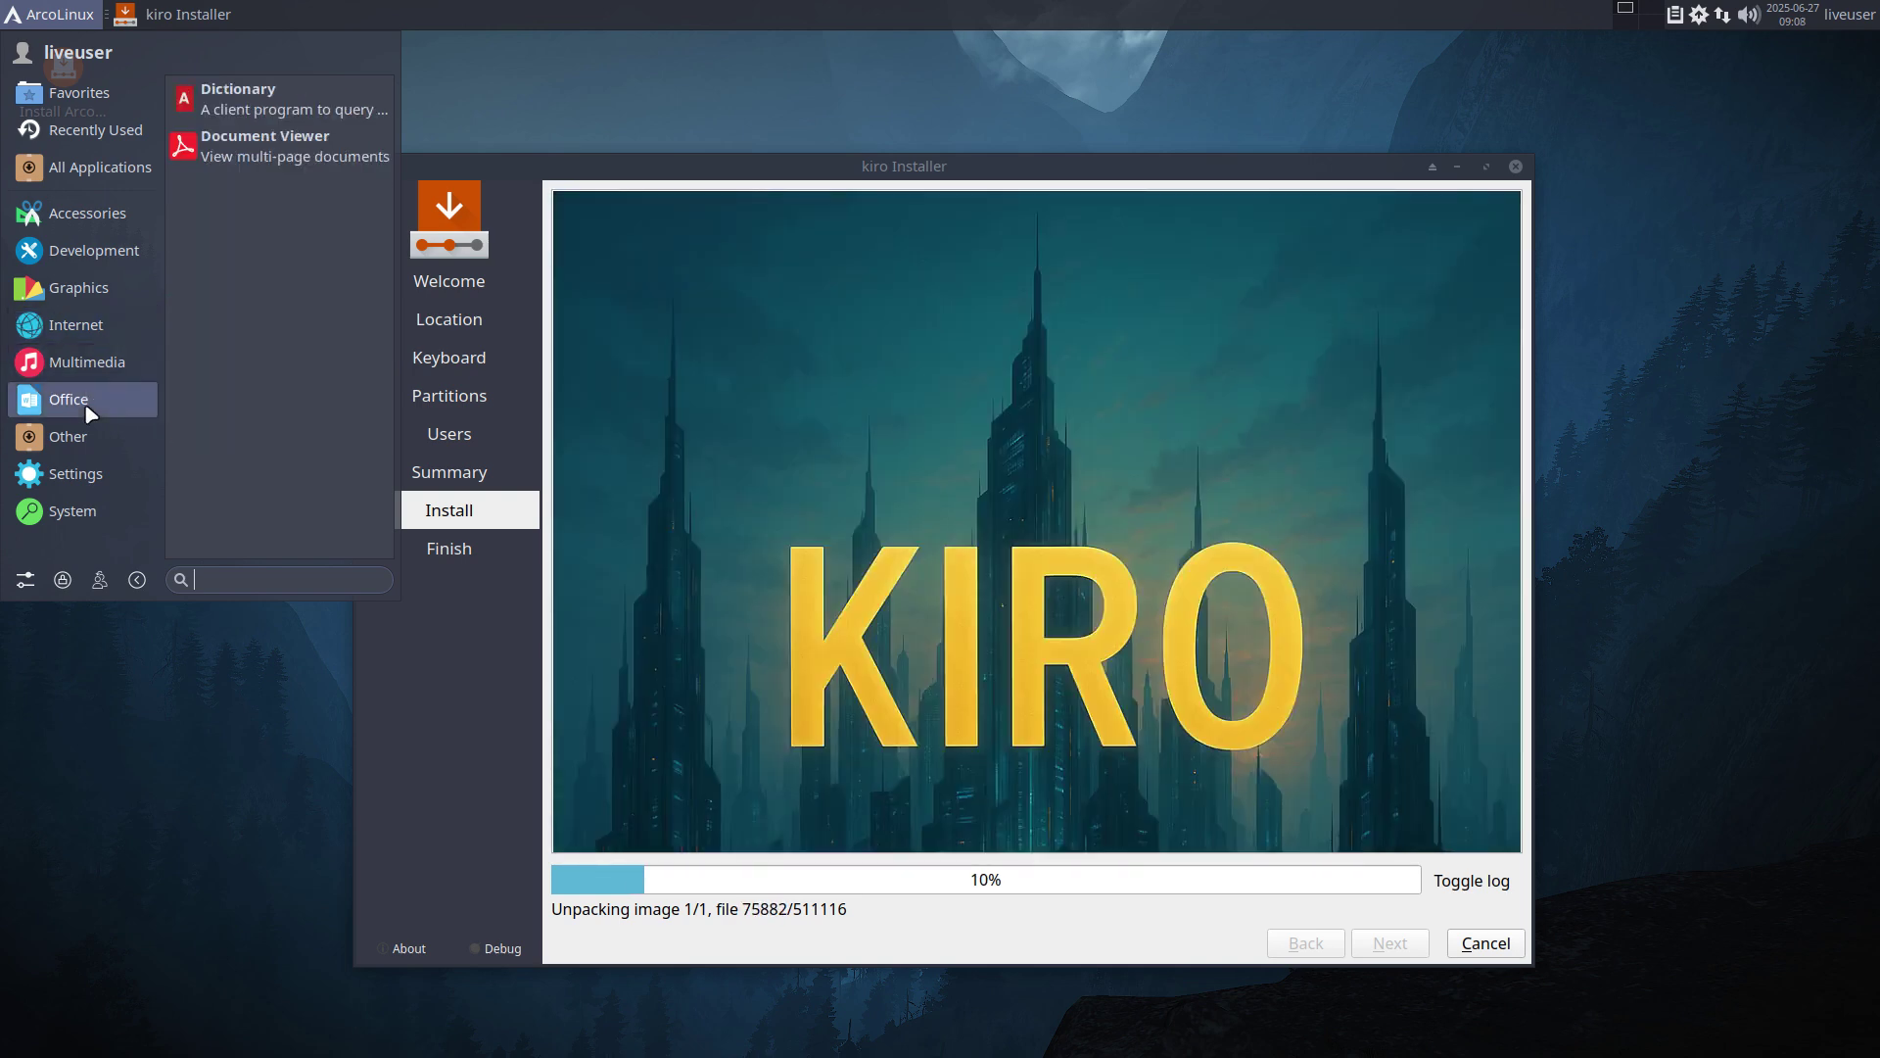
{"action": "left_click", "coordinate": [96, 367]}
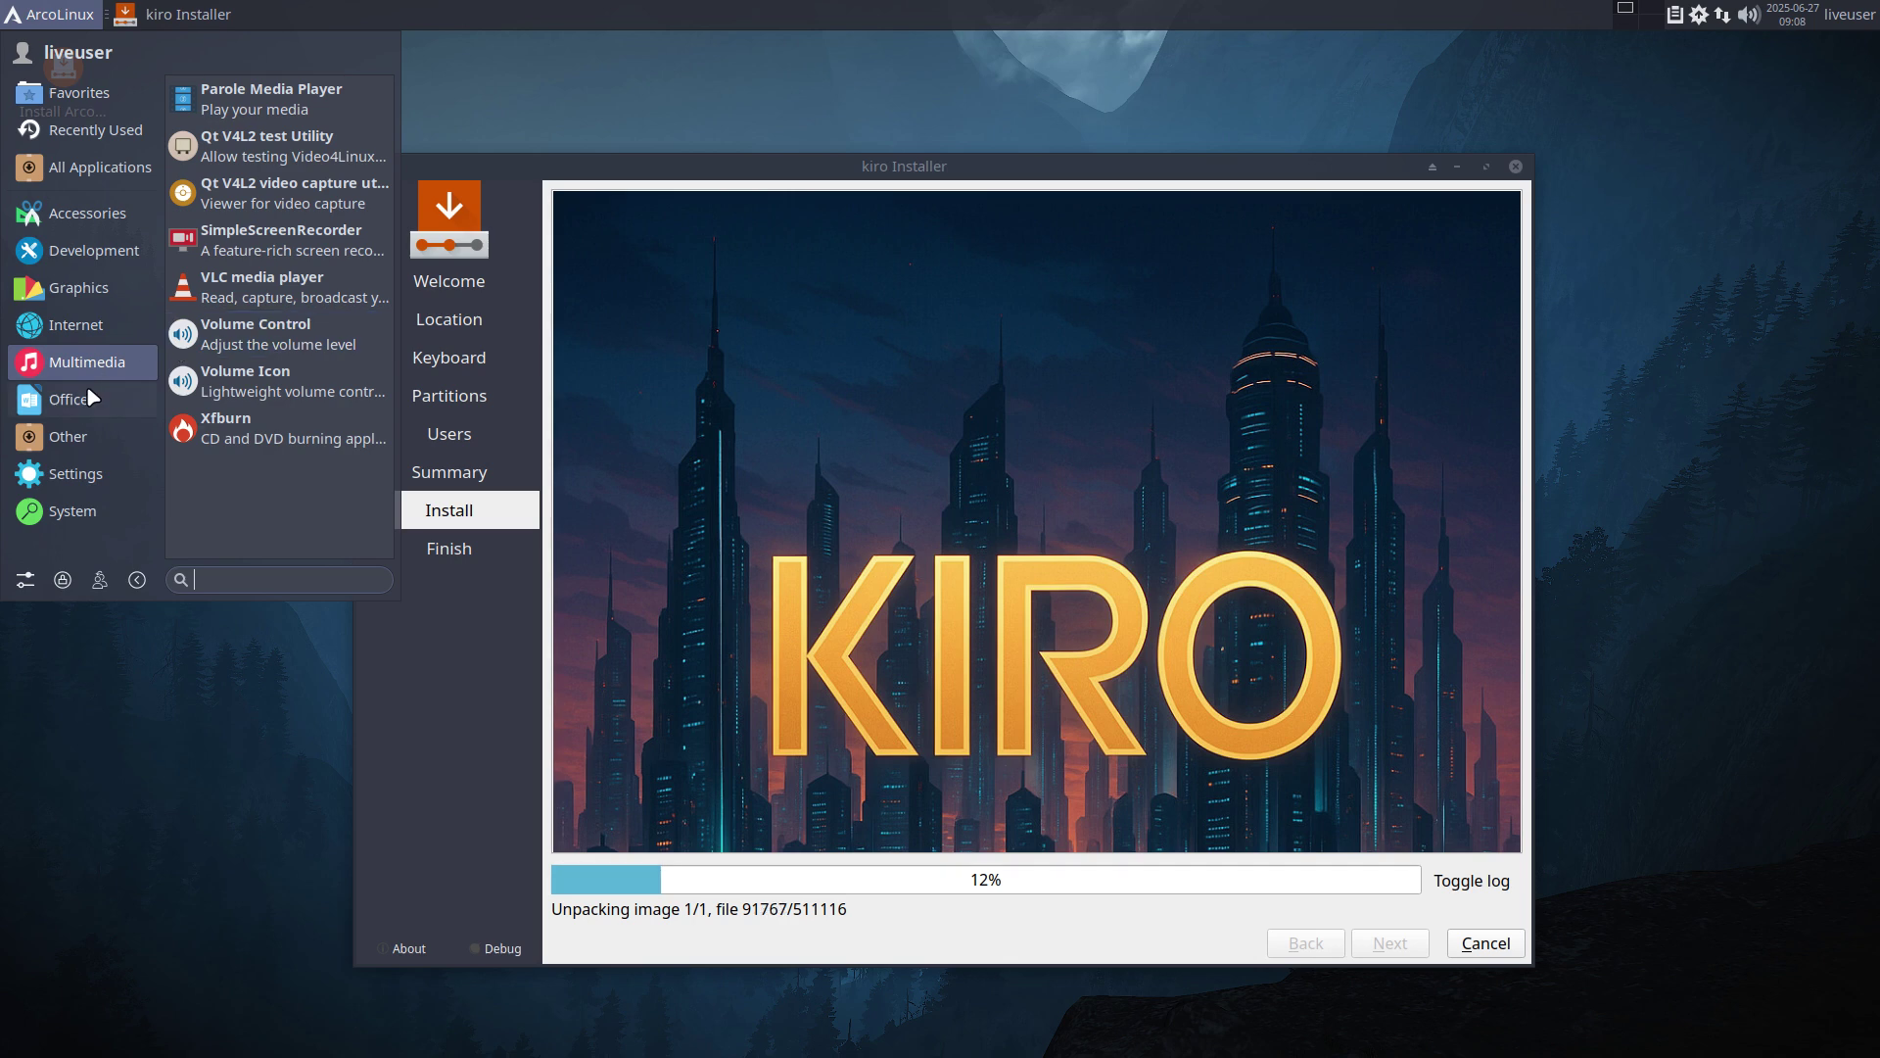
{"action": "left_click", "coordinate": [91, 397]}
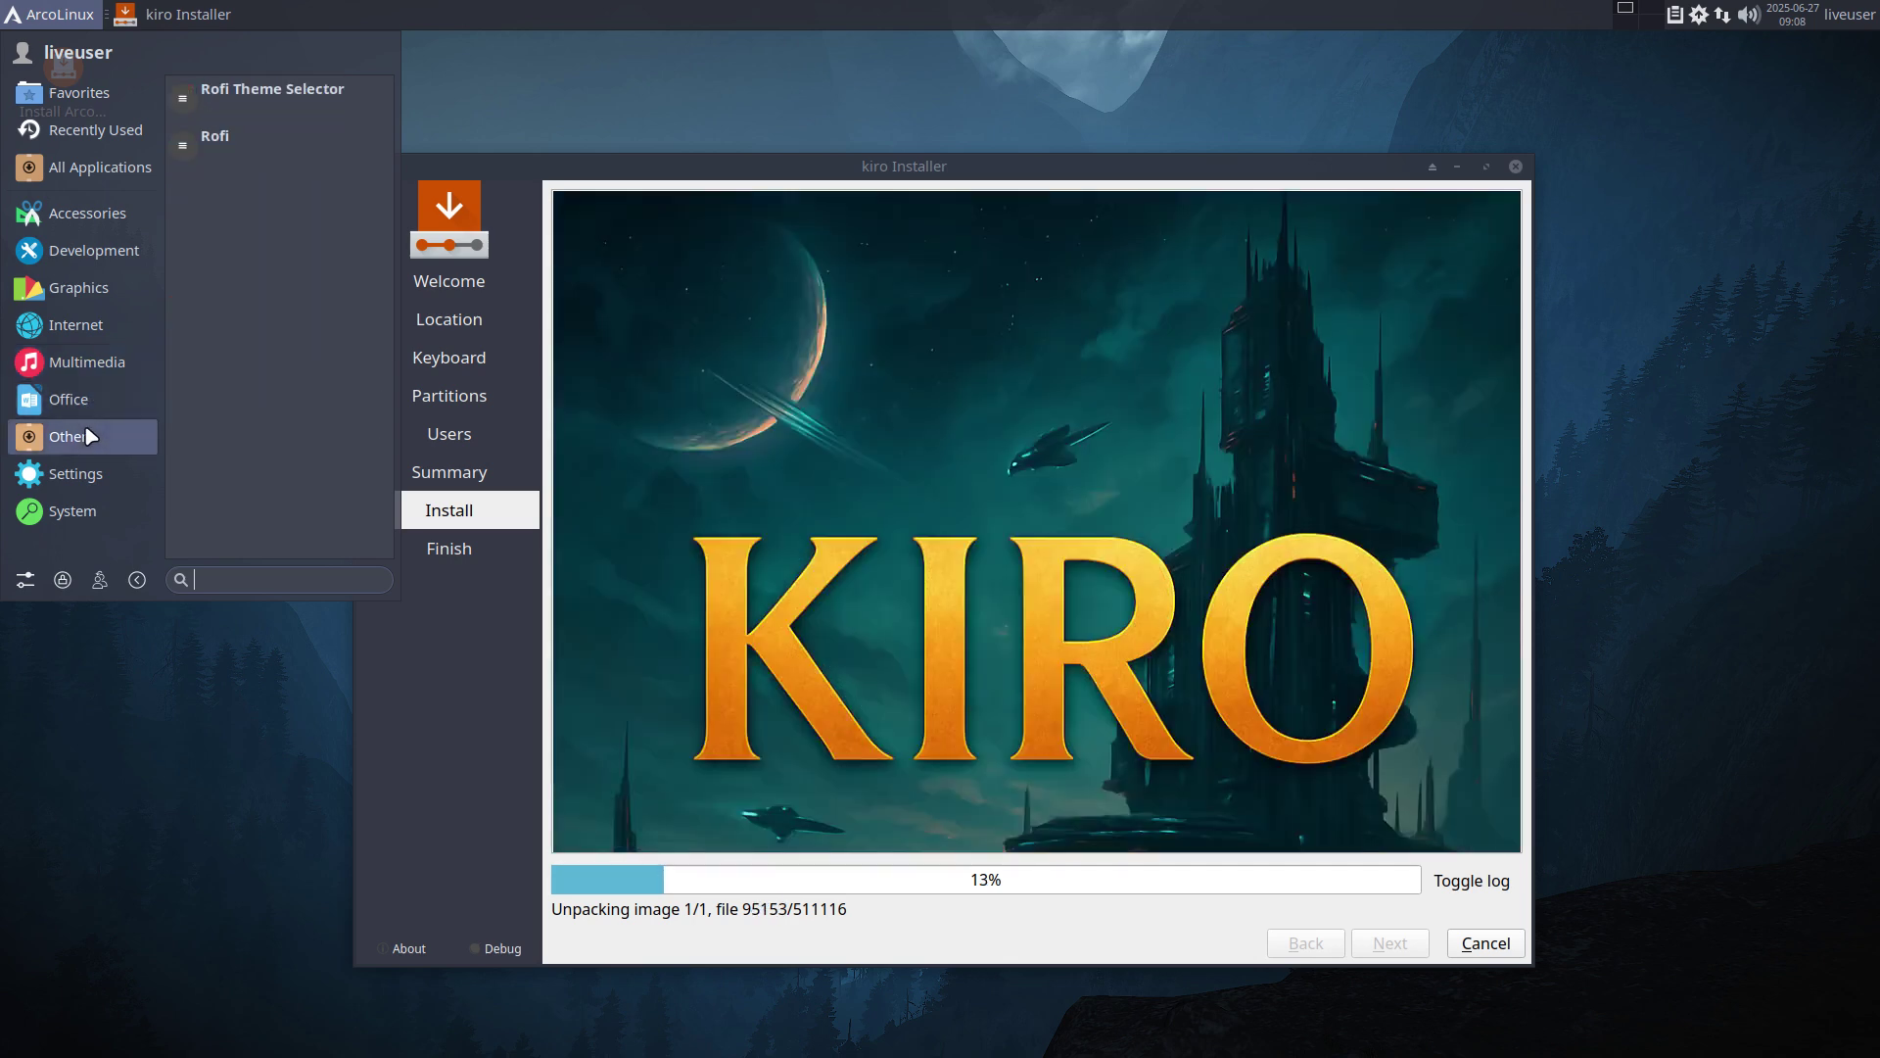
{"action": "mouse_move", "coordinate": [91, 475]}
{"action": "scroll", "coordinate": [245, 431], "scroll_direction": "down", "scroll_amount": 3}
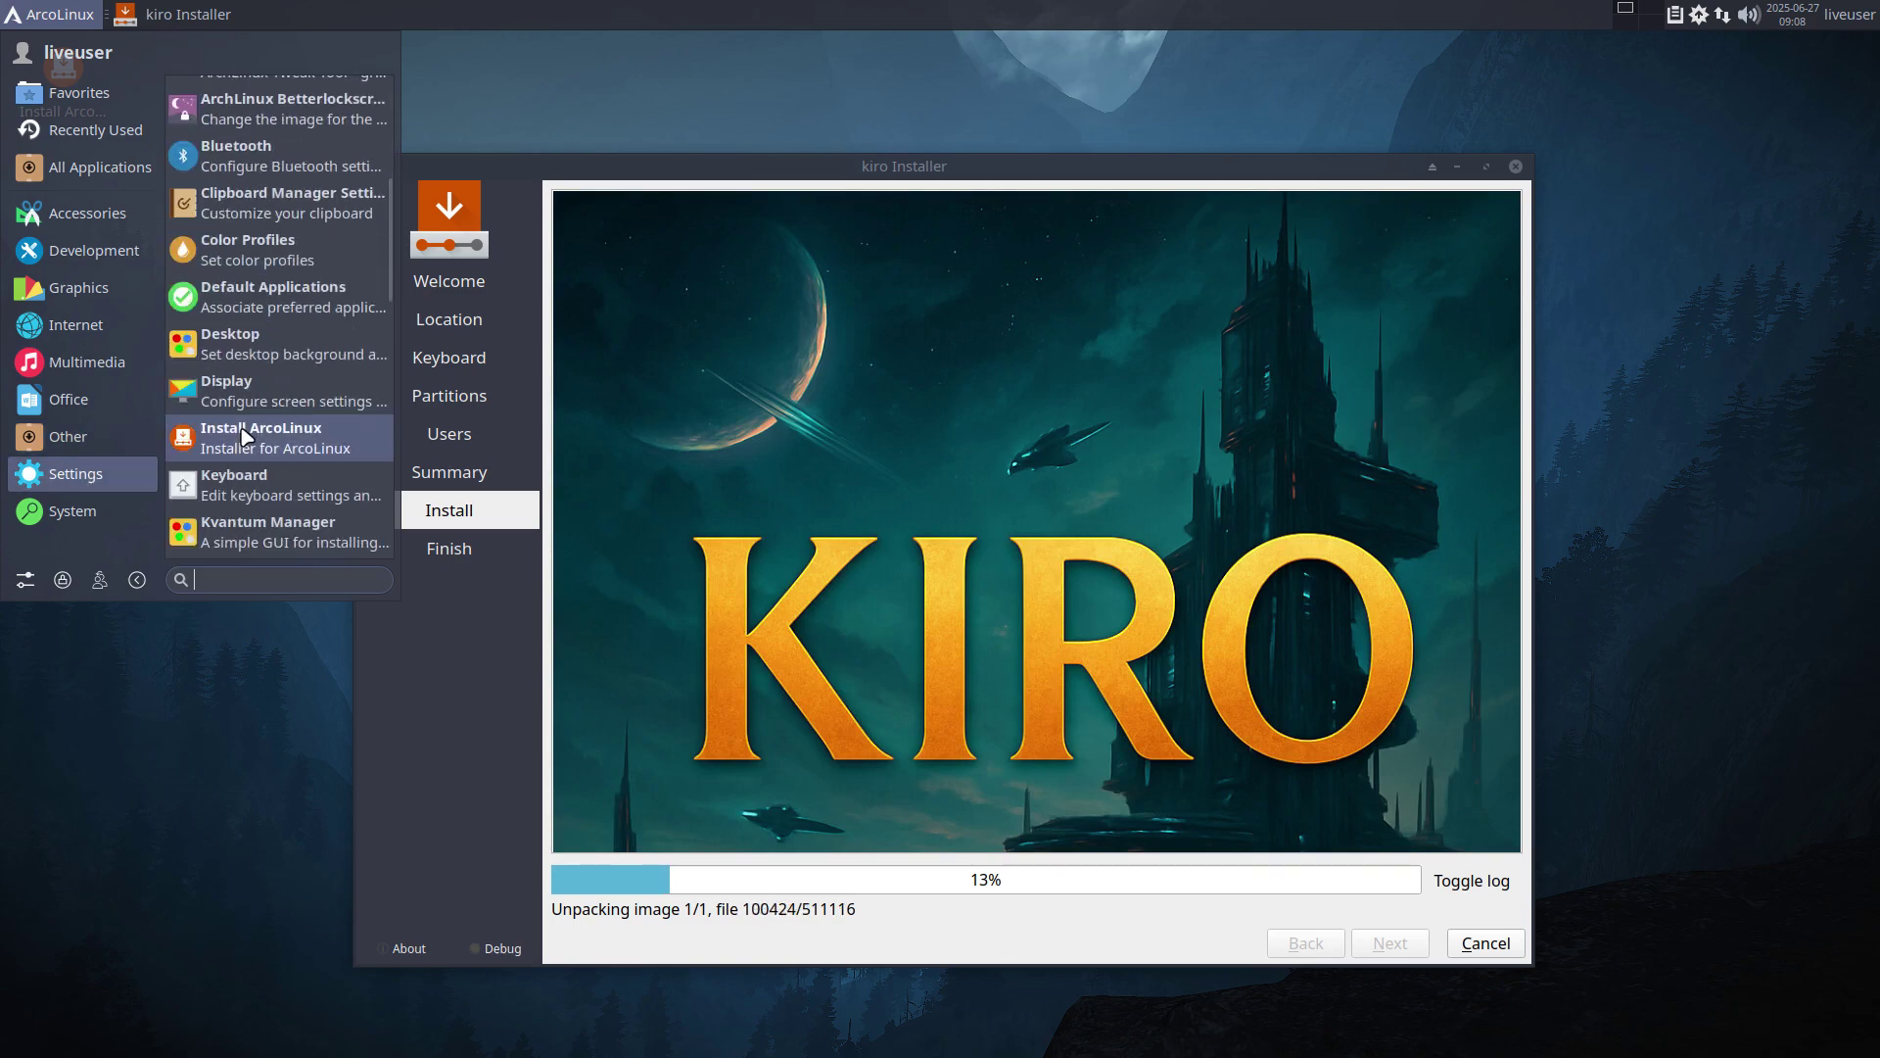
{"action": "scroll", "coordinate": [245, 490], "scroll_direction": "up", "scroll_amount": 2}
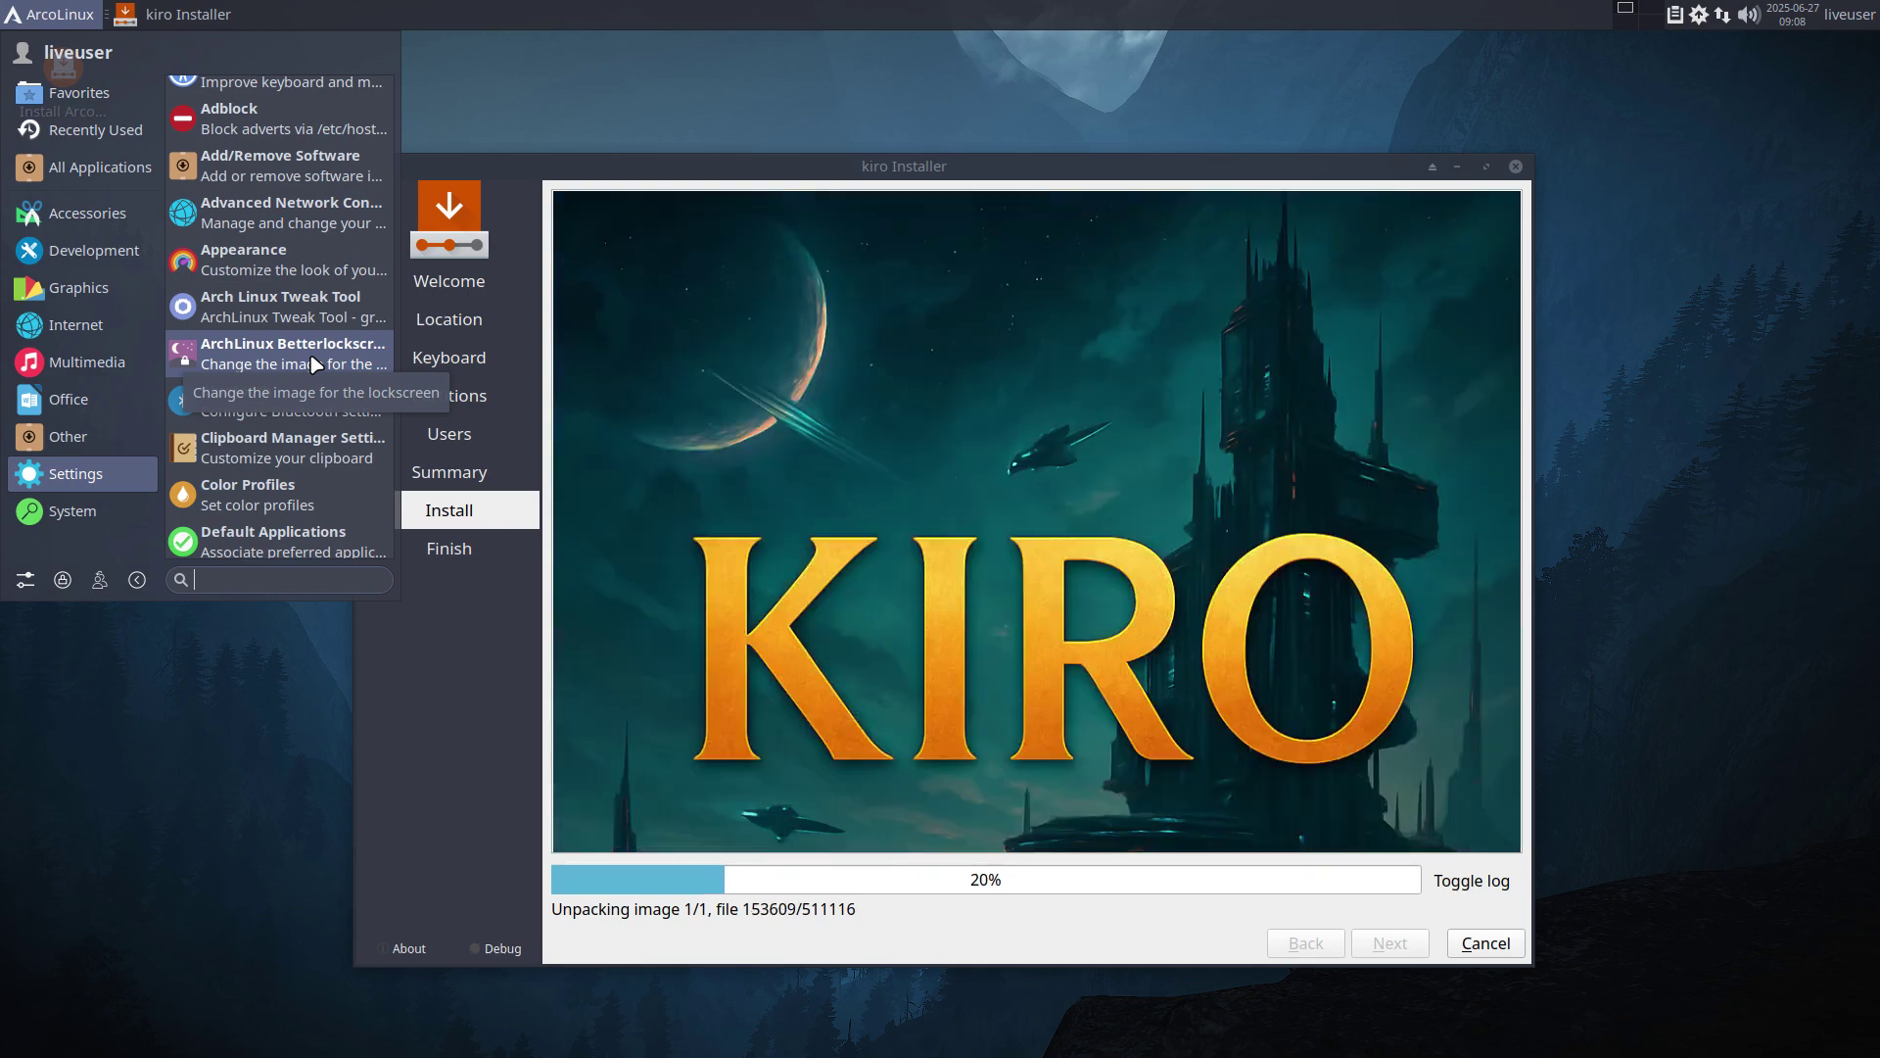
{"action": "scroll", "coordinate": [282, 497], "scroll_direction": "down", "scroll_amount": 4}
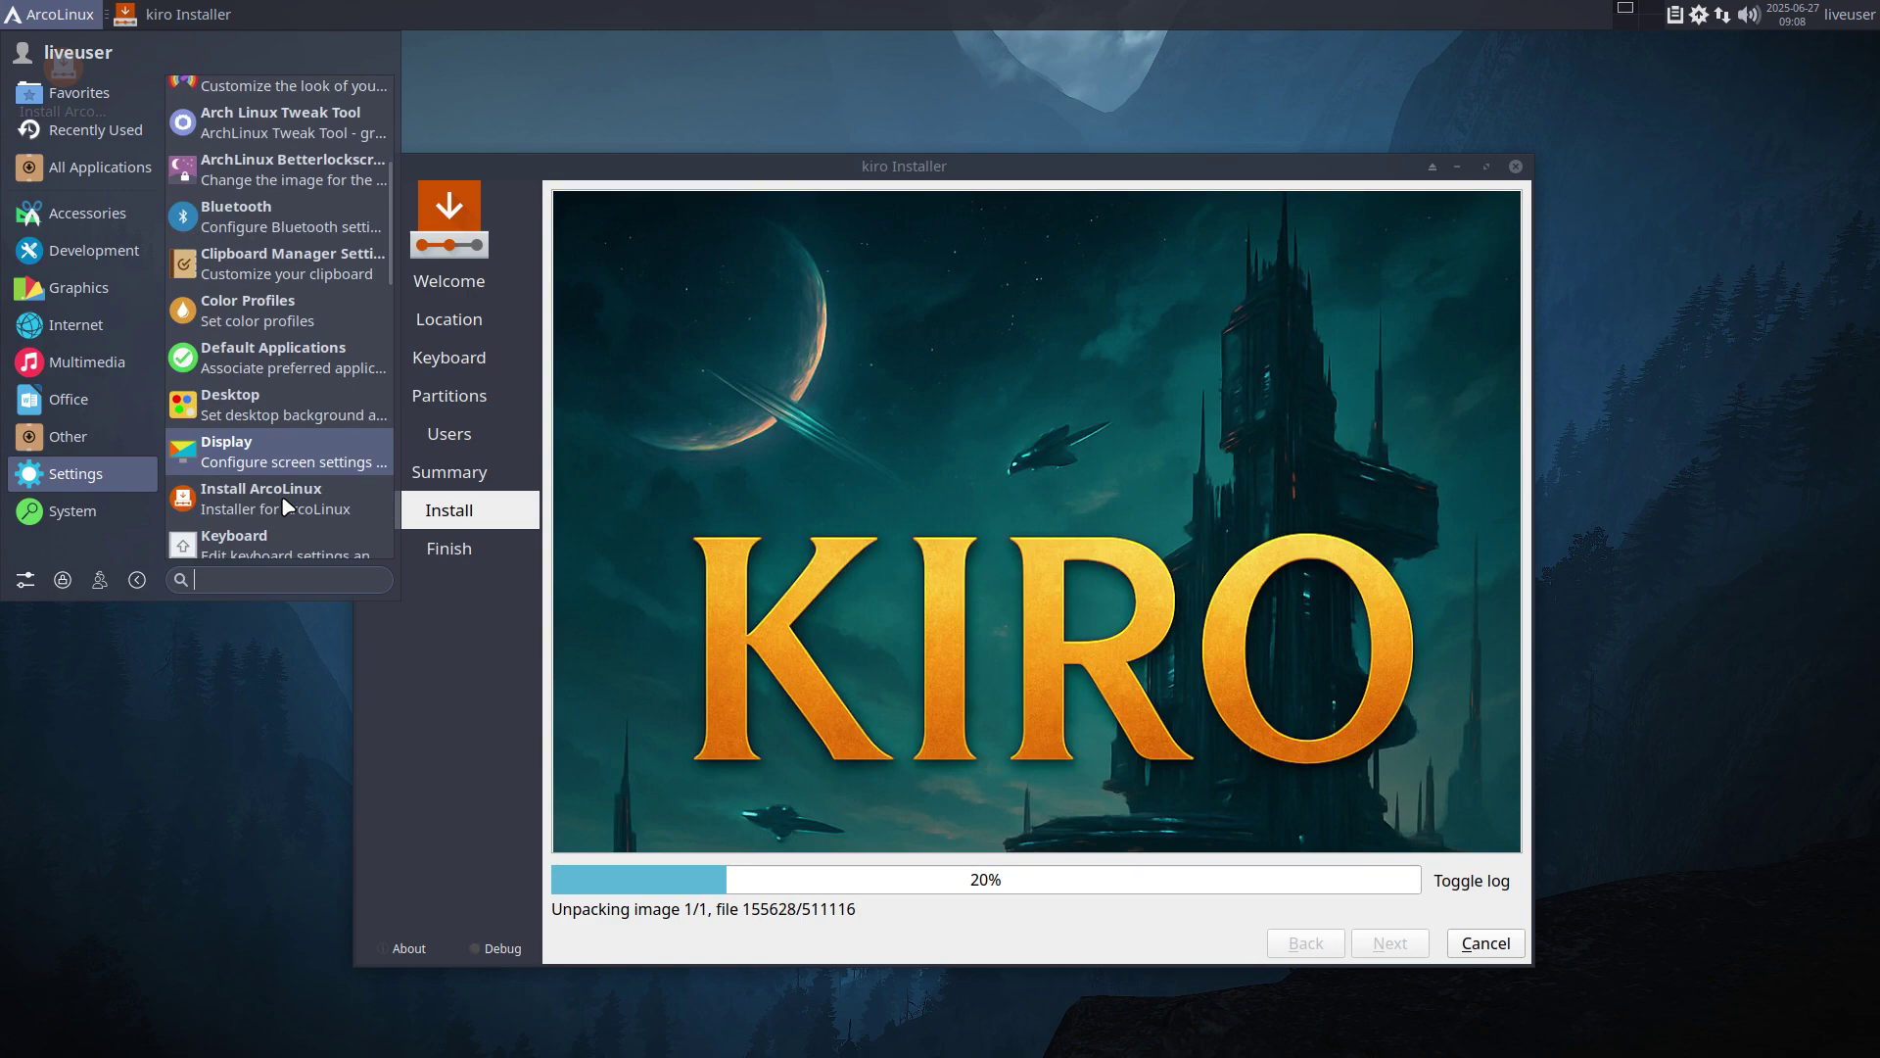
{"action": "scroll", "coordinate": [280, 495], "scroll_direction": "down", "scroll_amount": 3}
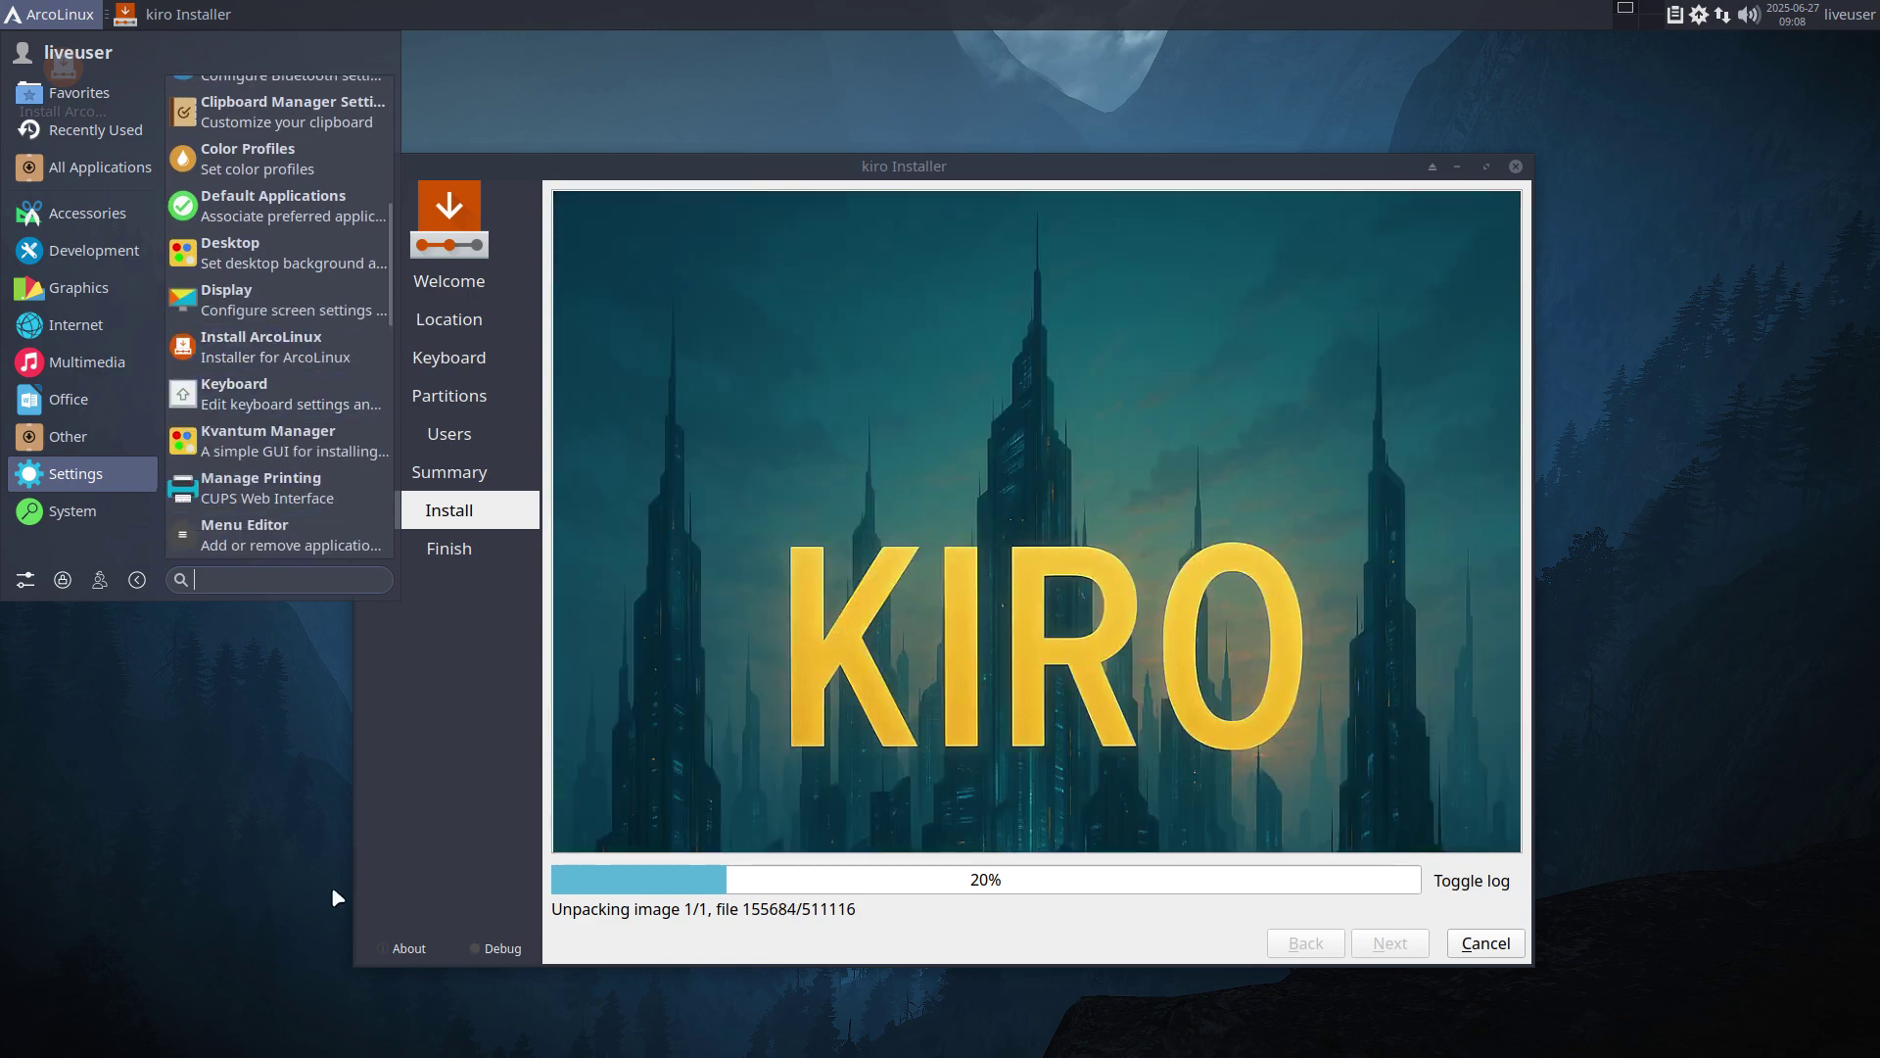
{"action": "left_click", "coordinate": [482, 797]}
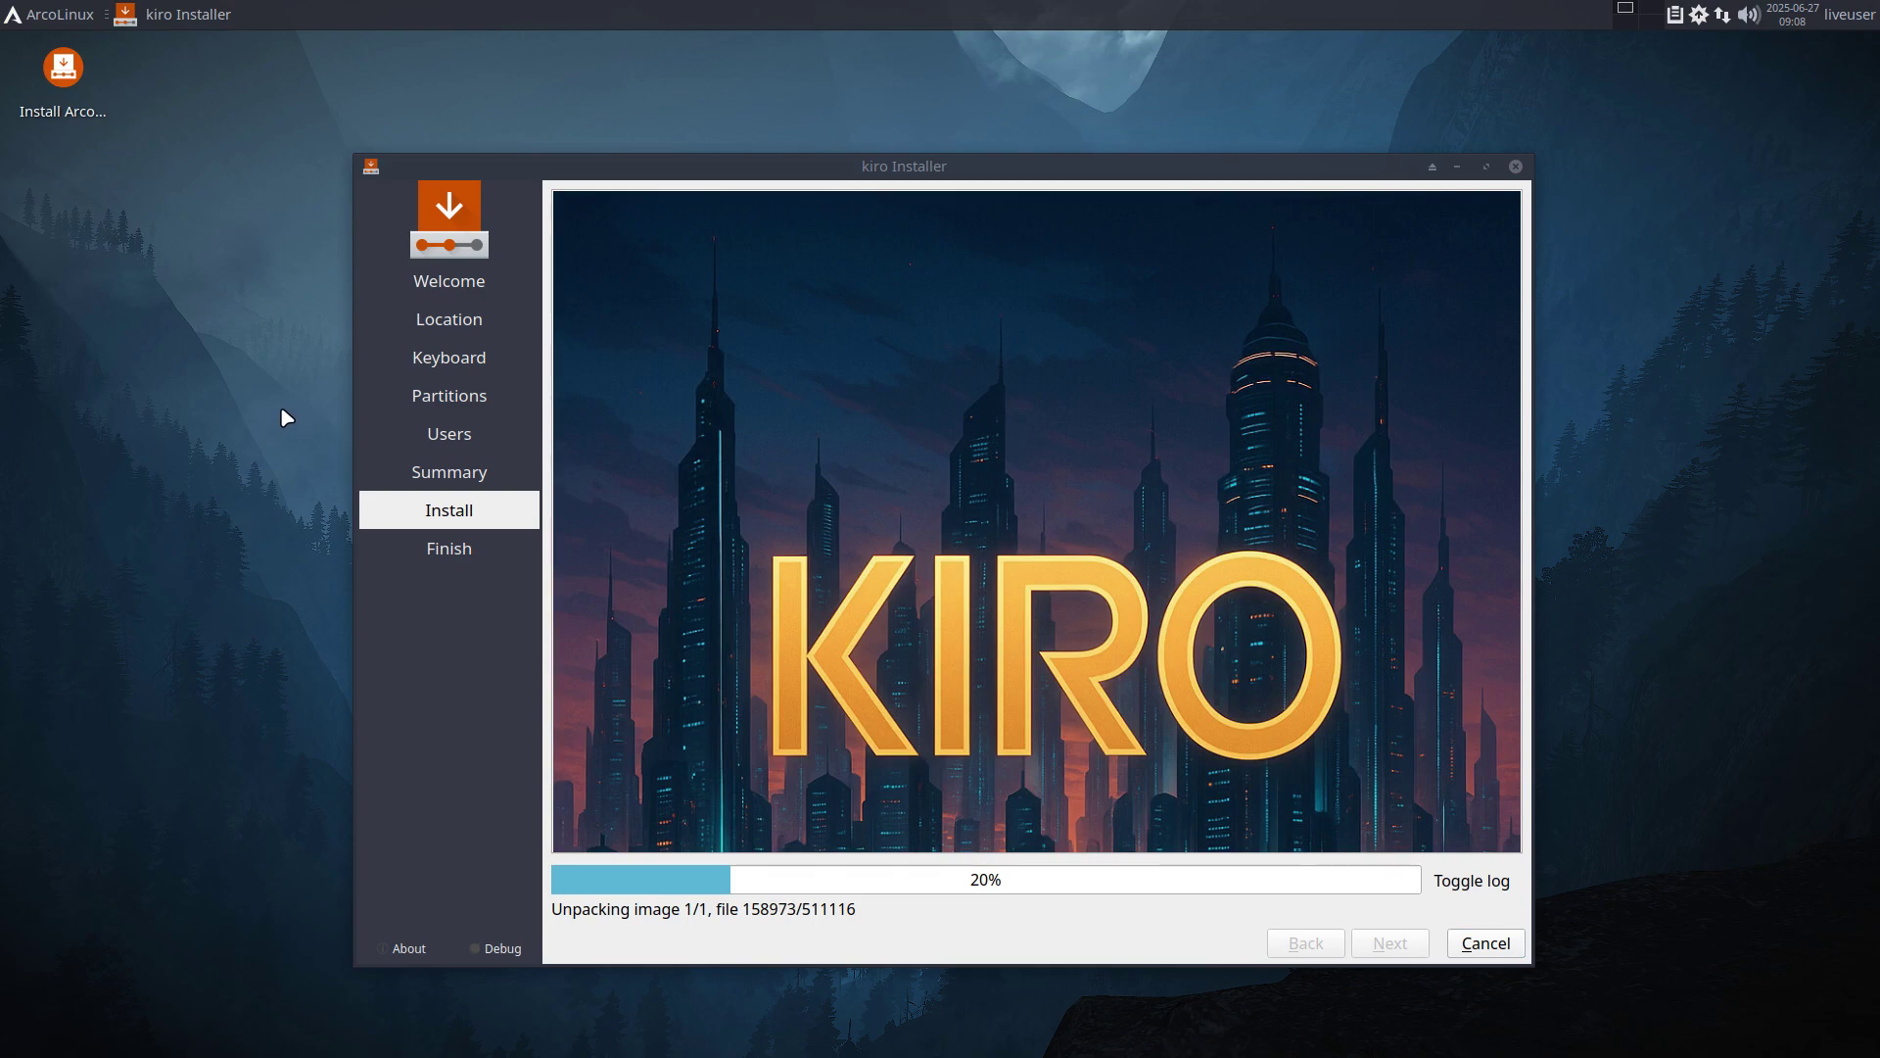
Run xd and xdw in a terminal to list chadwm, xfce and xfce-wayland sessions, then close it.
{"action": "key", "text": "super+Return"}
{"action": "type", "text": "xd"}
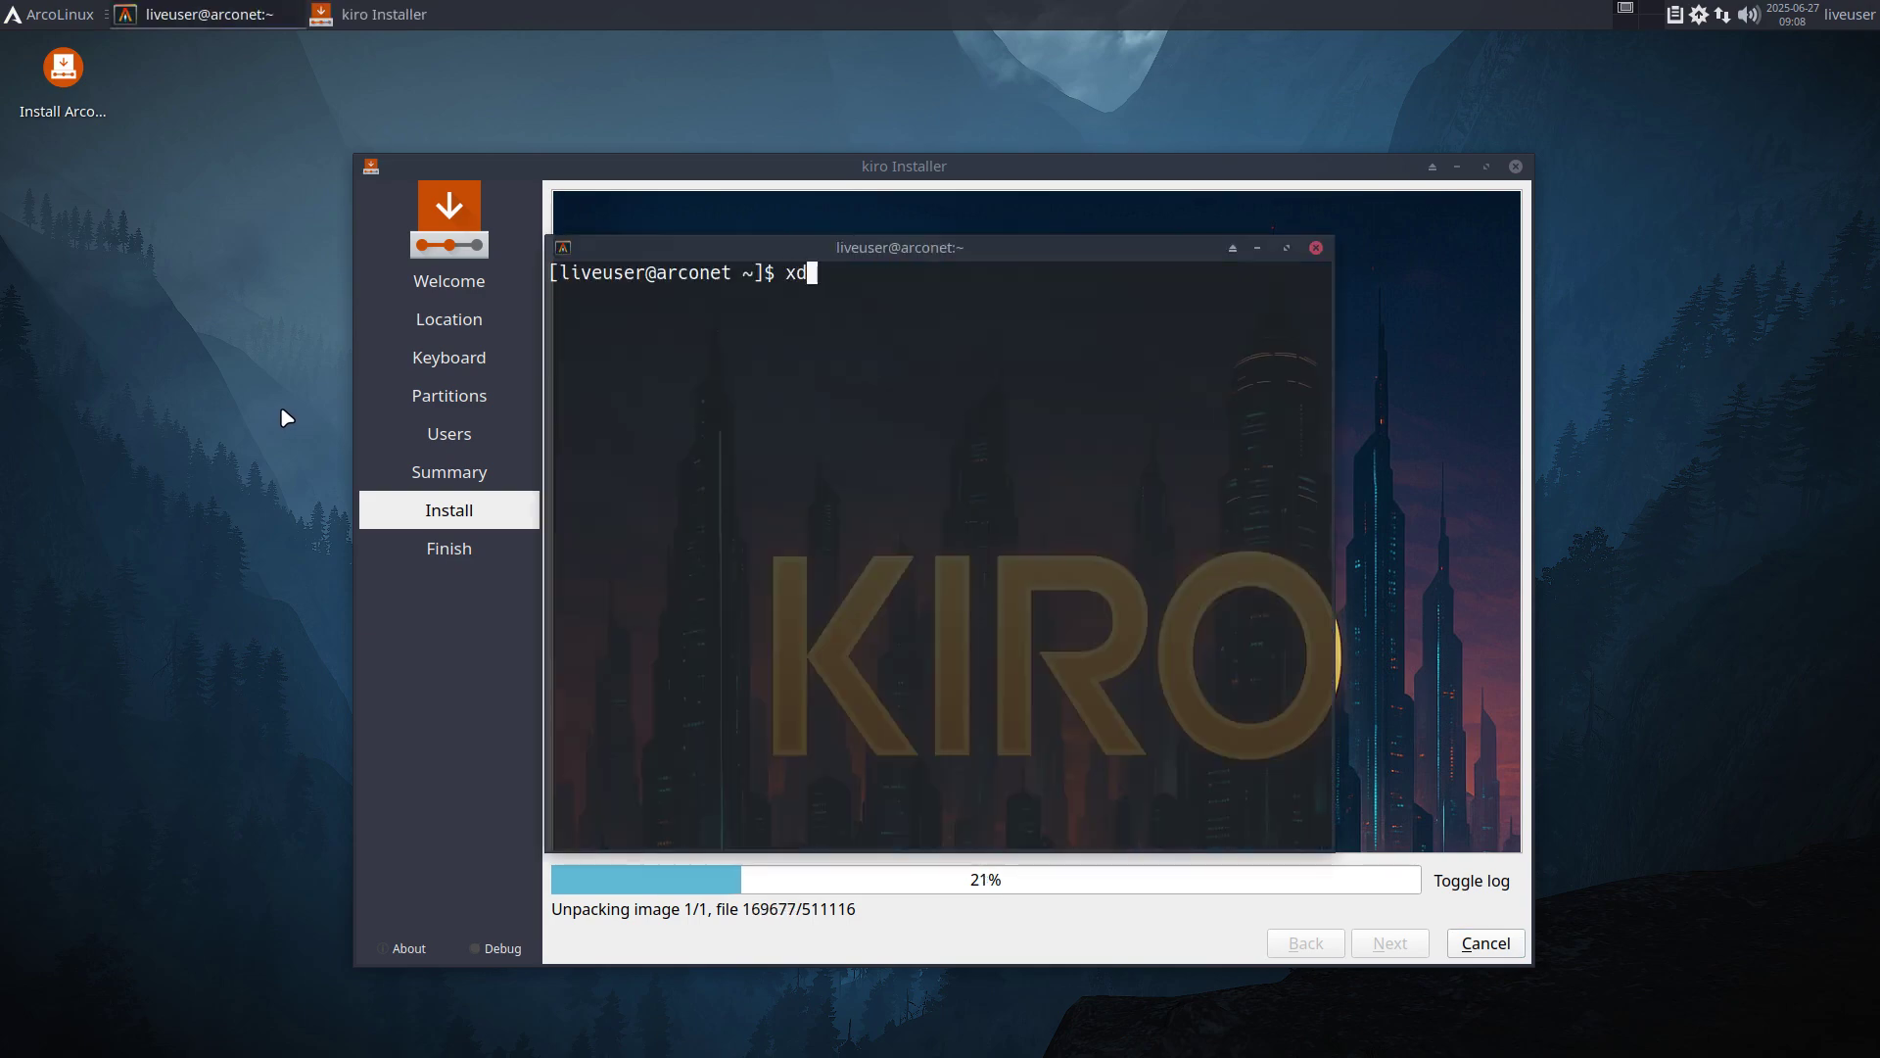
{"action": "key", "text": "Return"}
{"action": "type", "text": "xdw"}
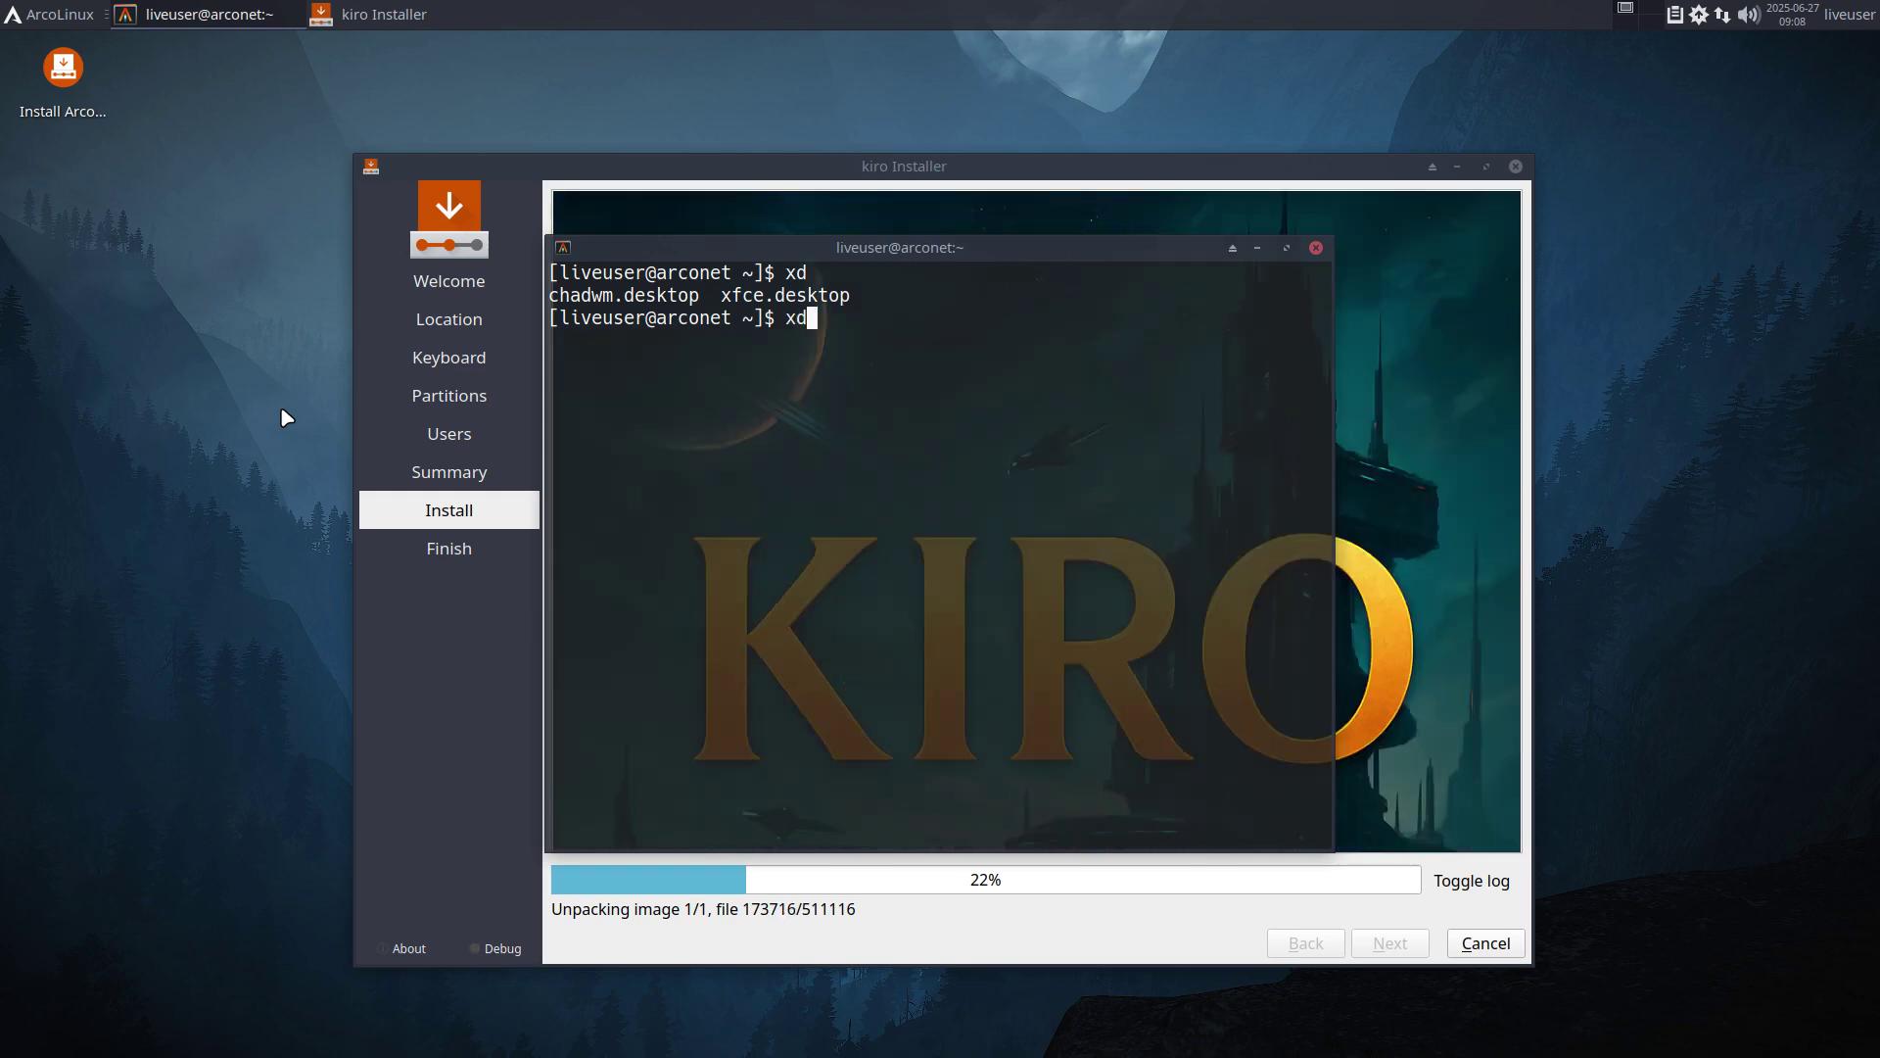
{"action": "key", "text": "Return"}
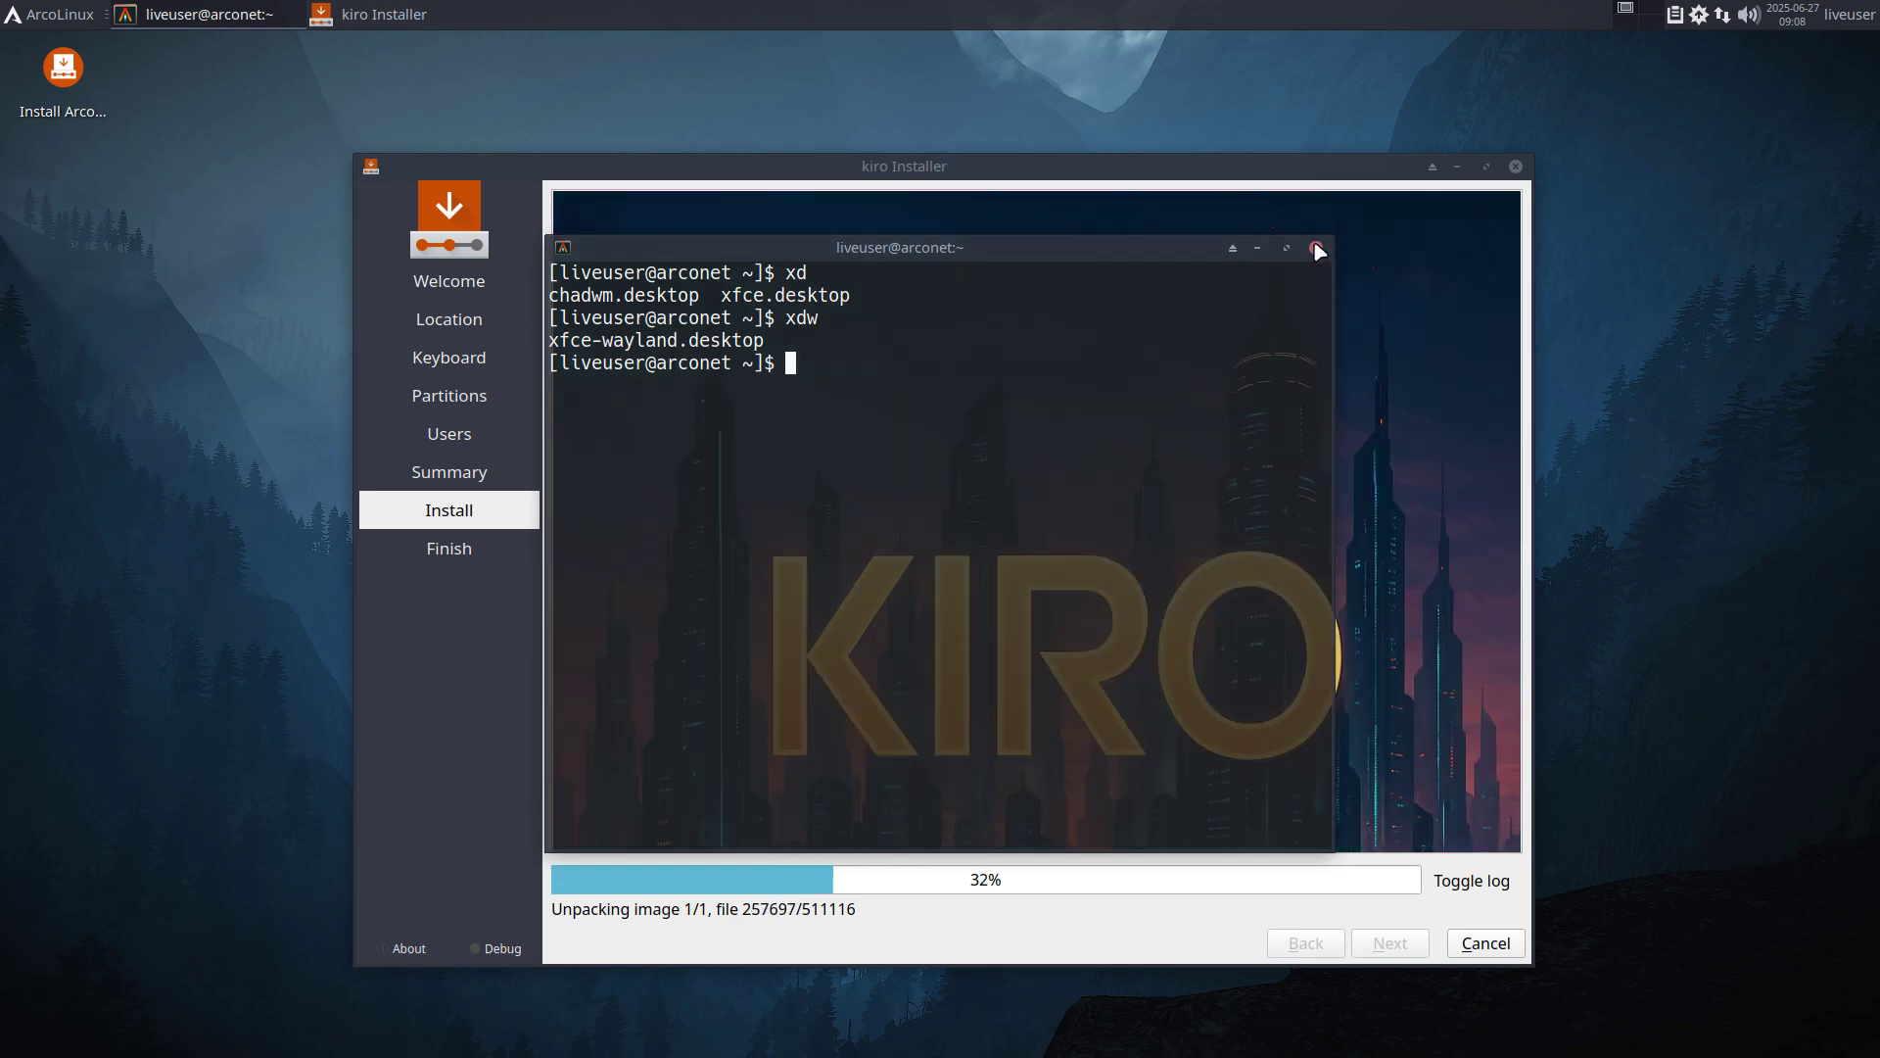
{"action": "left_click", "coordinate": [1316, 248]}
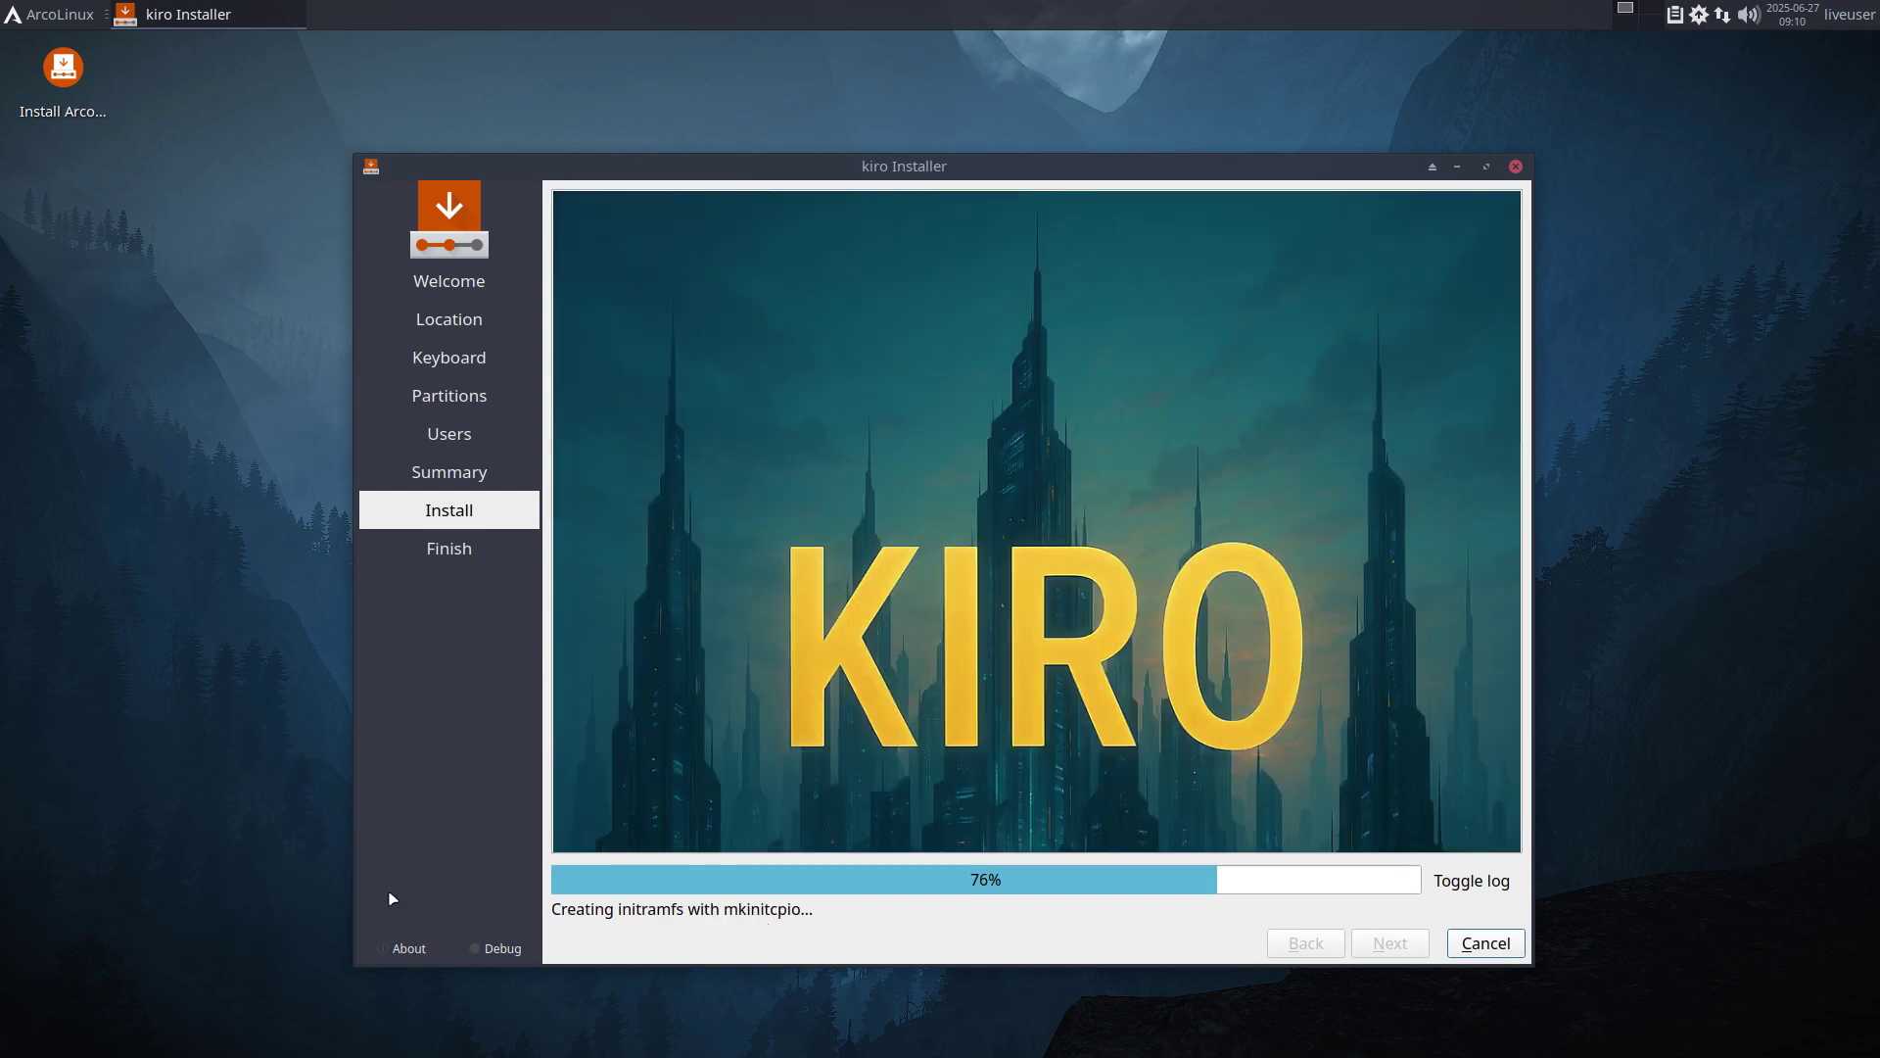
Open the file manager and browse /etc/calamares to its modules folder.
{"action": "key", "text": "super+shift+Return"}
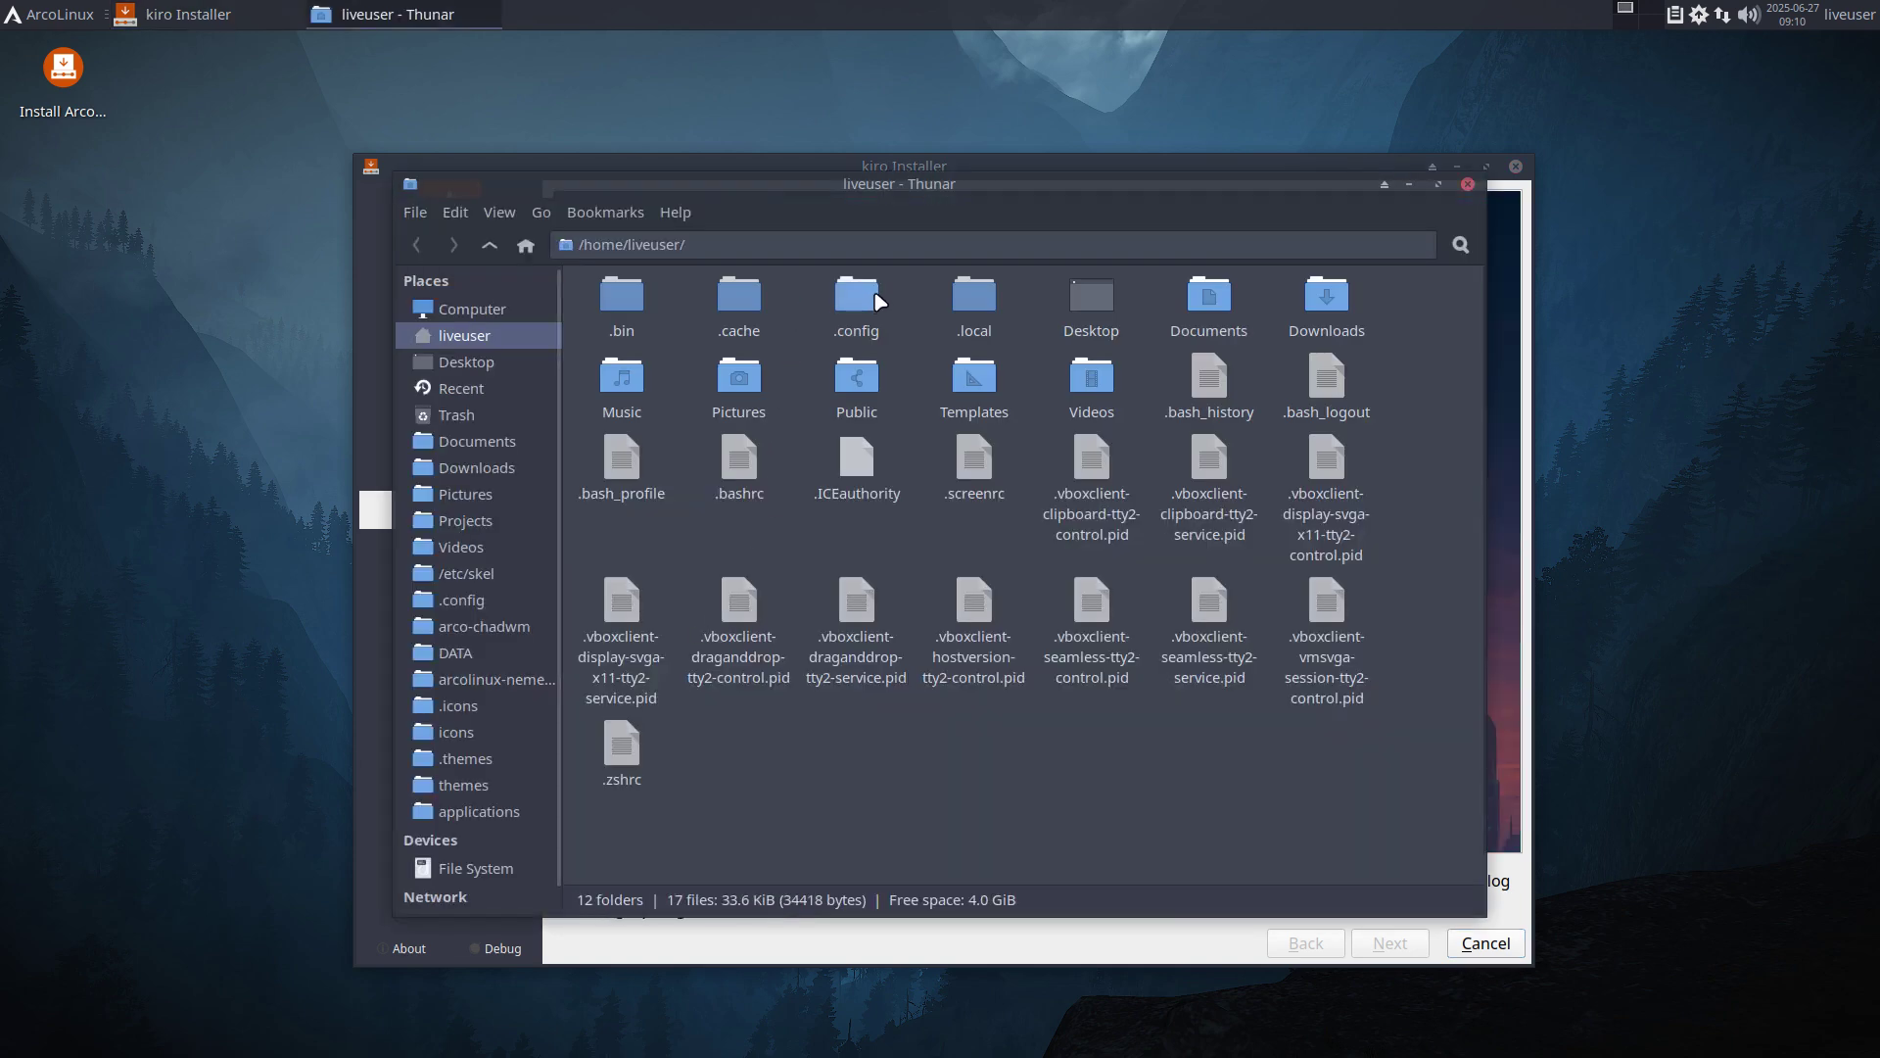
{"action": "left_click", "coordinate": [499, 311]}
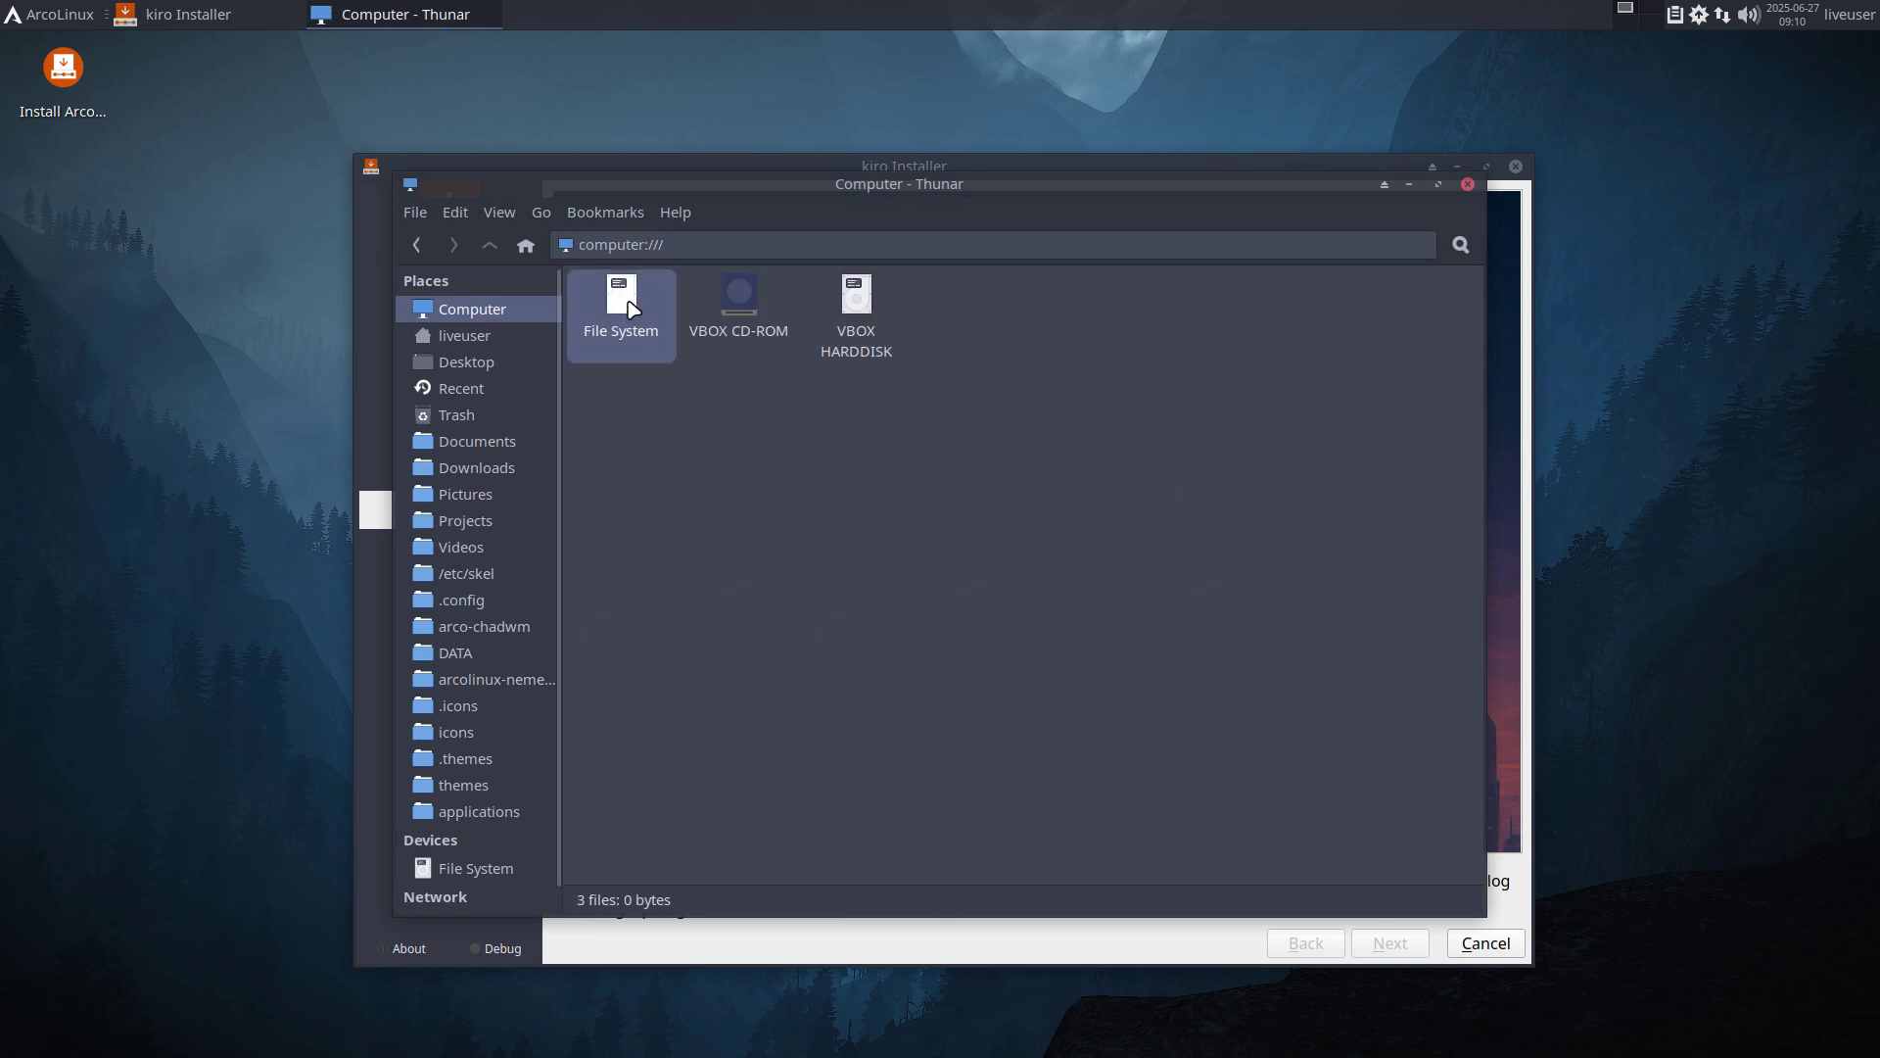
{"action": "double_click", "coordinate": [675, 328]}
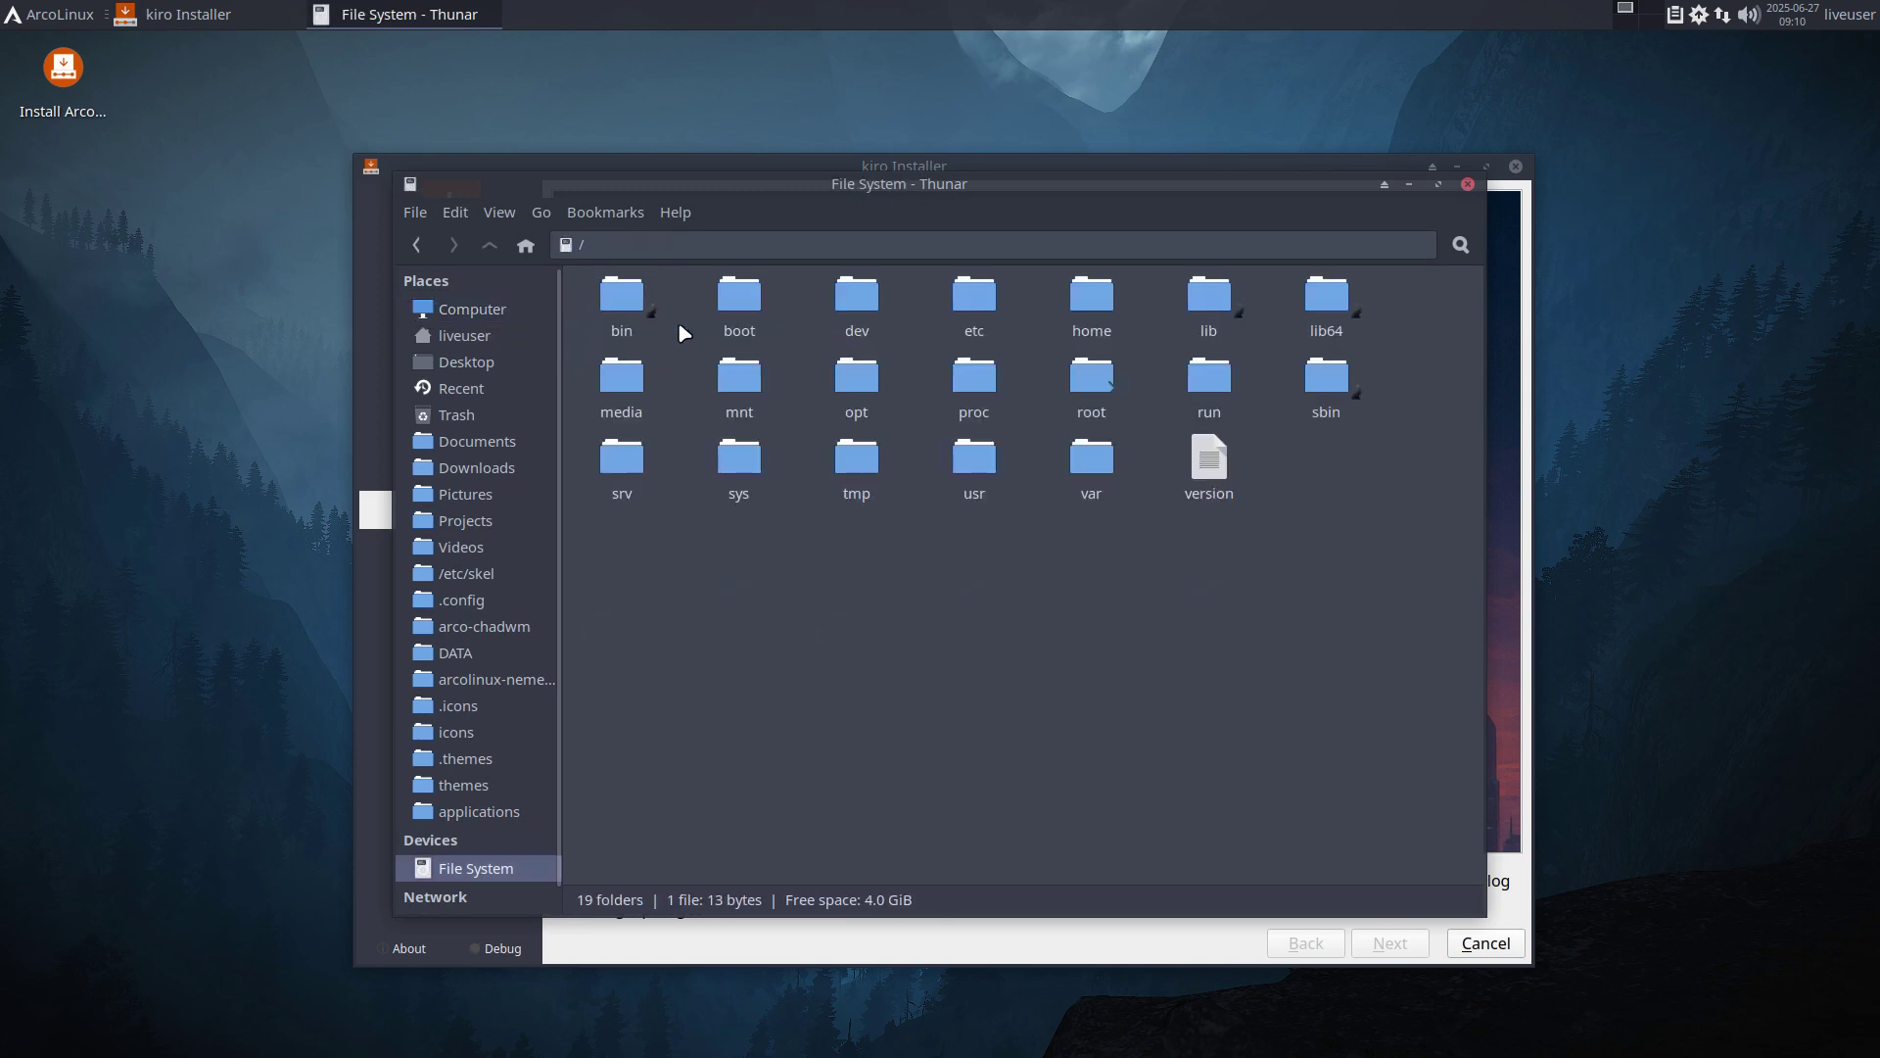
{"action": "double_click", "coordinate": [974, 293]}
{"action": "type", "text": "cal"}
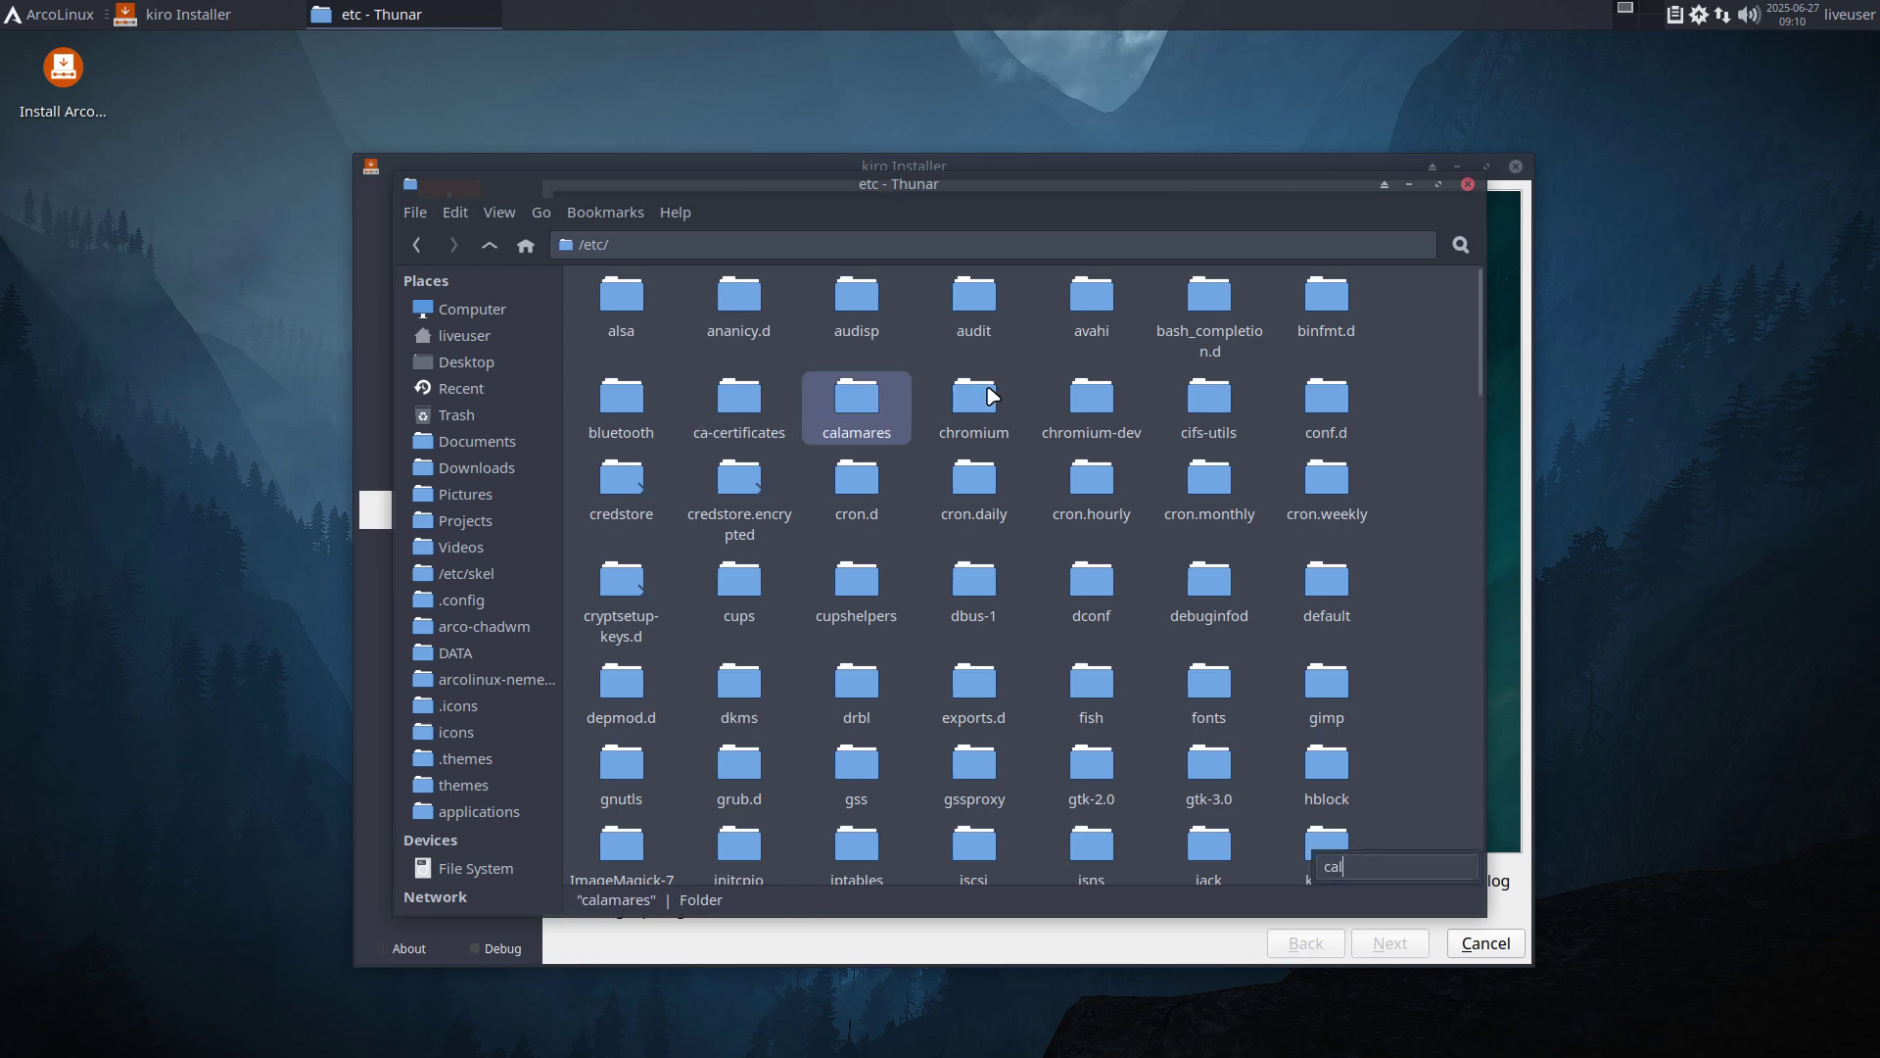
{"action": "double_click", "coordinate": [862, 396]}
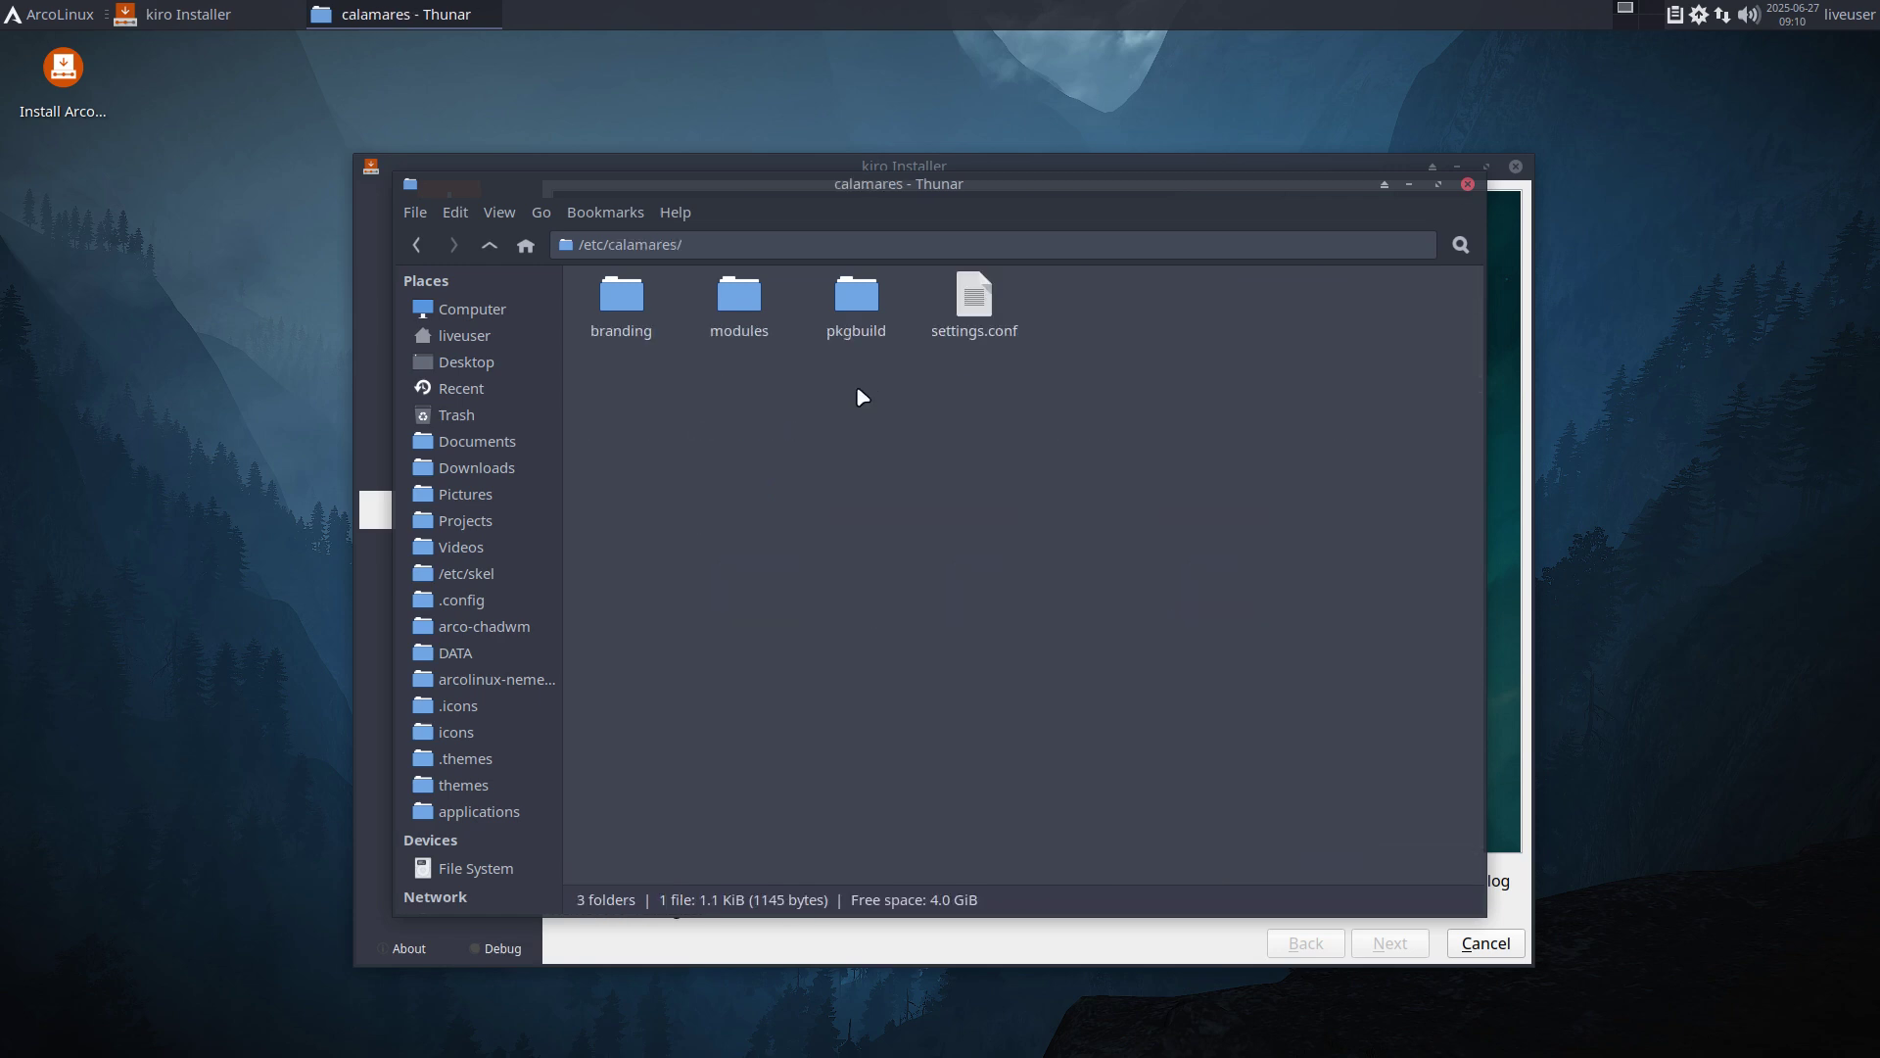
{"action": "left_click", "coordinate": [738, 299]}
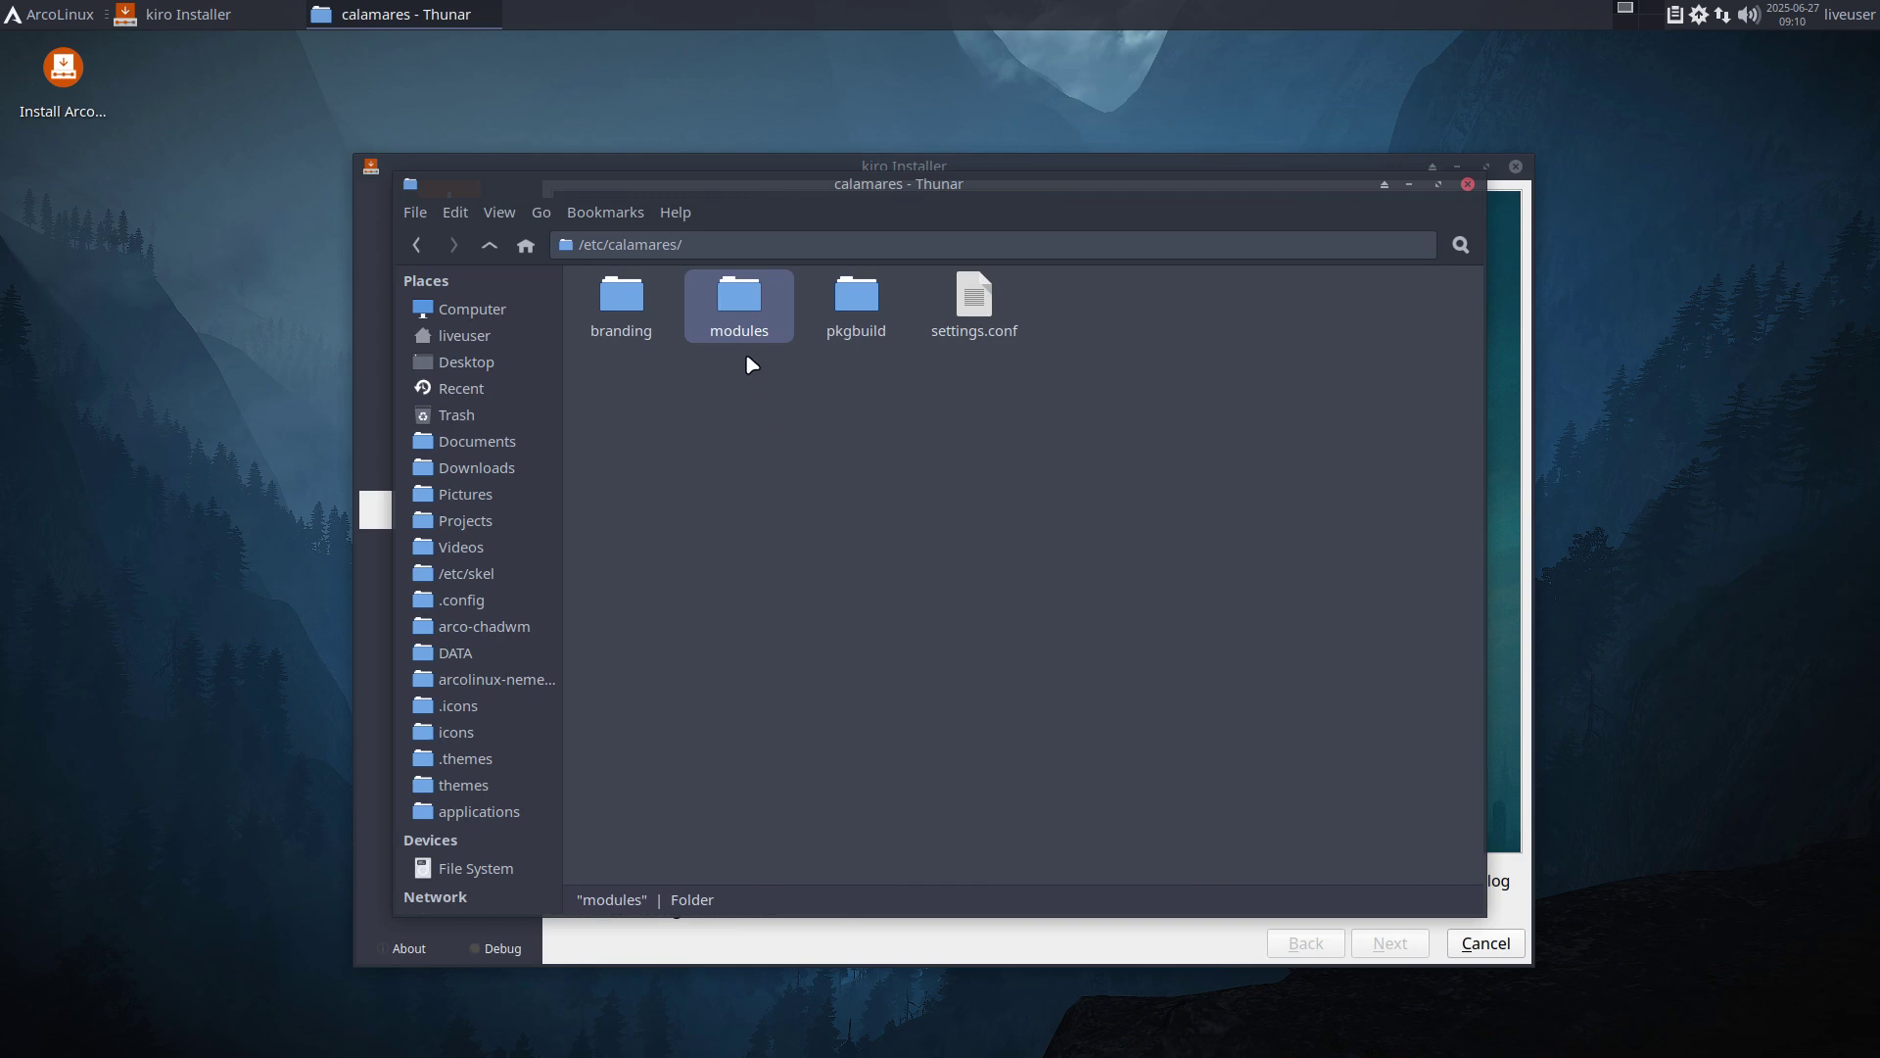
Browse to /usr/lib/calamares/modules and scroll through its 62 module folders.
{"action": "left_click", "coordinate": [477, 308]}
{"action": "double_click", "coordinate": [621, 298]}
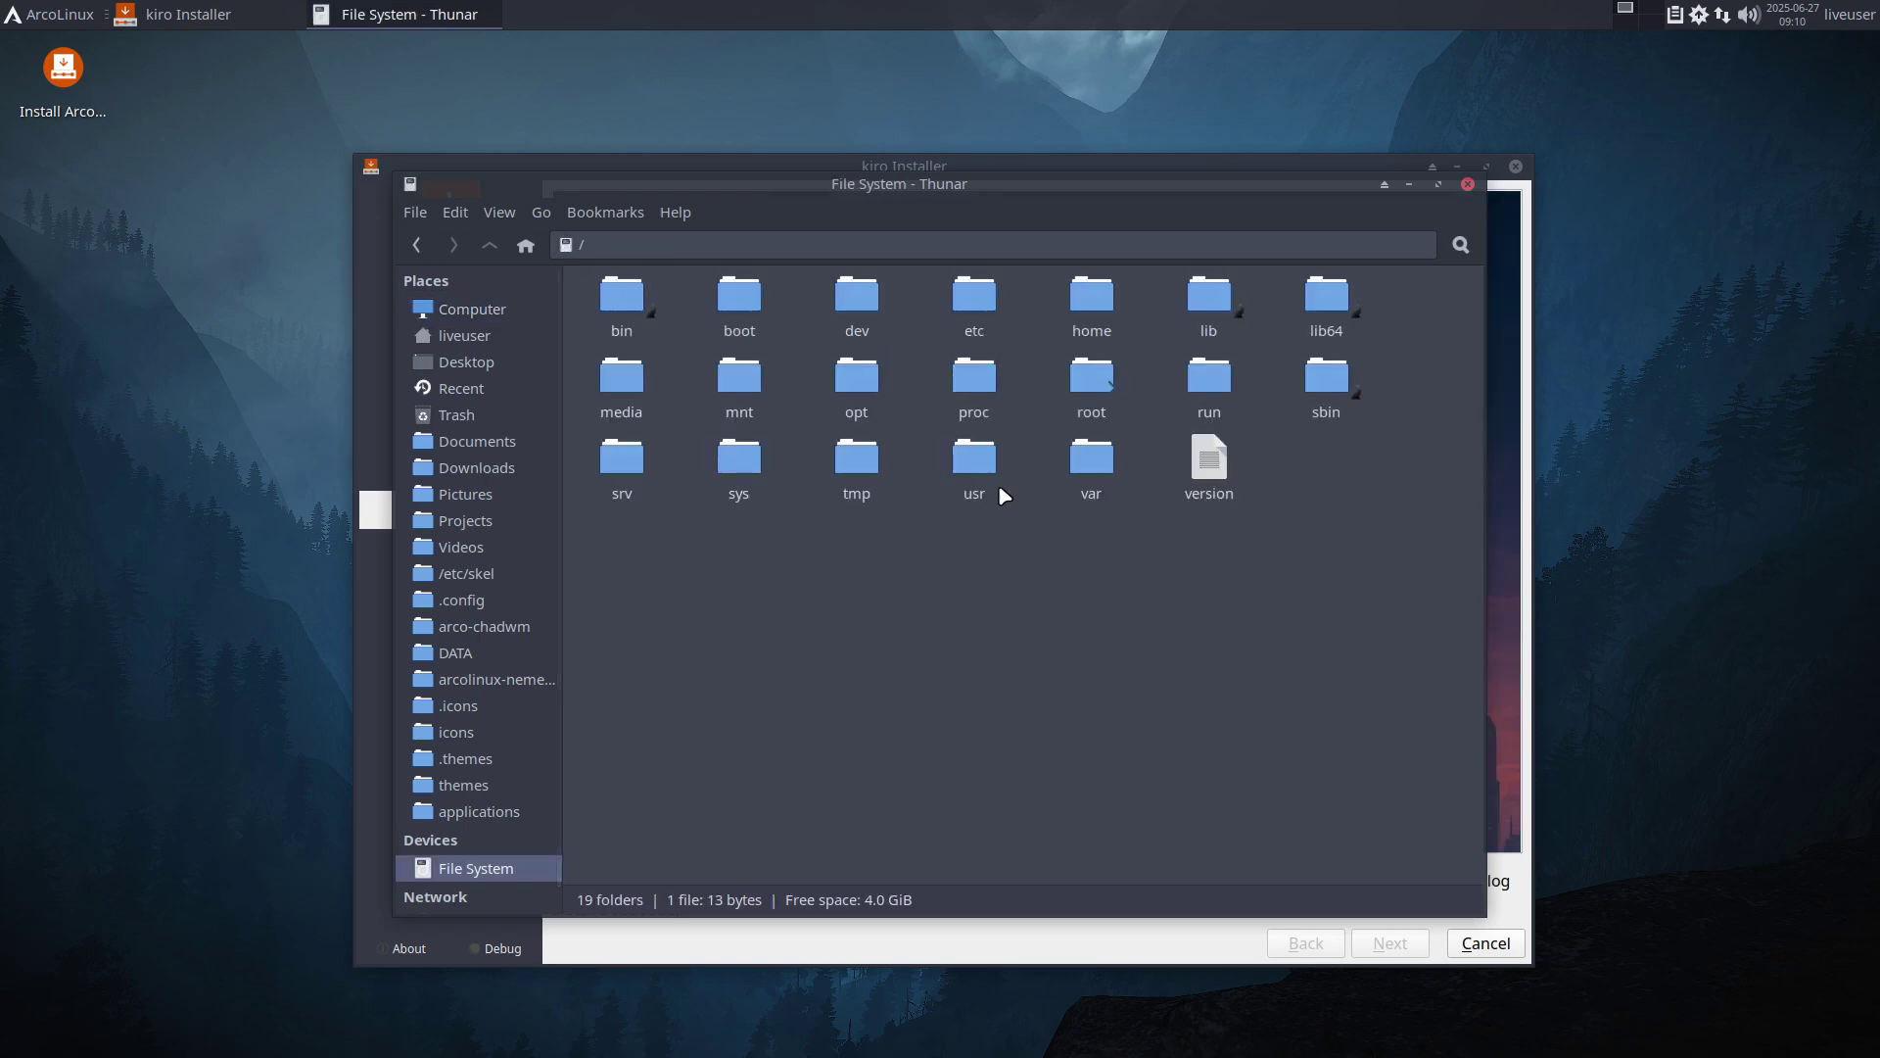
{"action": "double_click", "coordinate": [967, 468]}
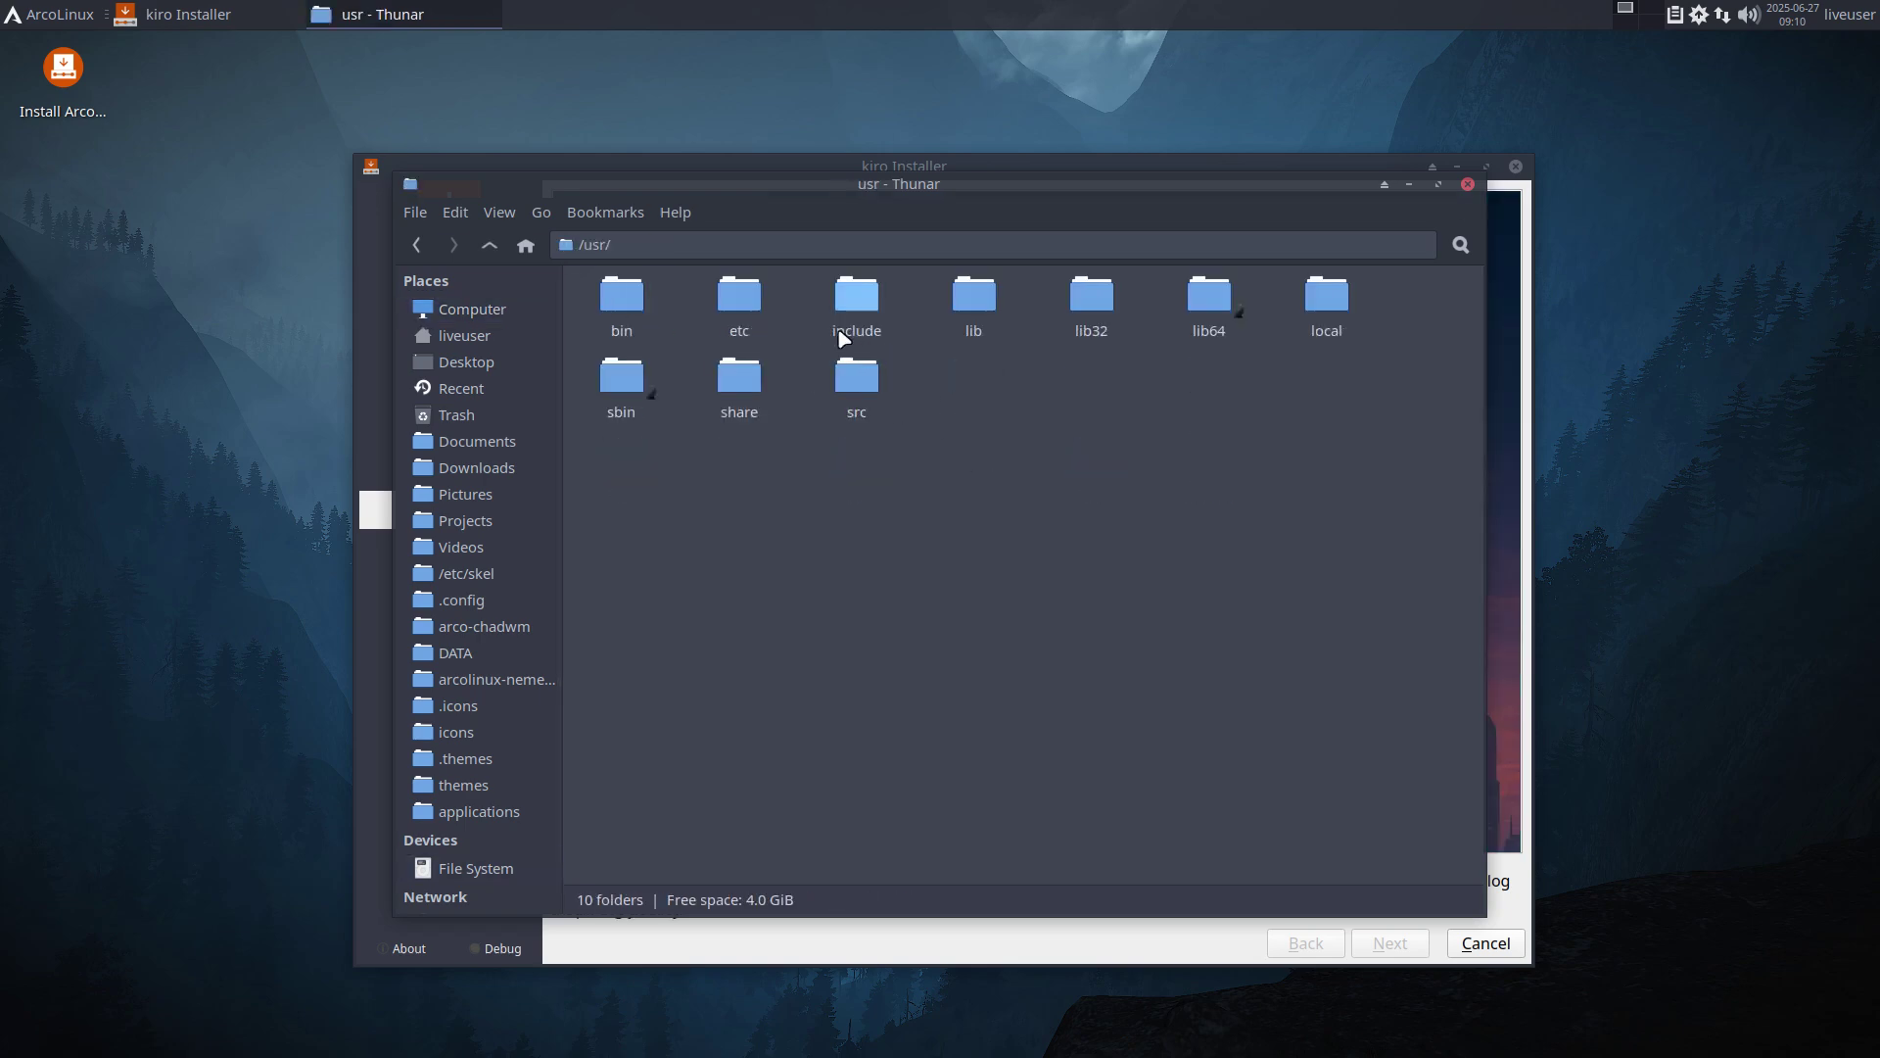
{"action": "double_click", "coordinate": [973, 310]}
{"action": "type", "text": "cal"}
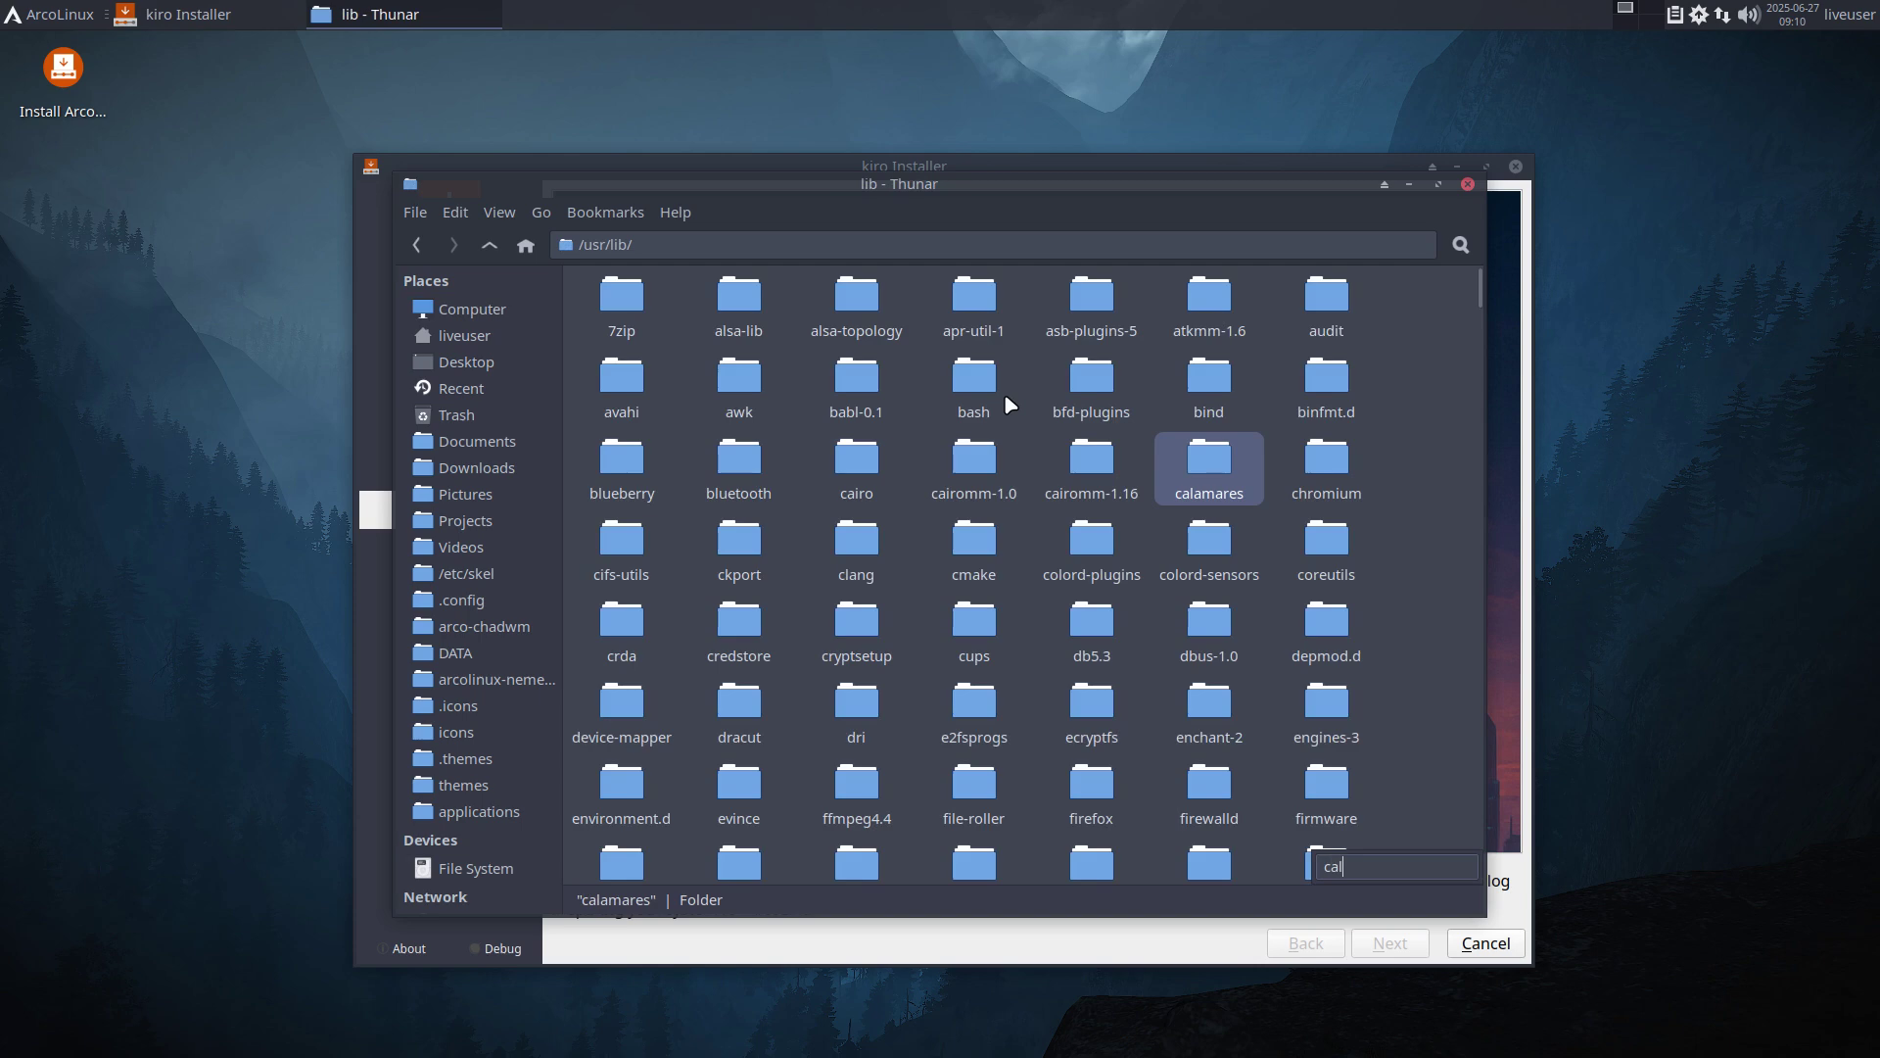
{"action": "double_click", "coordinate": [1208, 467]}
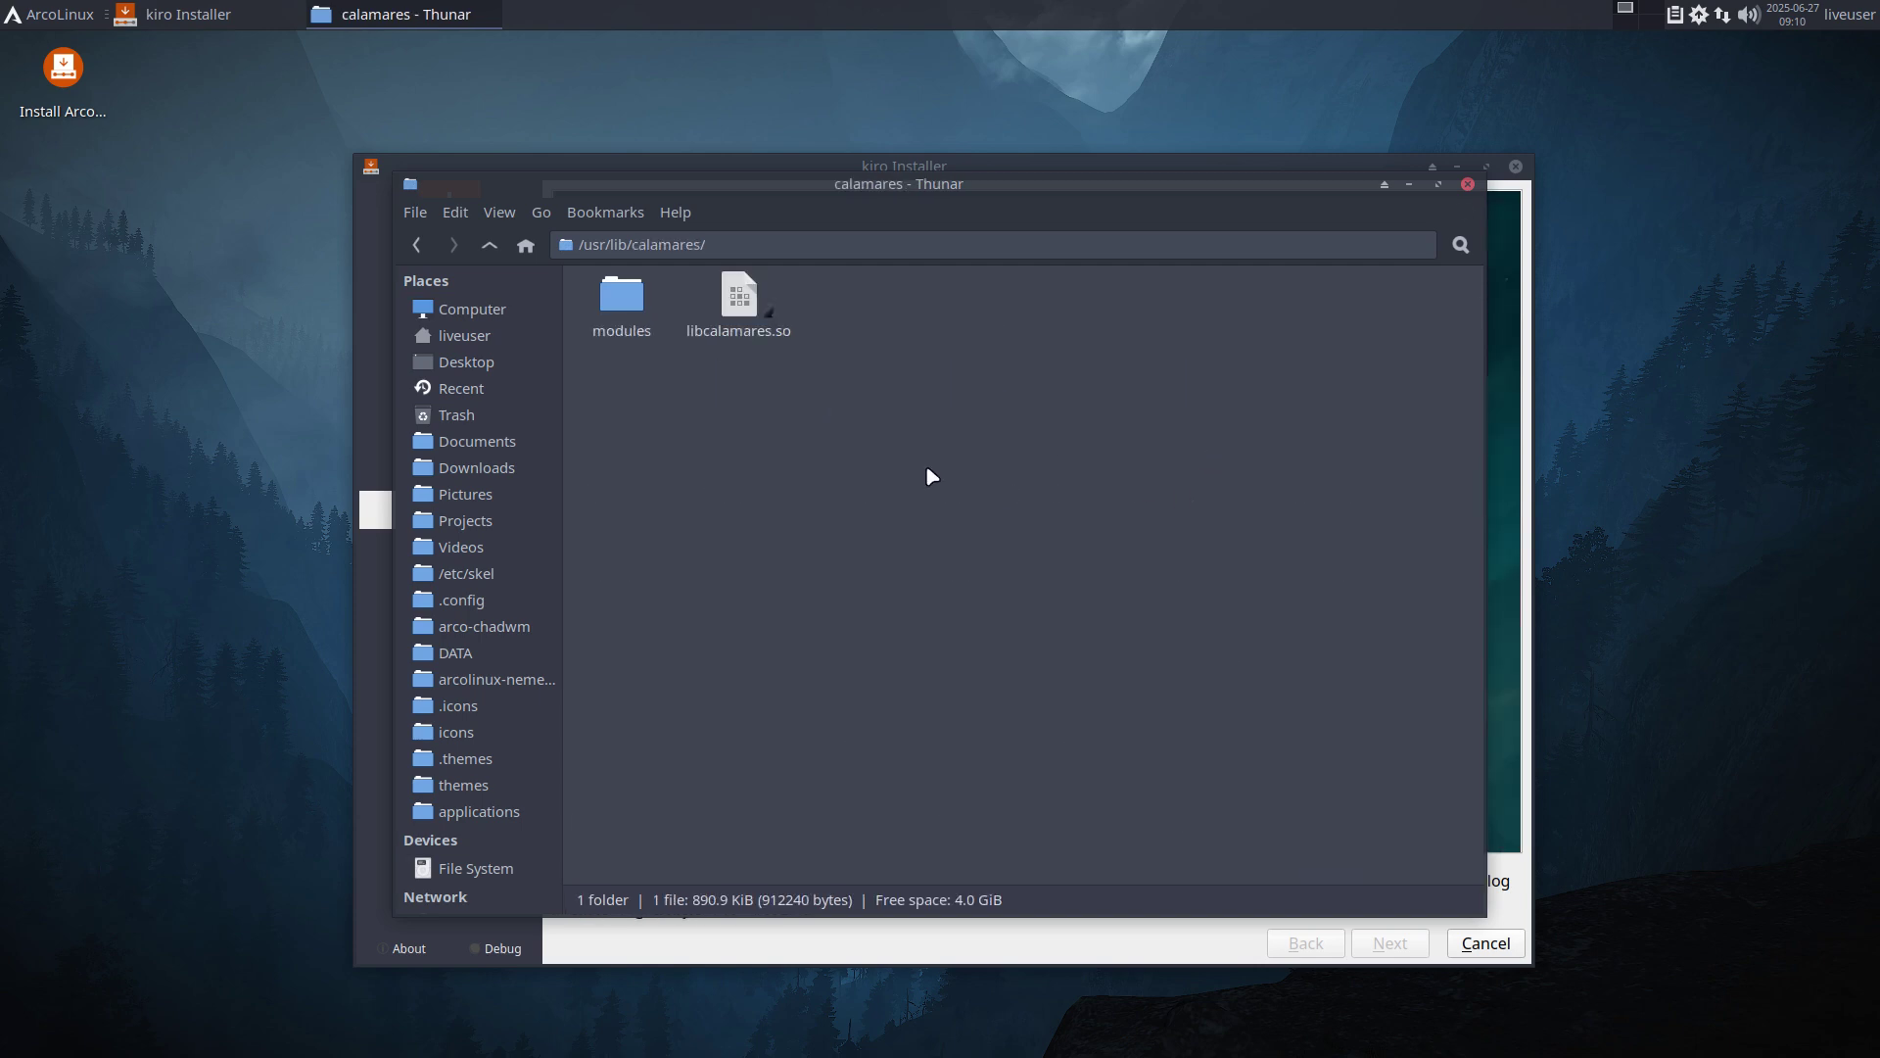
{"action": "double_click", "coordinate": [636, 312]}
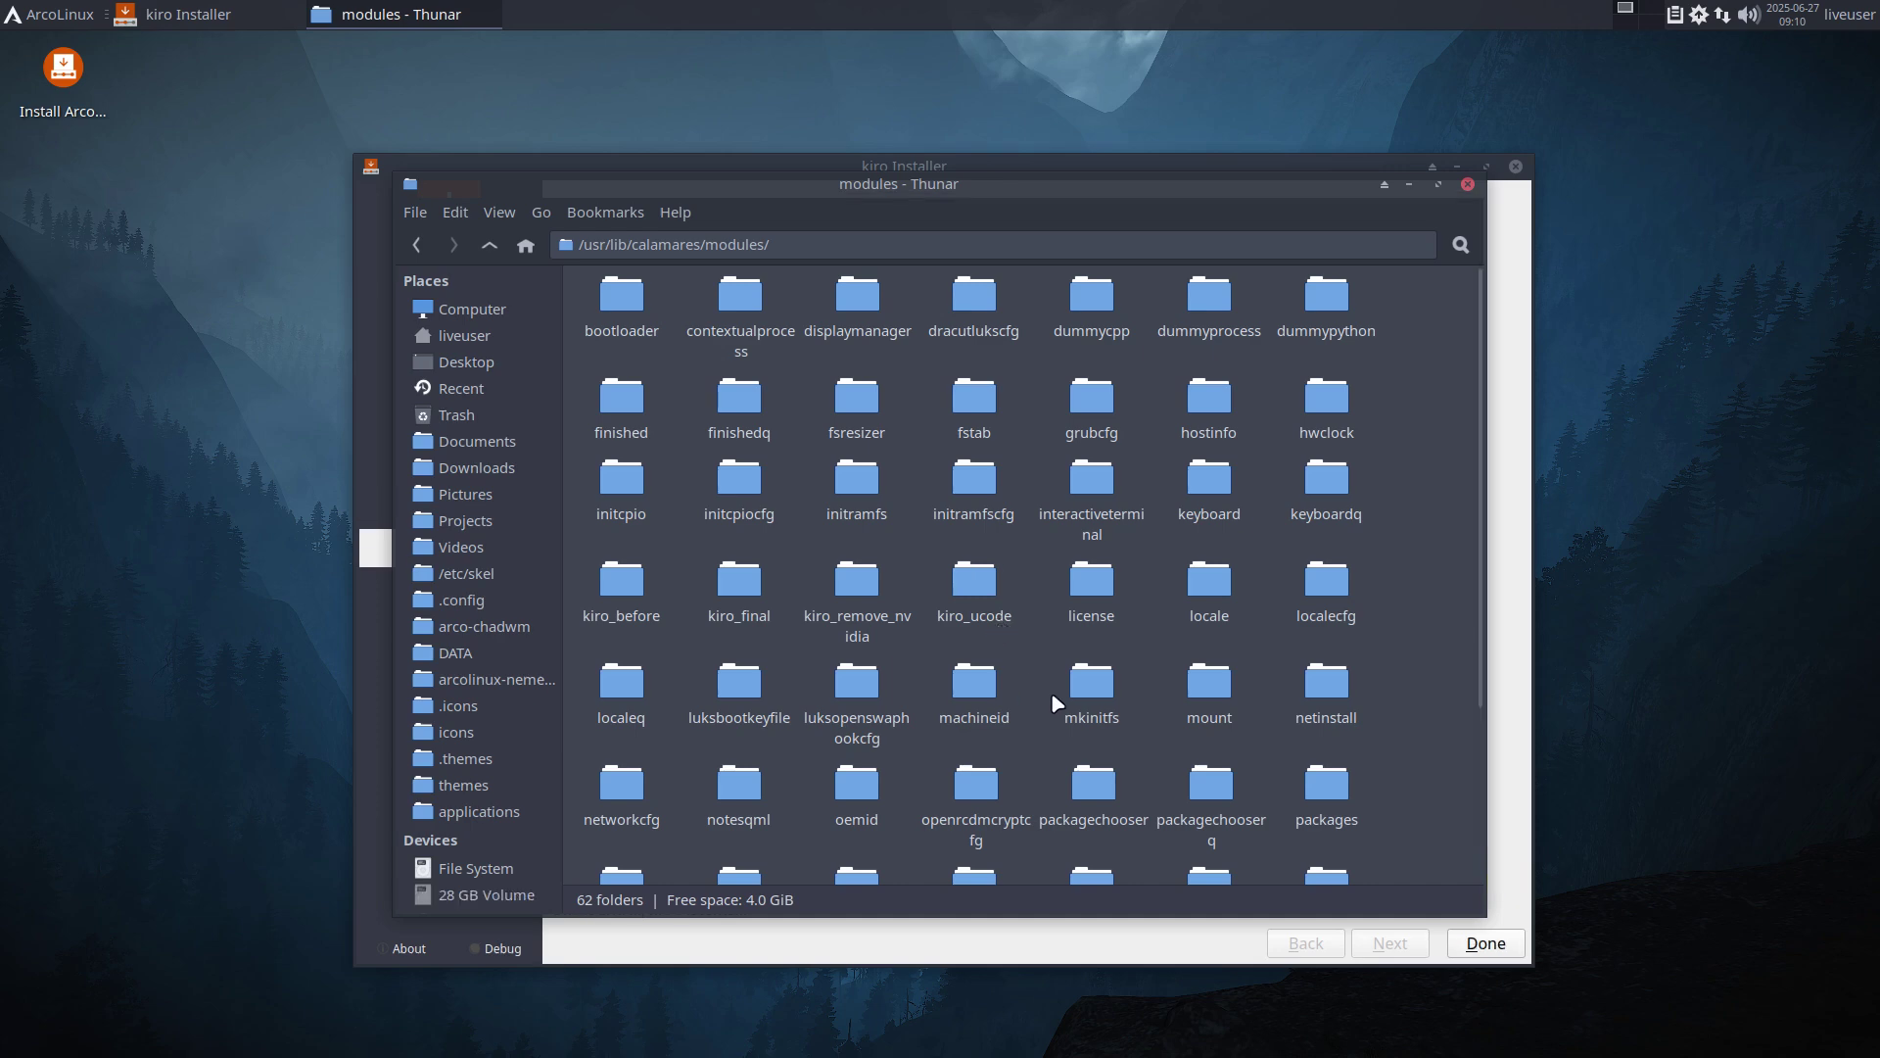
{"action": "scroll", "coordinate": [1050, 691], "scroll_direction": "down", "scroll_amount": 4}
{"action": "scroll", "coordinate": [1052, 696], "scroll_direction": "down", "scroll_amount": 1}
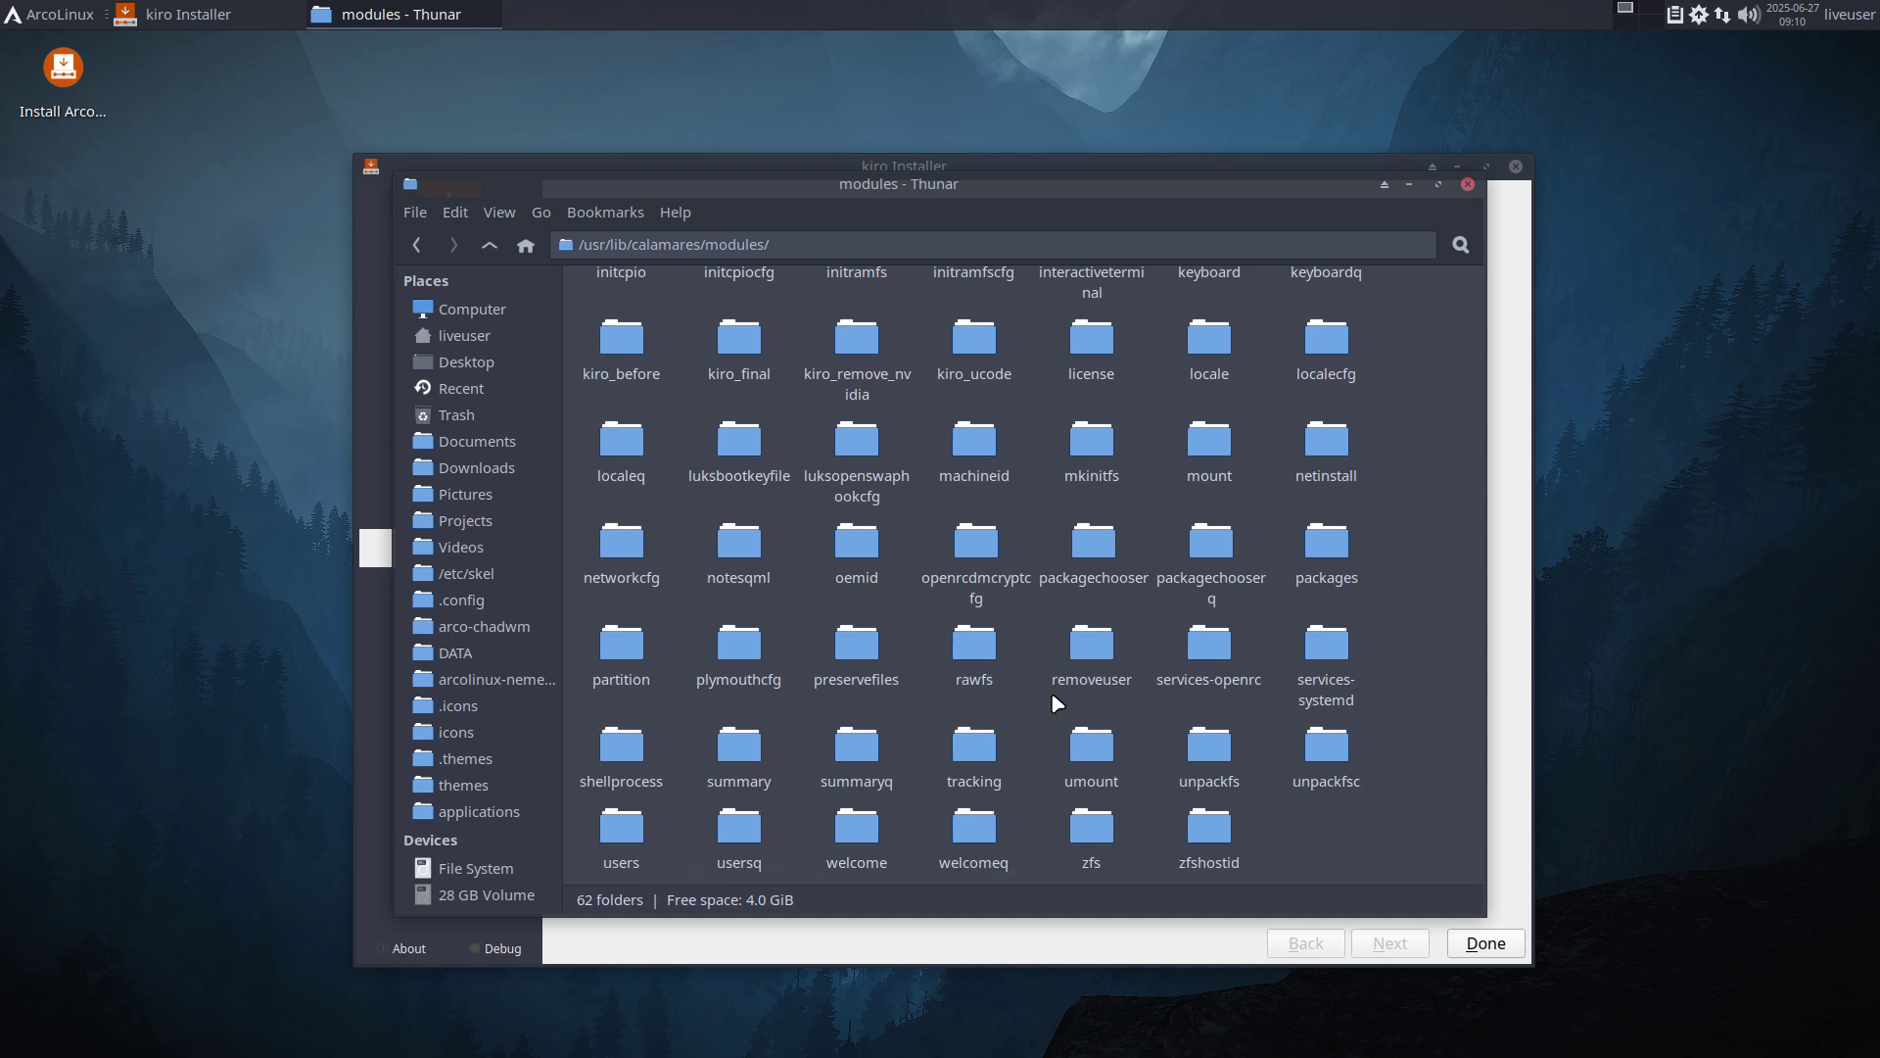
Close the file manager and click Done with Restart now checked to reboot.
{"action": "left_click", "coordinate": [1467, 184]}
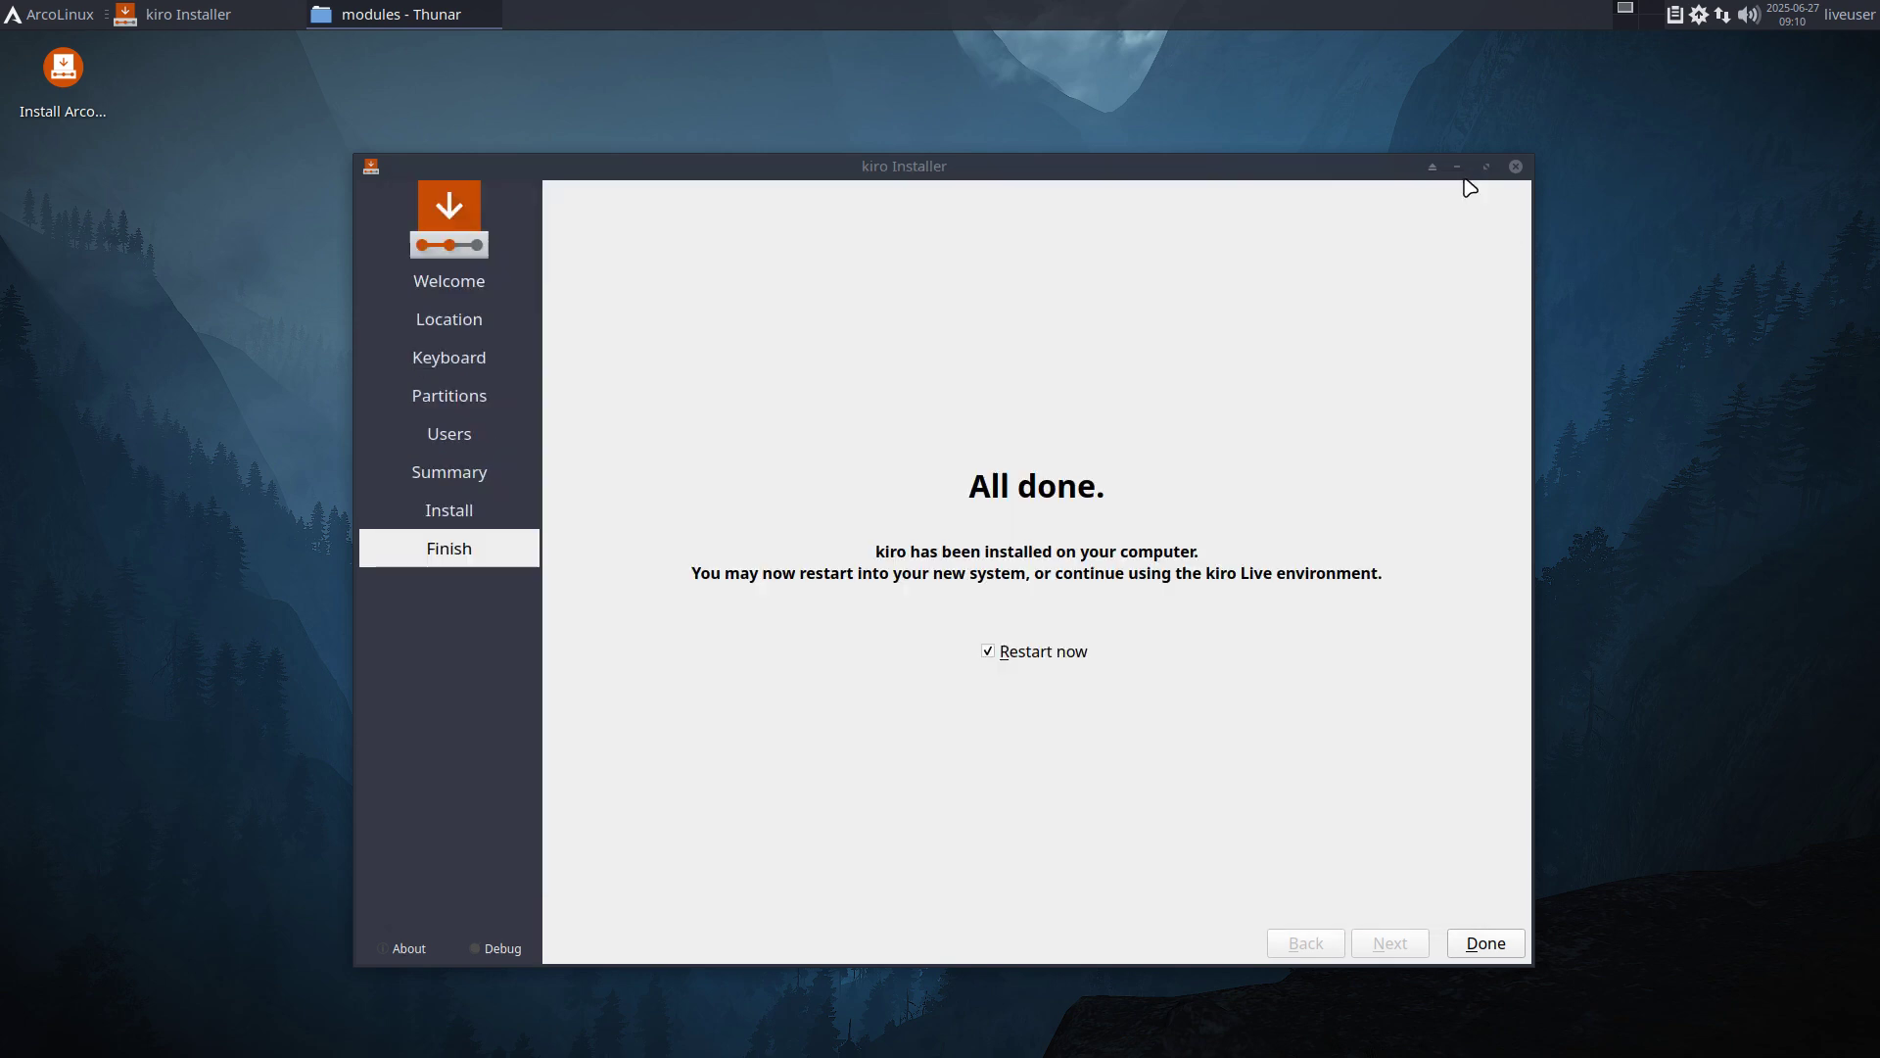
{"action": "left_click", "coordinate": [1482, 946]}
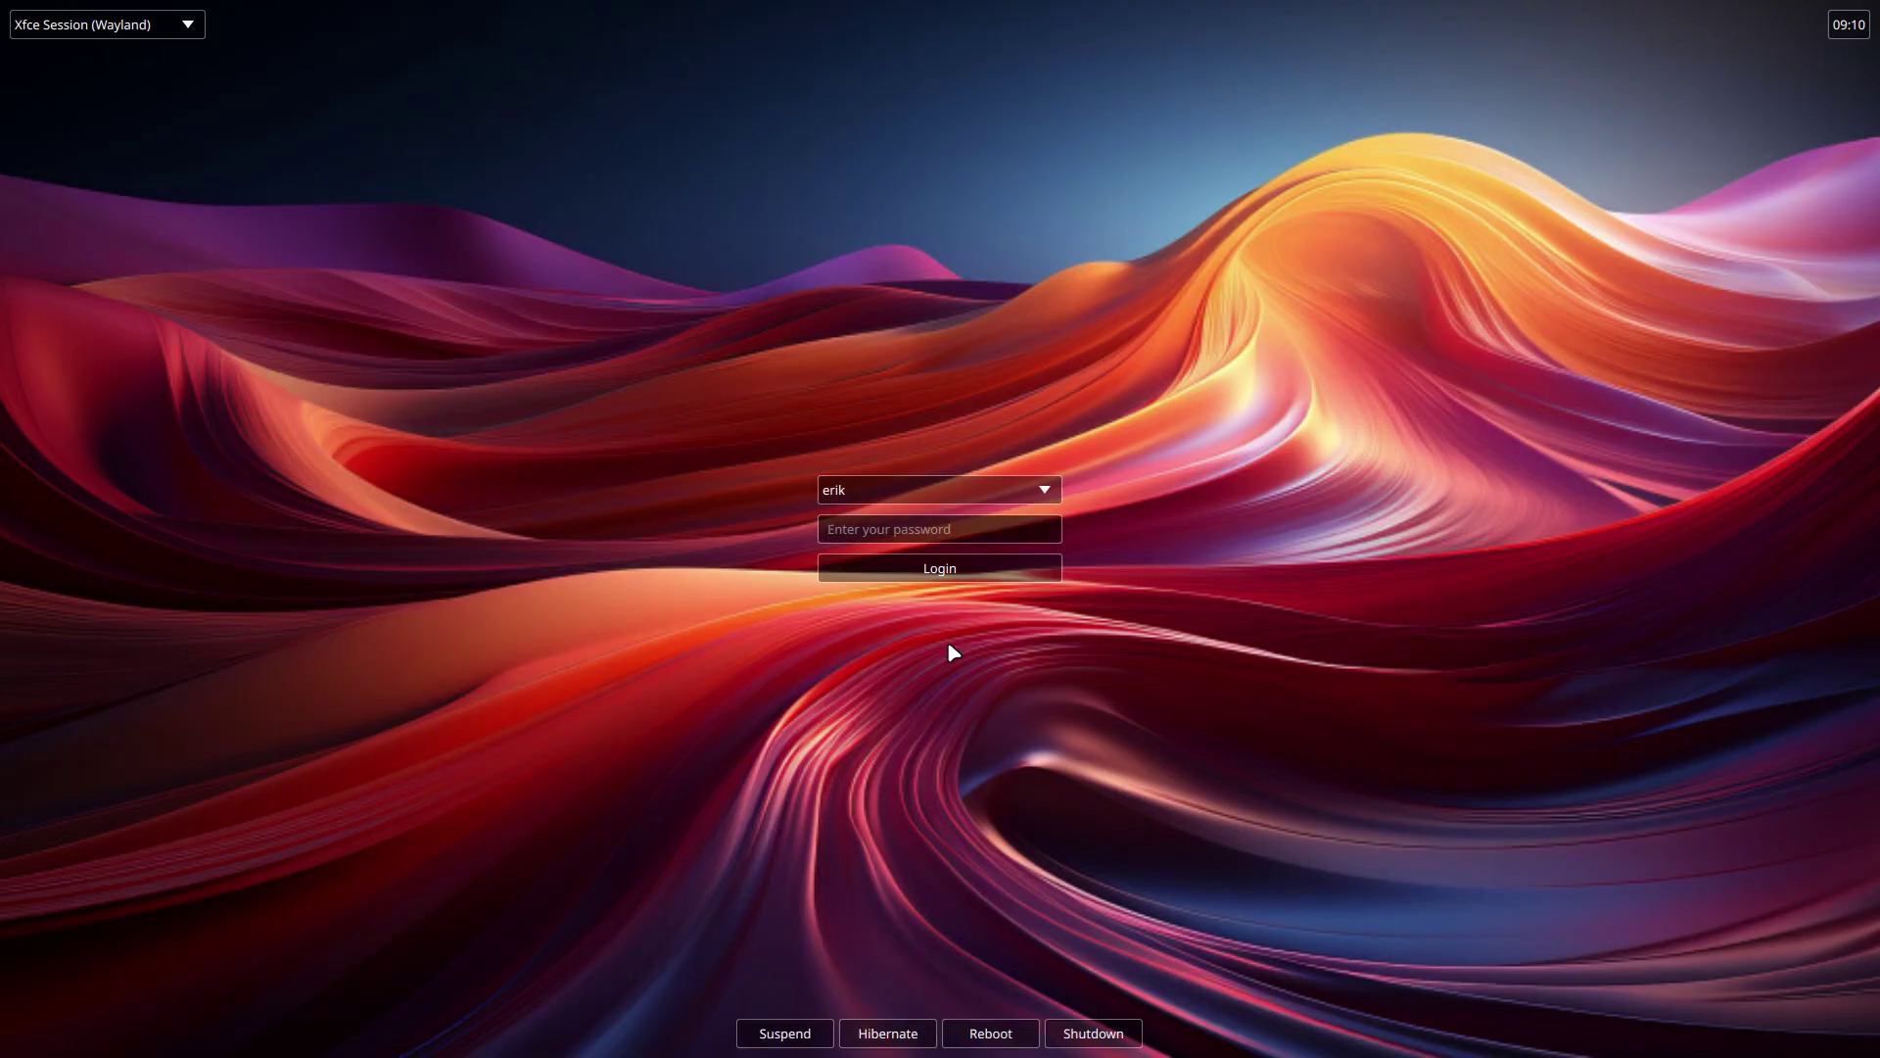
Log in to a Chadwm session with the account password and dismiss the upgrade notification.
{"action": "left_click", "coordinate": [90, 35]}
{"action": "left_click", "coordinate": [91, 95]}
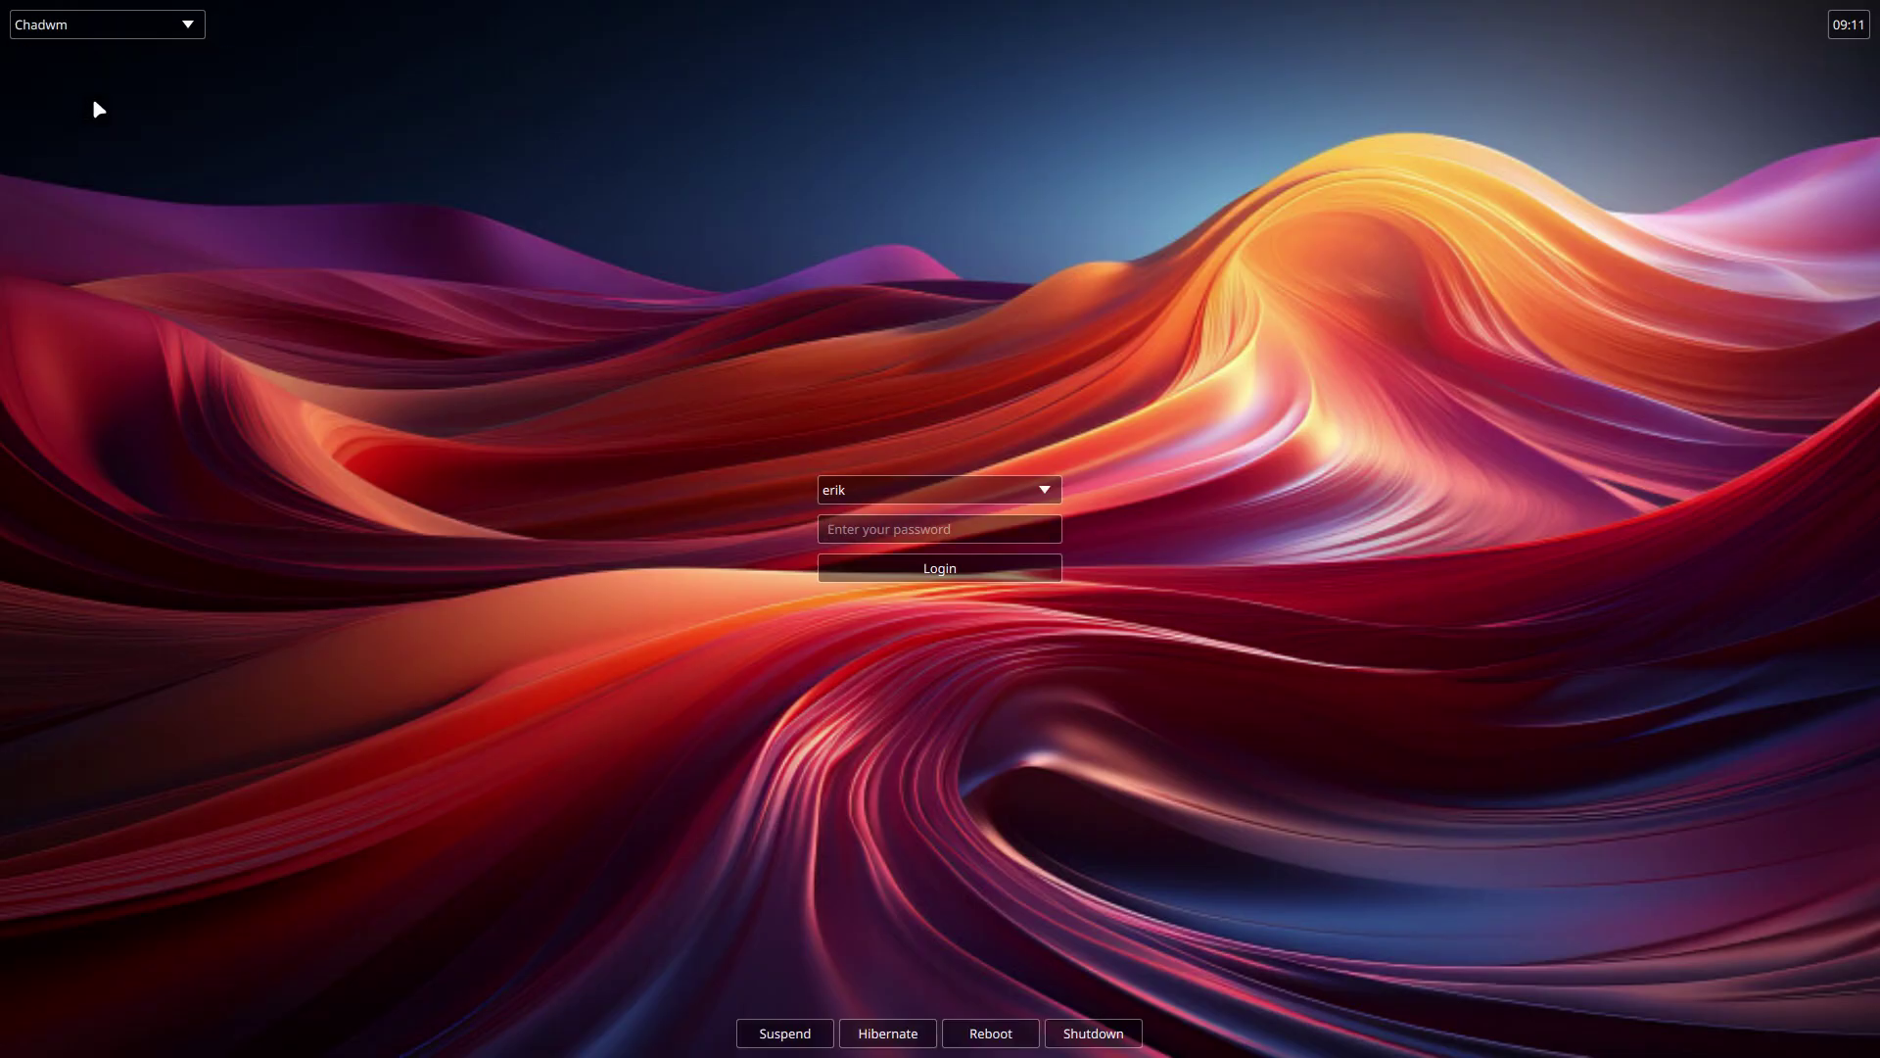
{"action": "left_click", "coordinate": [928, 534]}
{"action": "type", "text": "********"}
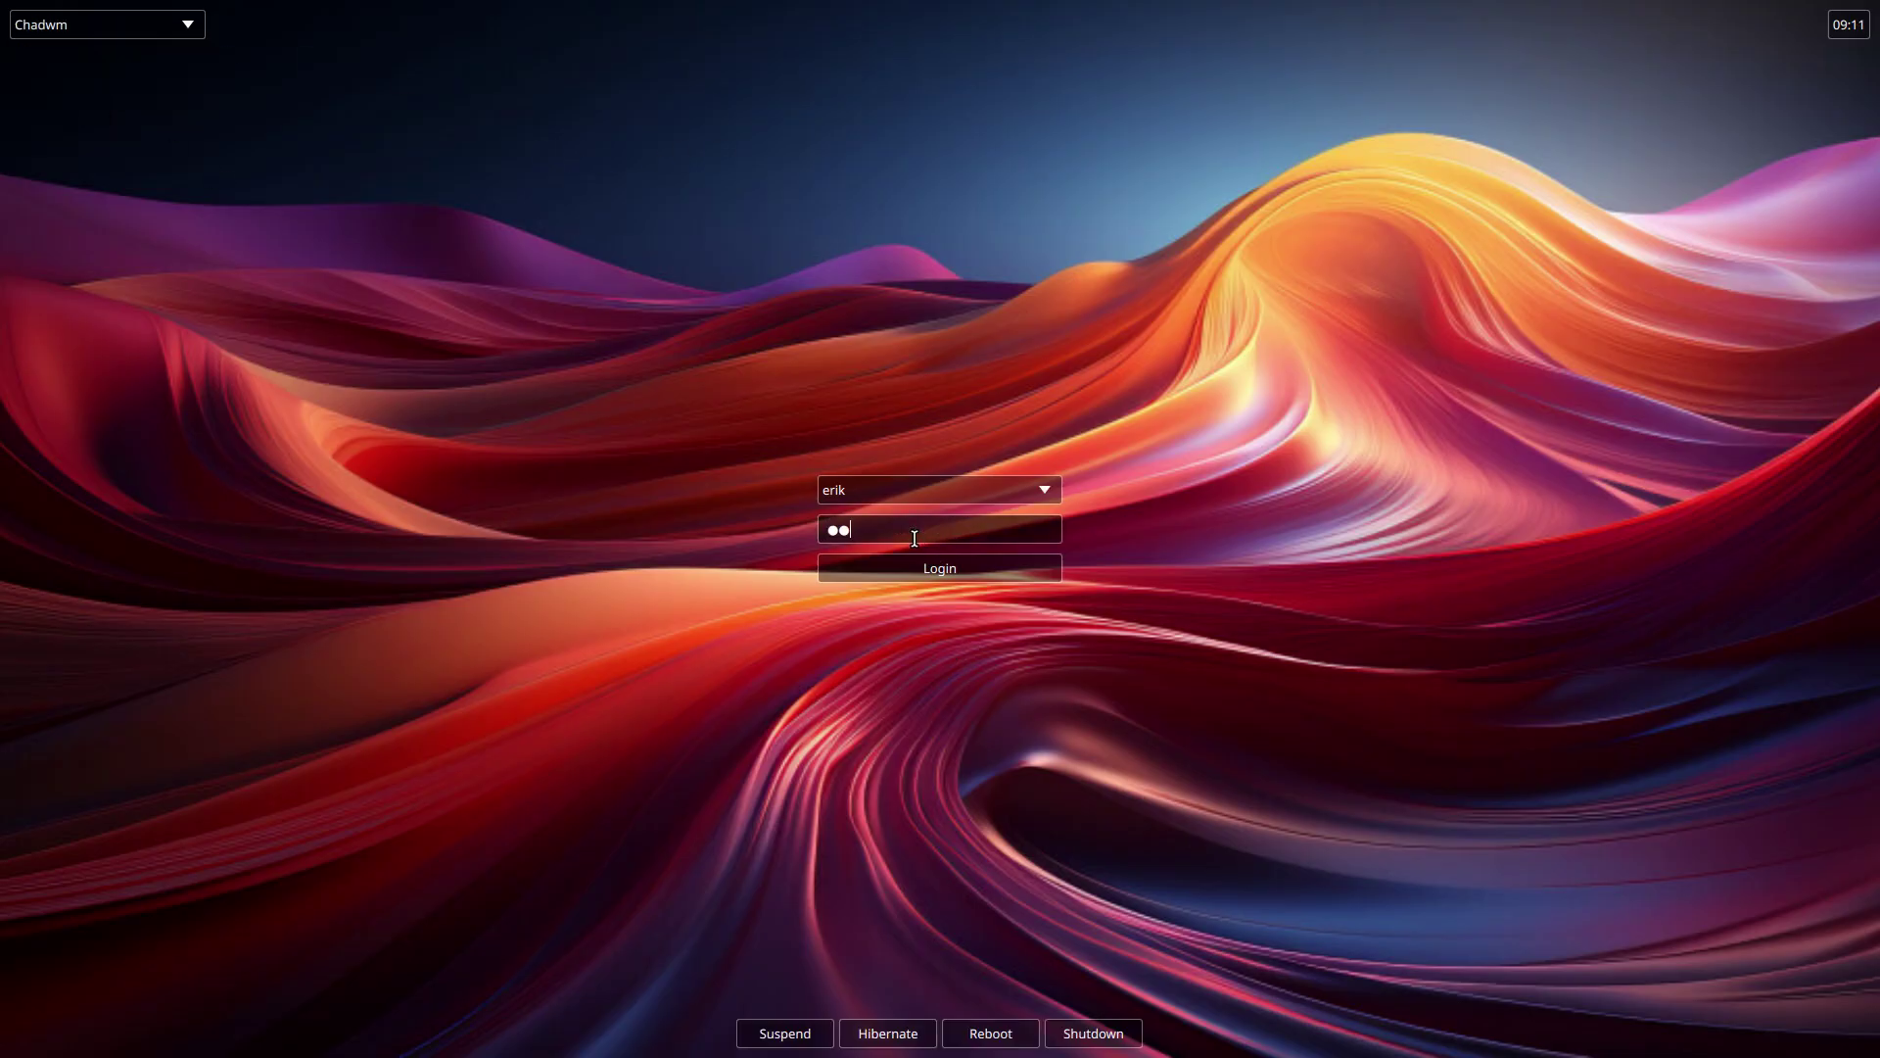
{"action": "key", "text": "Return"}
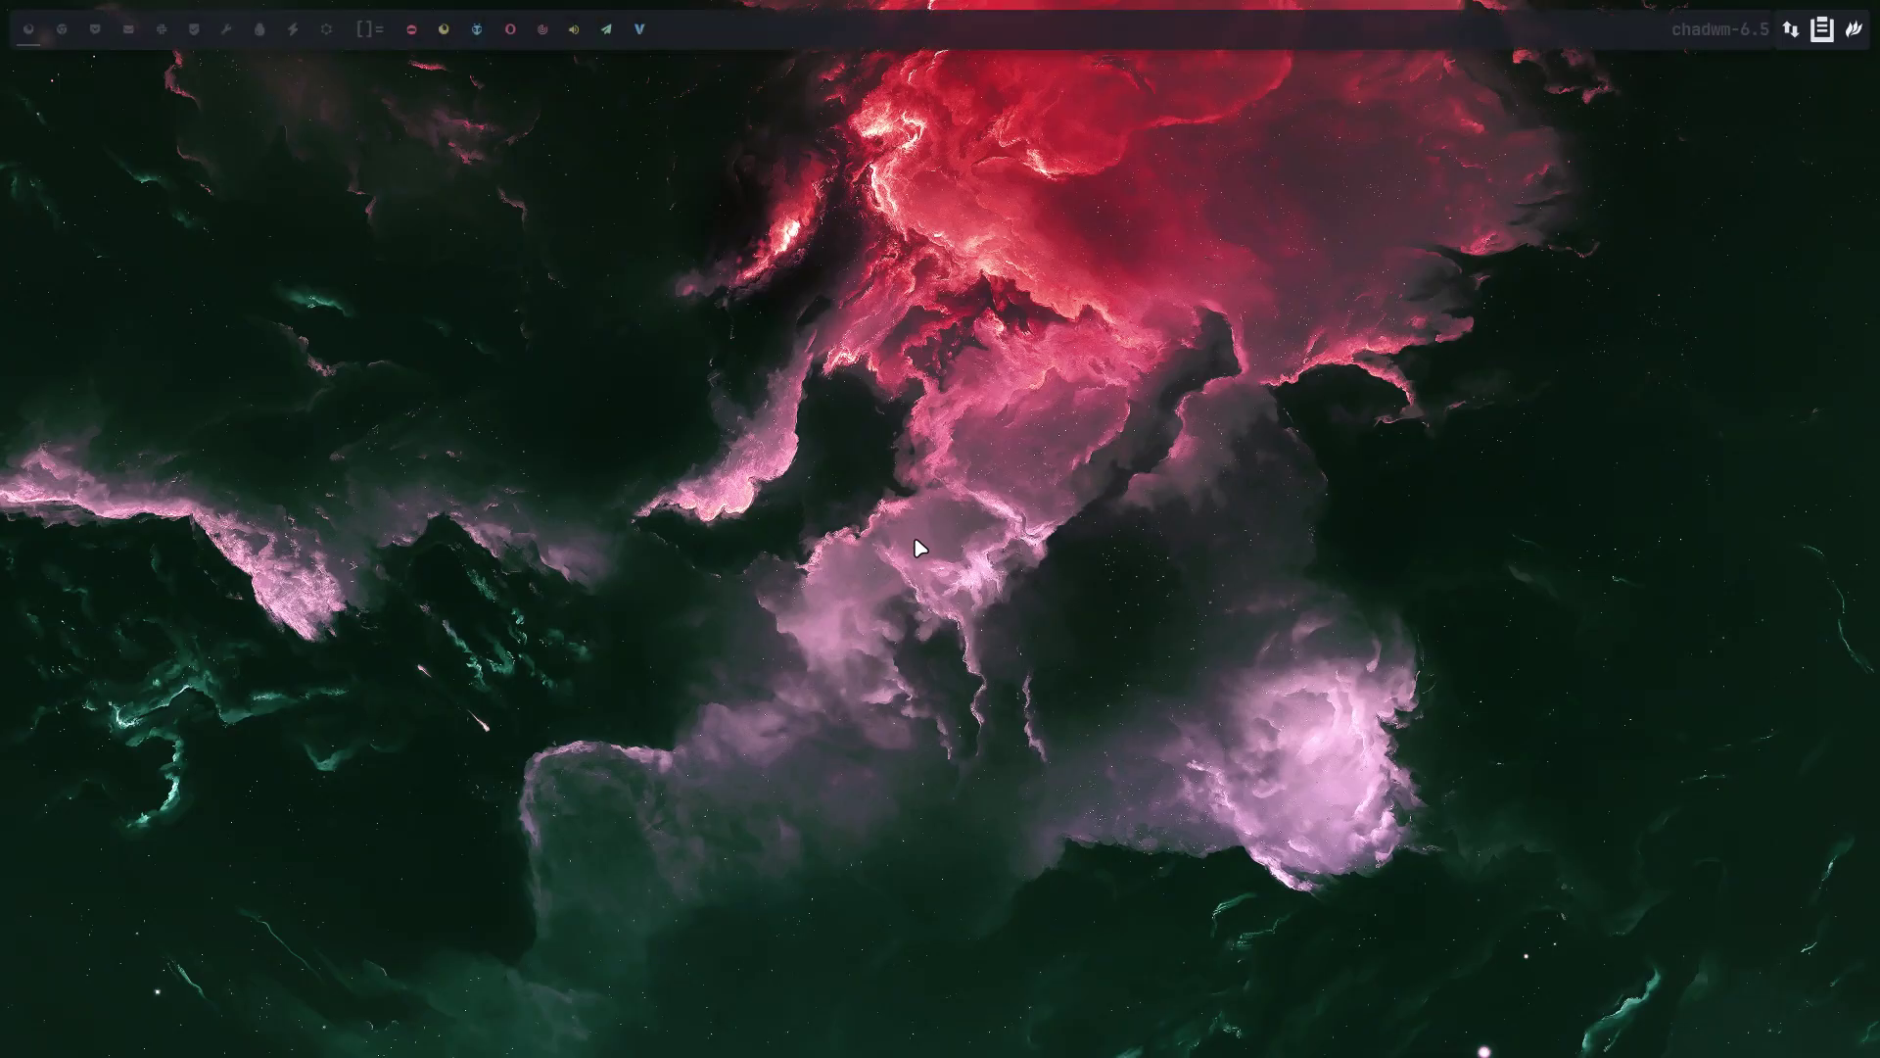
{"action": "left_click", "coordinate": [1665, 133]}
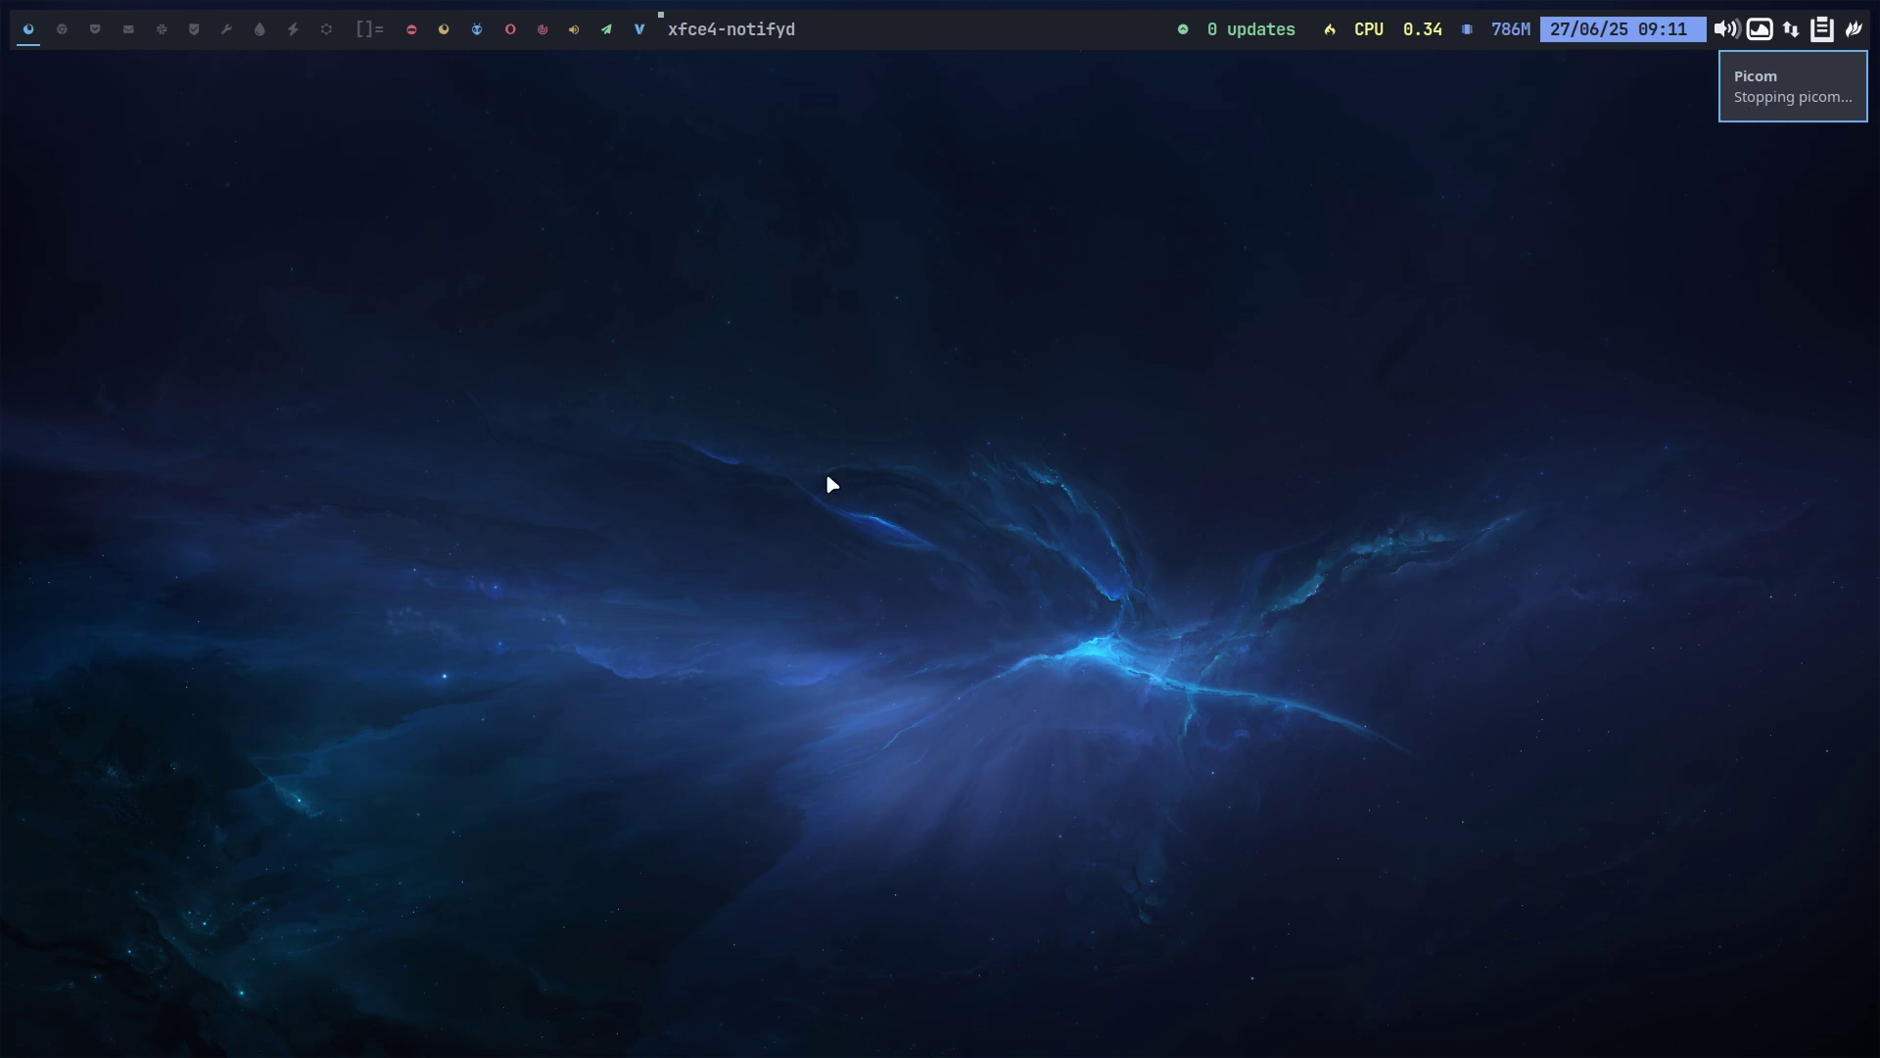
Launch a terminal and two Thunar windows with Chadwm keys, close them all, then log out.
{"action": "key", "text": "super+Return"}
{"action": "key", "text": "super+shift+Return"}
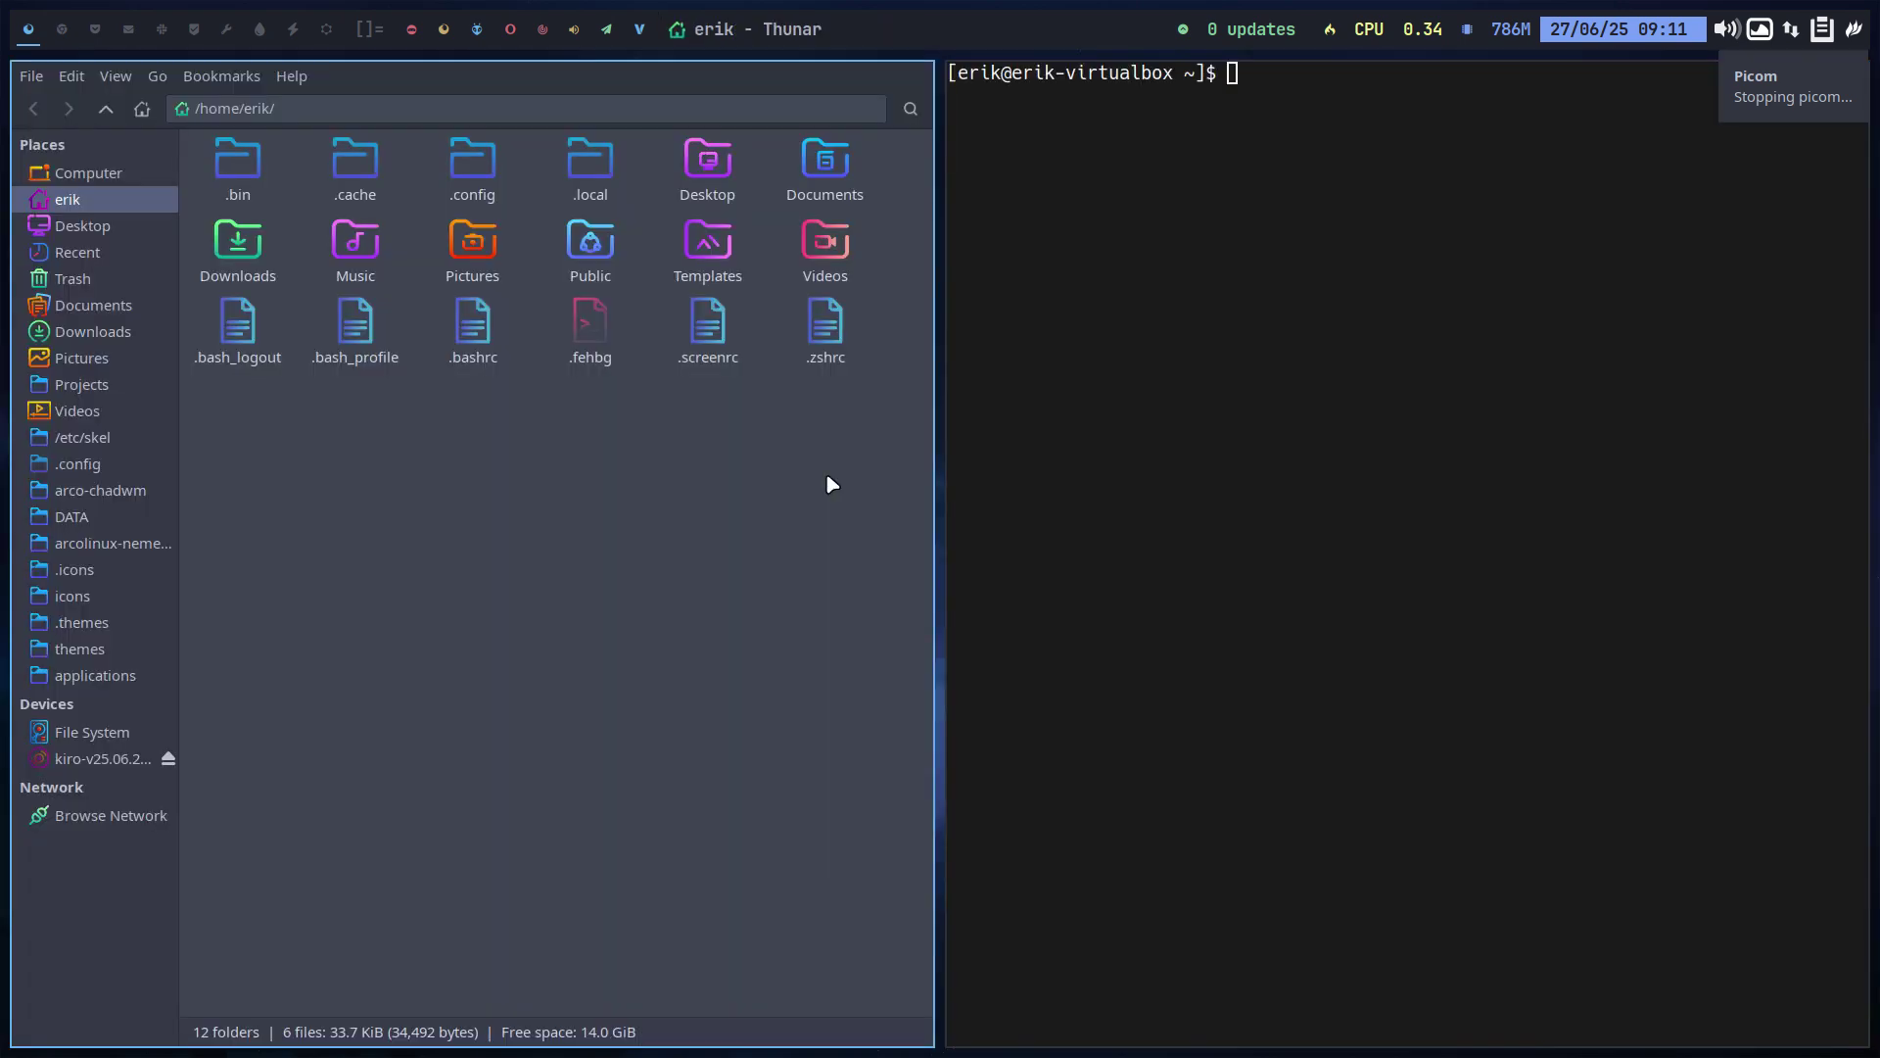
{"action": "key", "text": "super+shift+Return"}
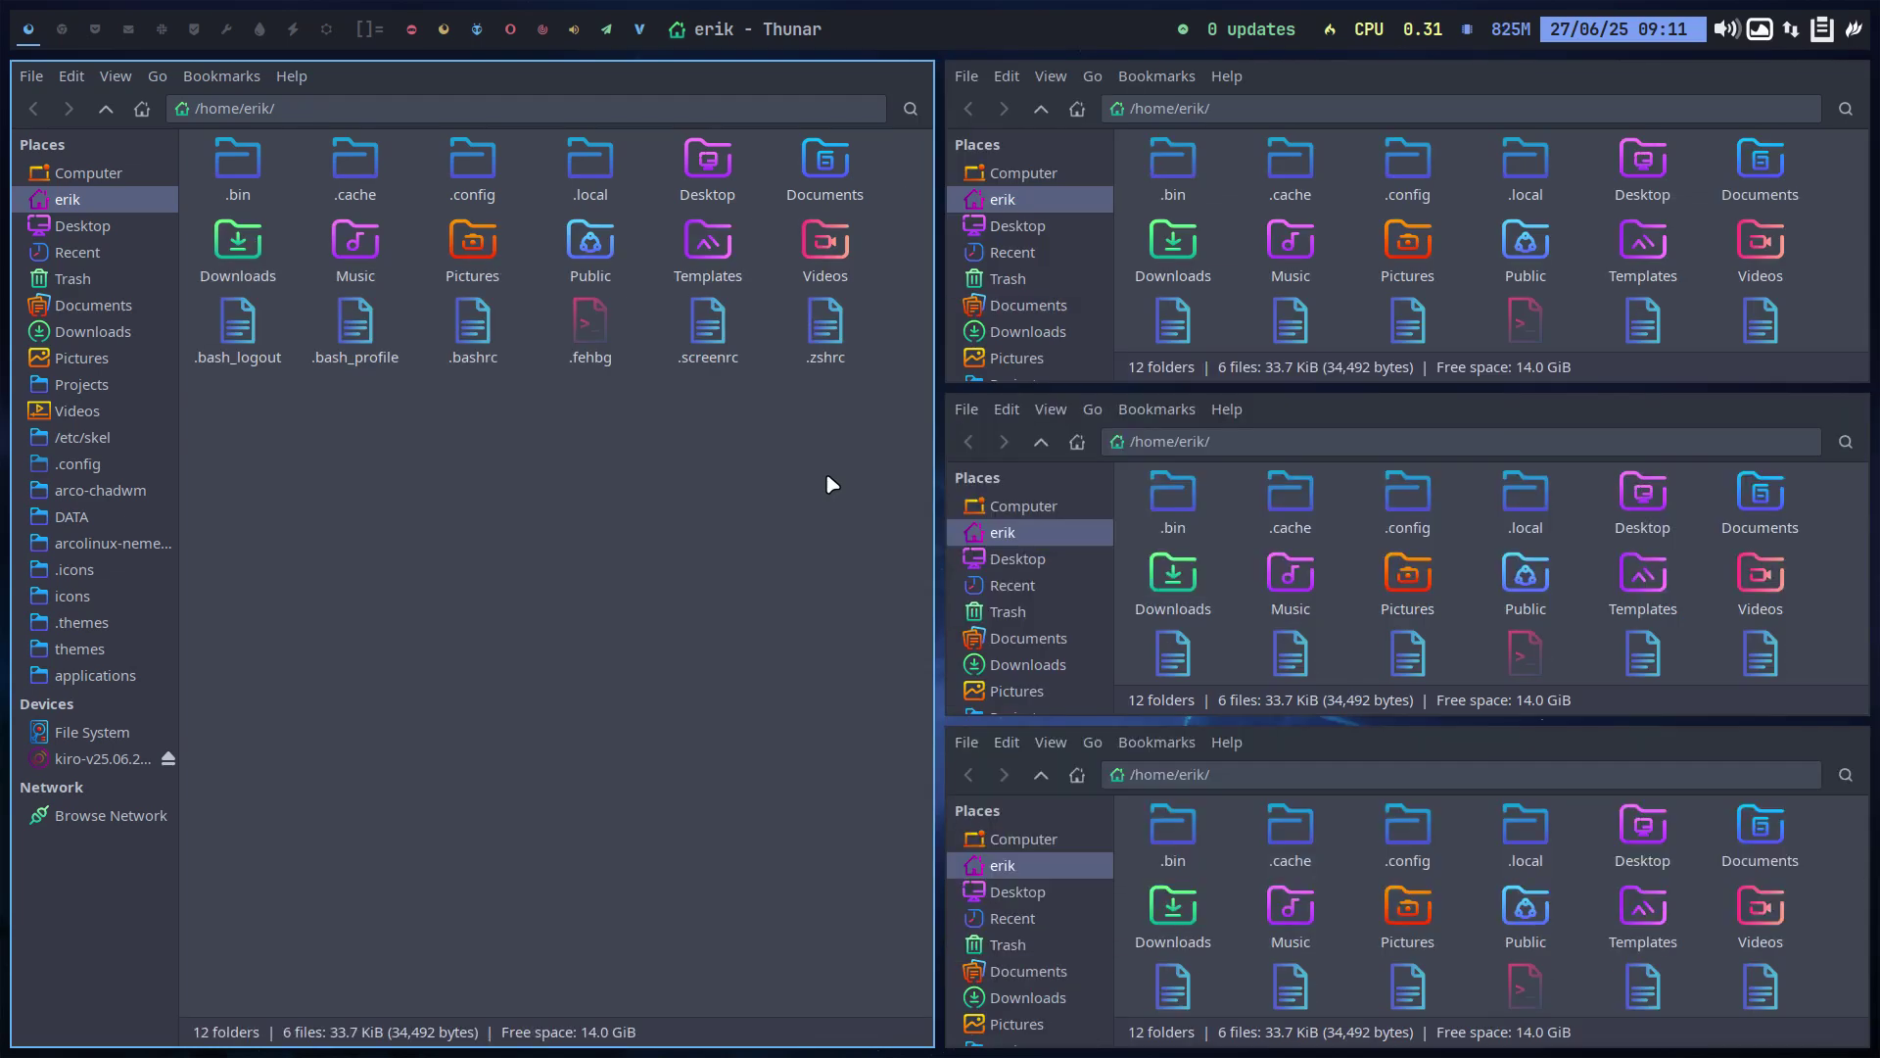
{"action": "key", "text": "super+q"}
{"action": "key", "text": "super+q"}
{"action": "key", "text": "super+q"}
{"action": "key", "text": "super+q"}
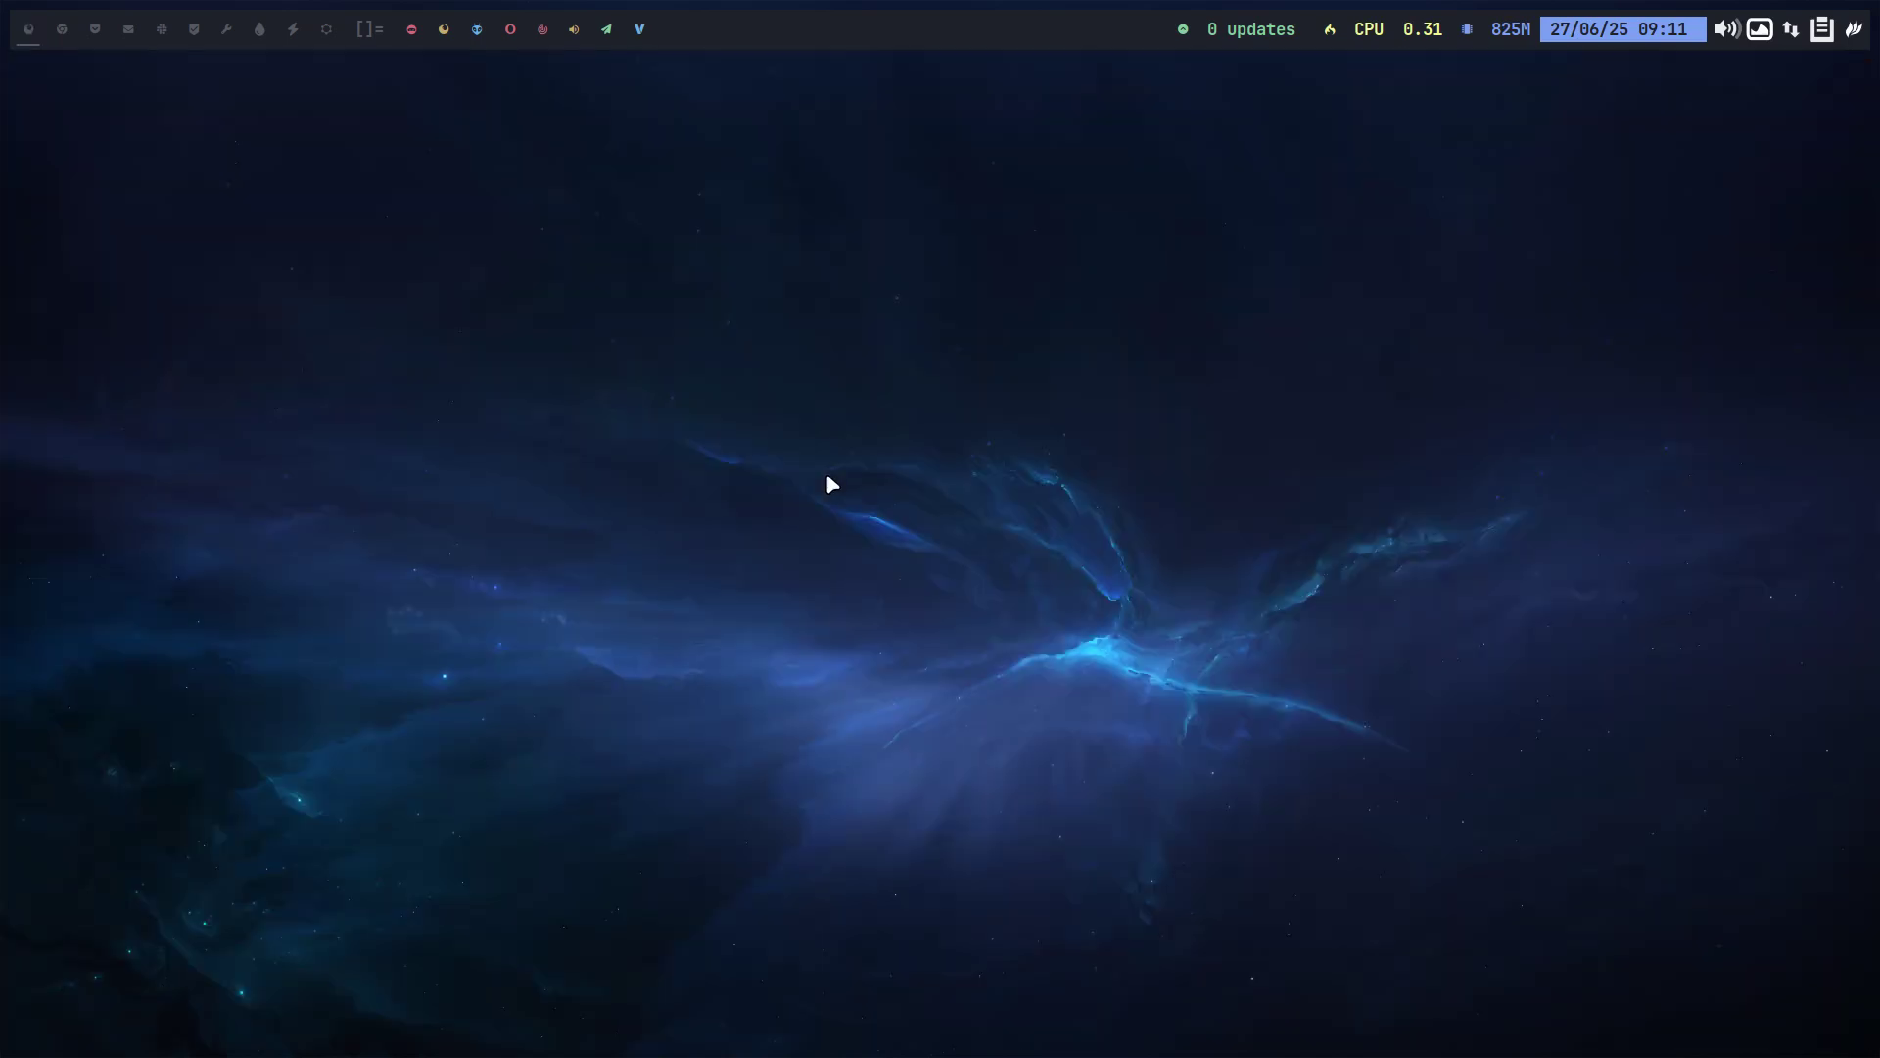
{"action": "key", "text": "super+x"}
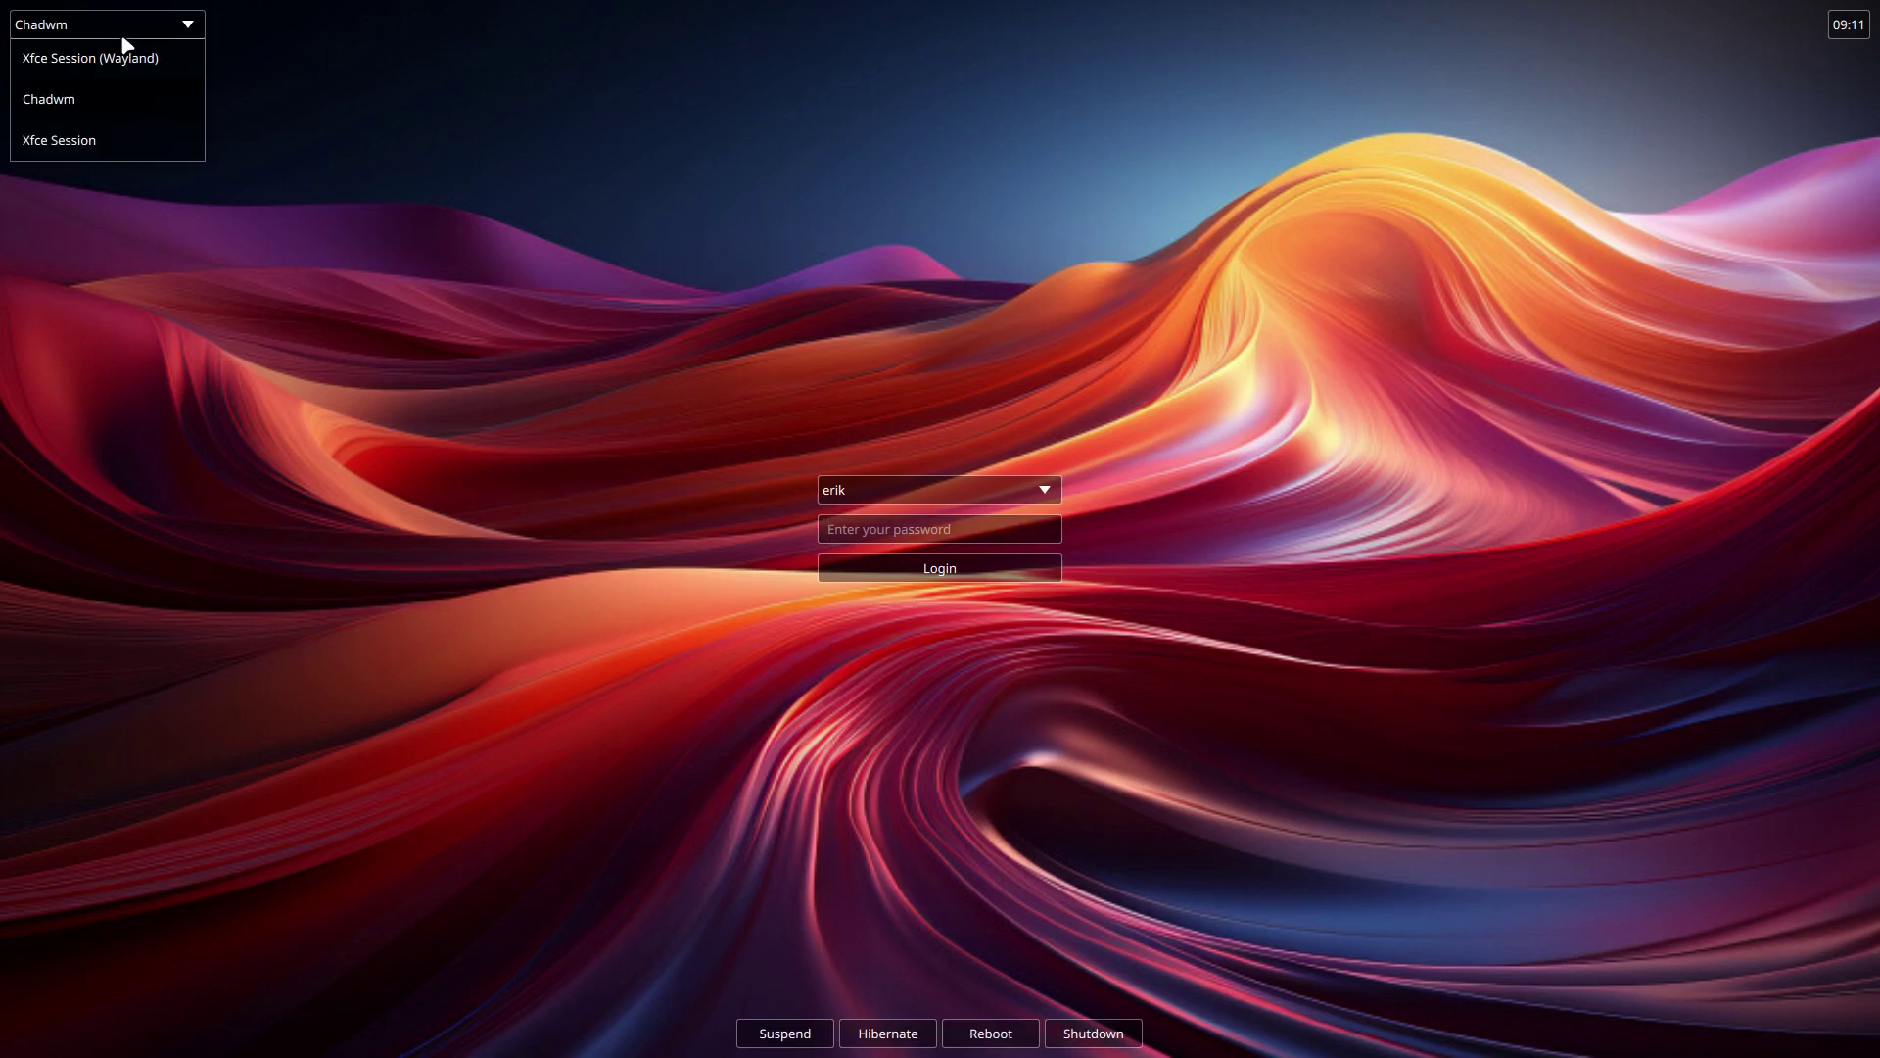
Log into Xfce Session and run 'iso' in a terminal, highlighting the arconet - kiro codename line.
{"action": "left_click", "coordinate": [99, 142]}
{"action": "left_click", "coordinate": [850, 520]}
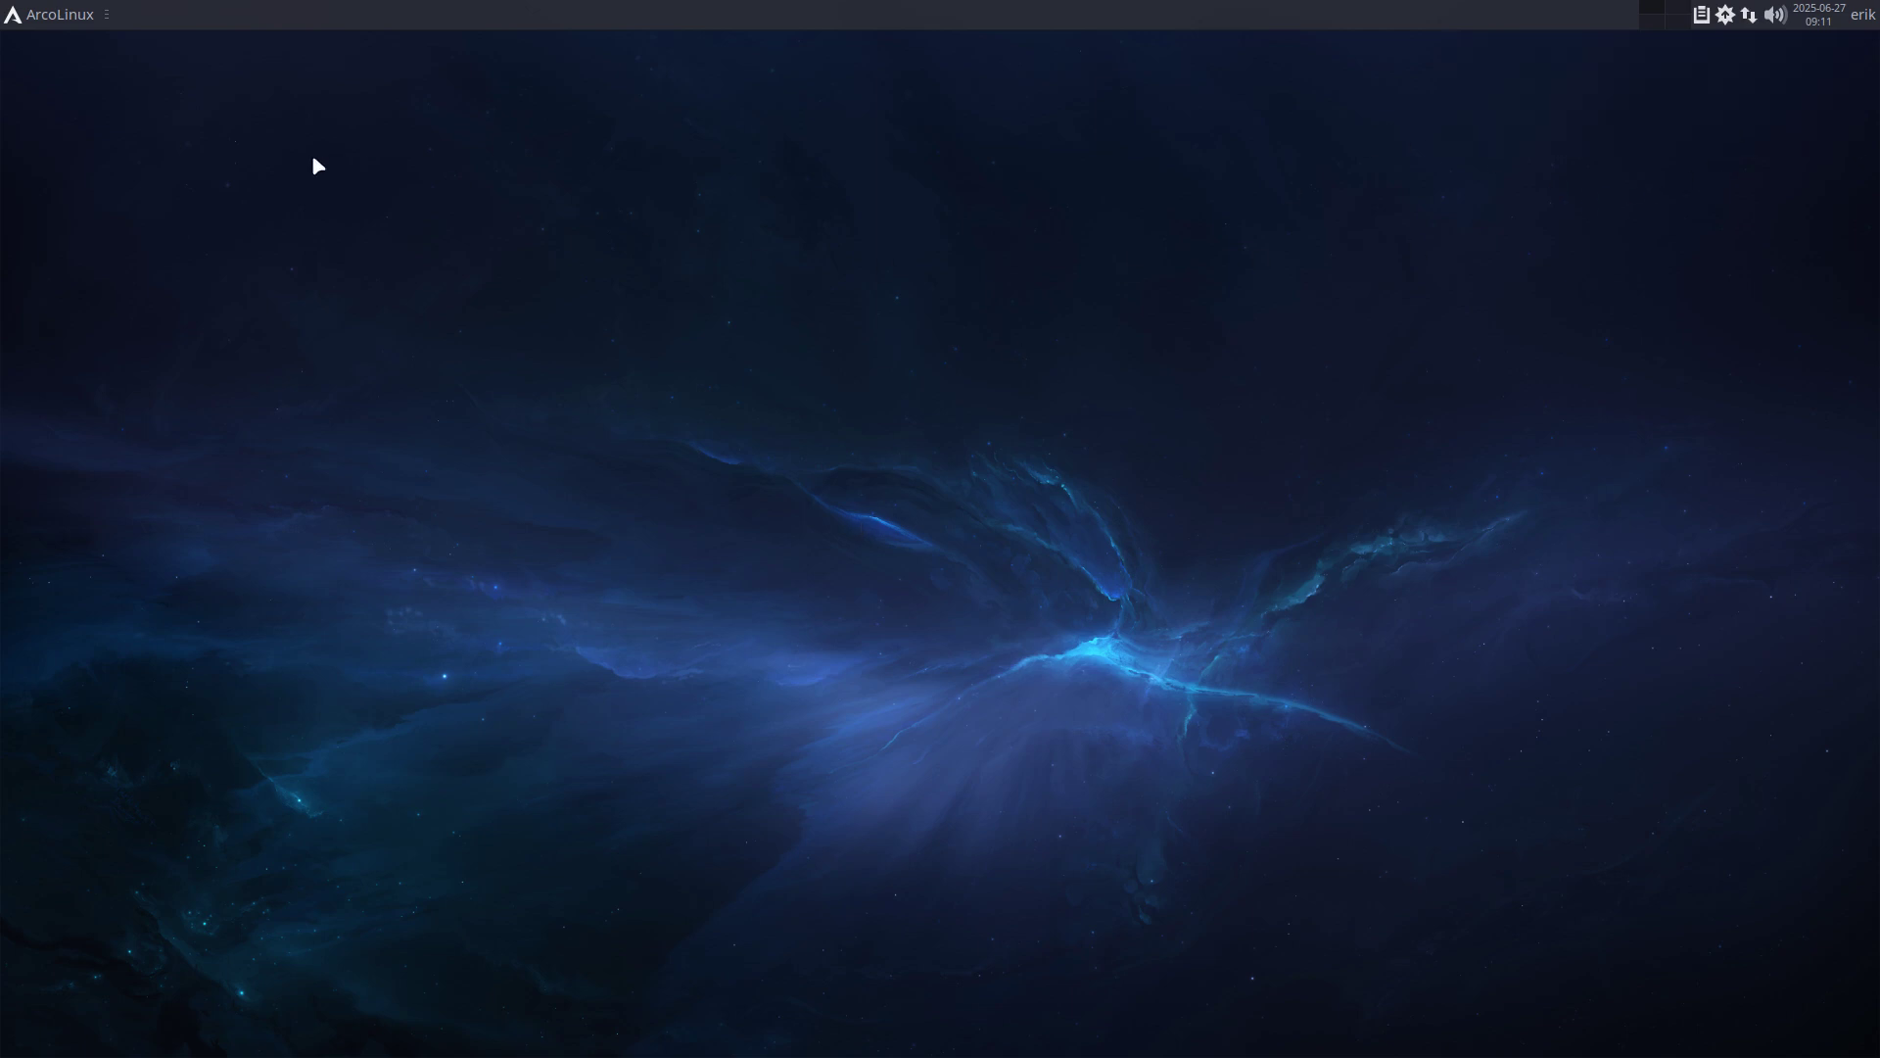
{"action": "key", "text": "ctrl+alt+t"}
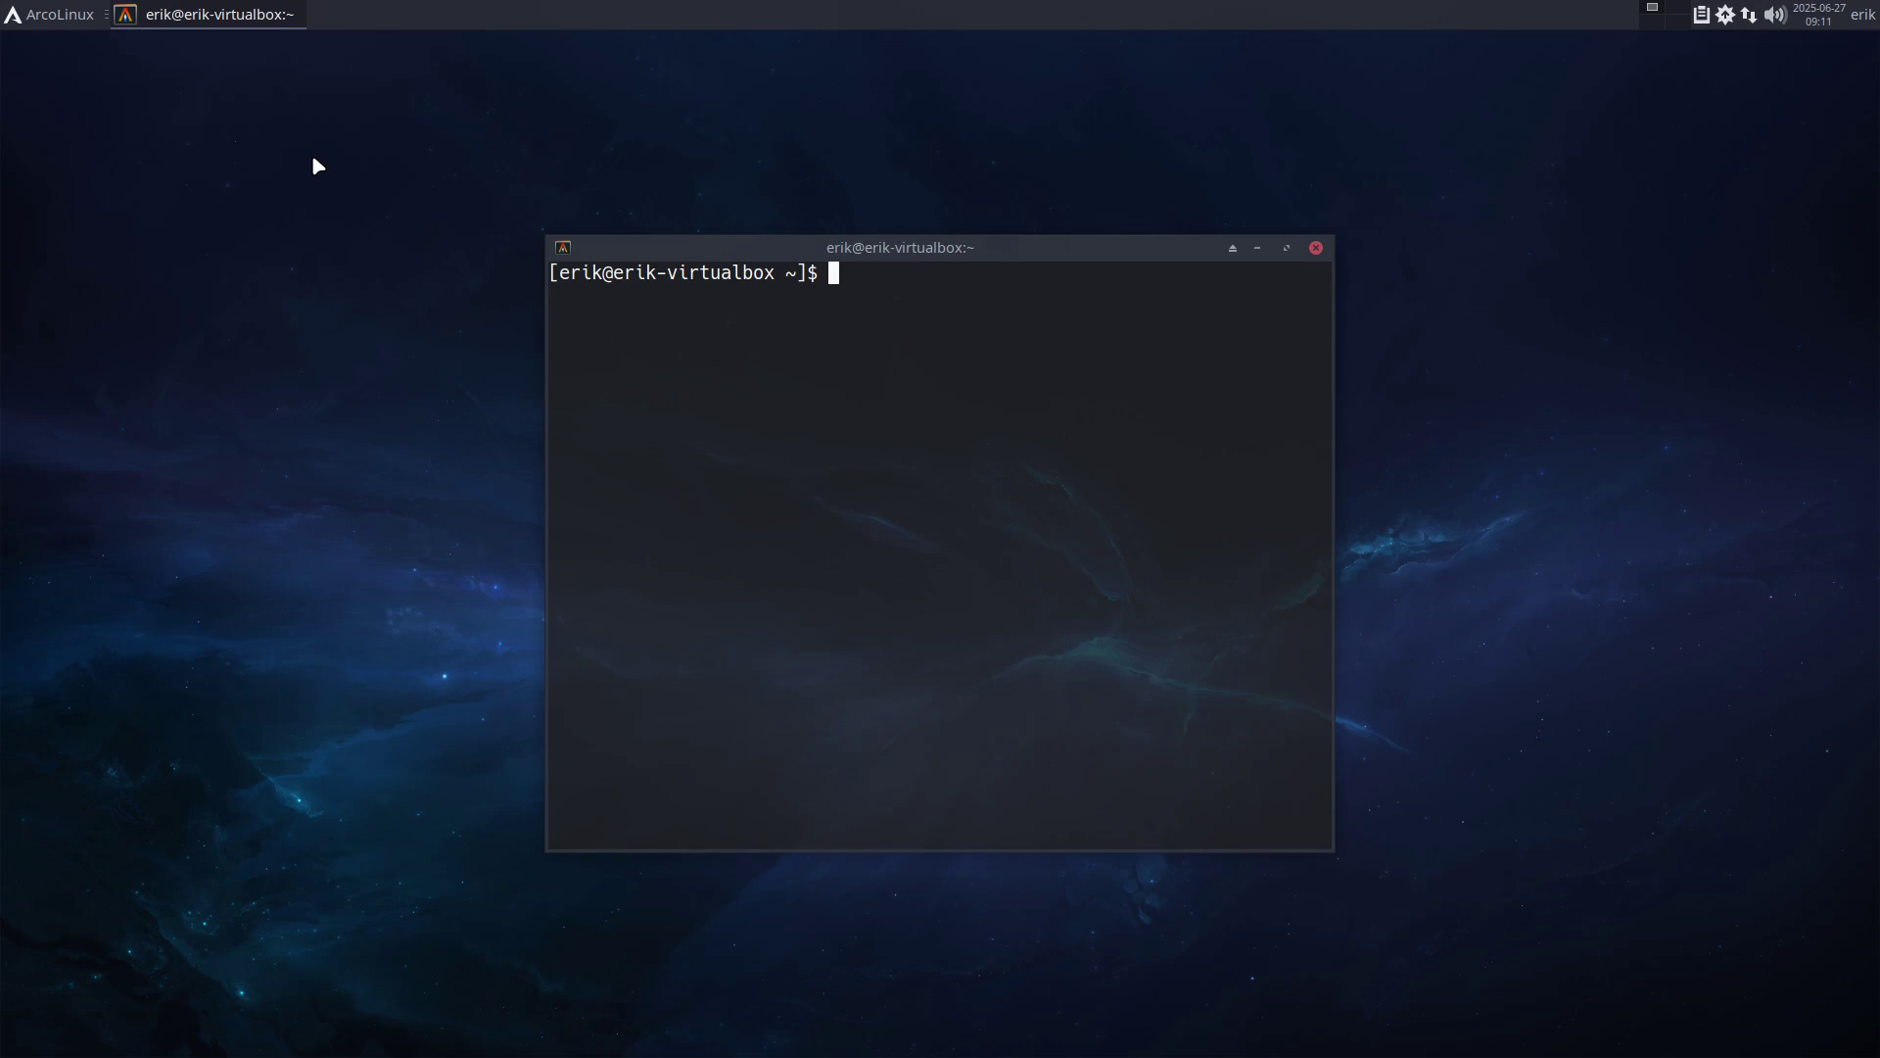
{"action": "type", "text": "iso"}
{"action": "key", "text": "Return"}
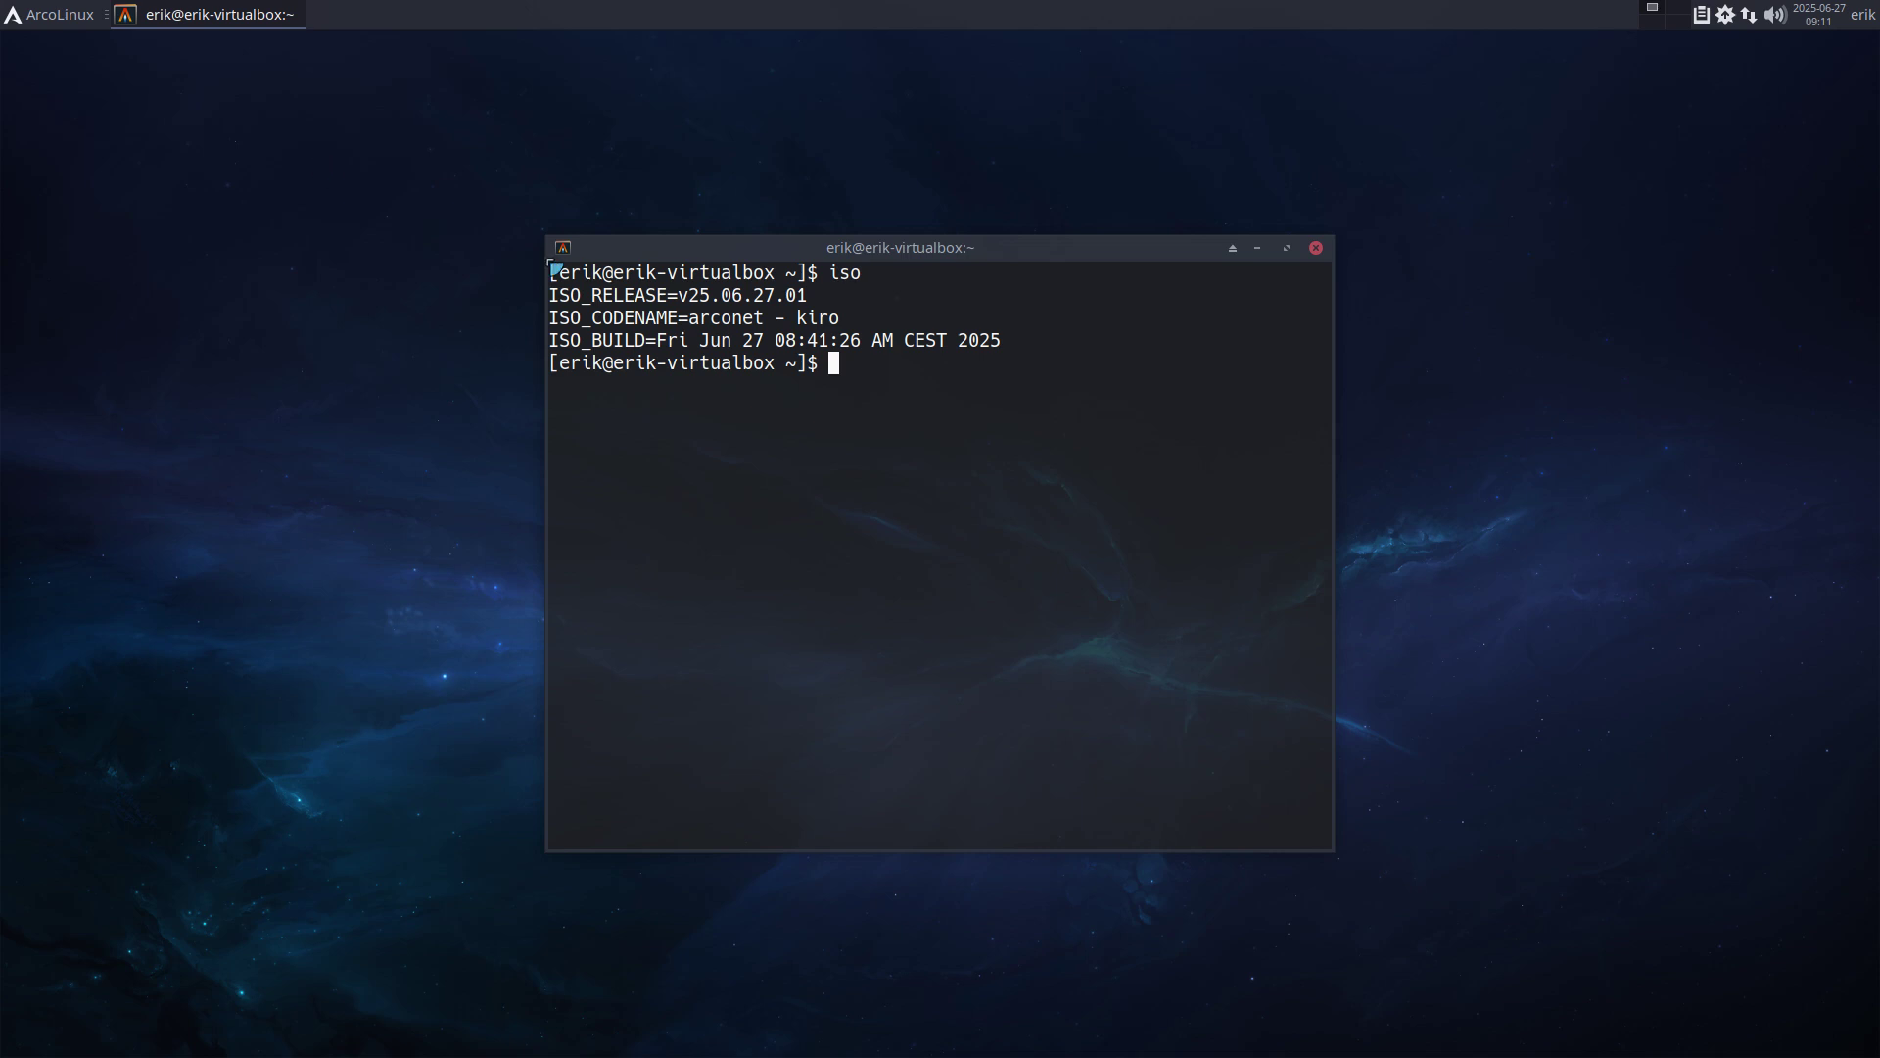
{"action": "left_click_drag", "start_coordinate": [776, 318], "coordinate": [848, 344]}
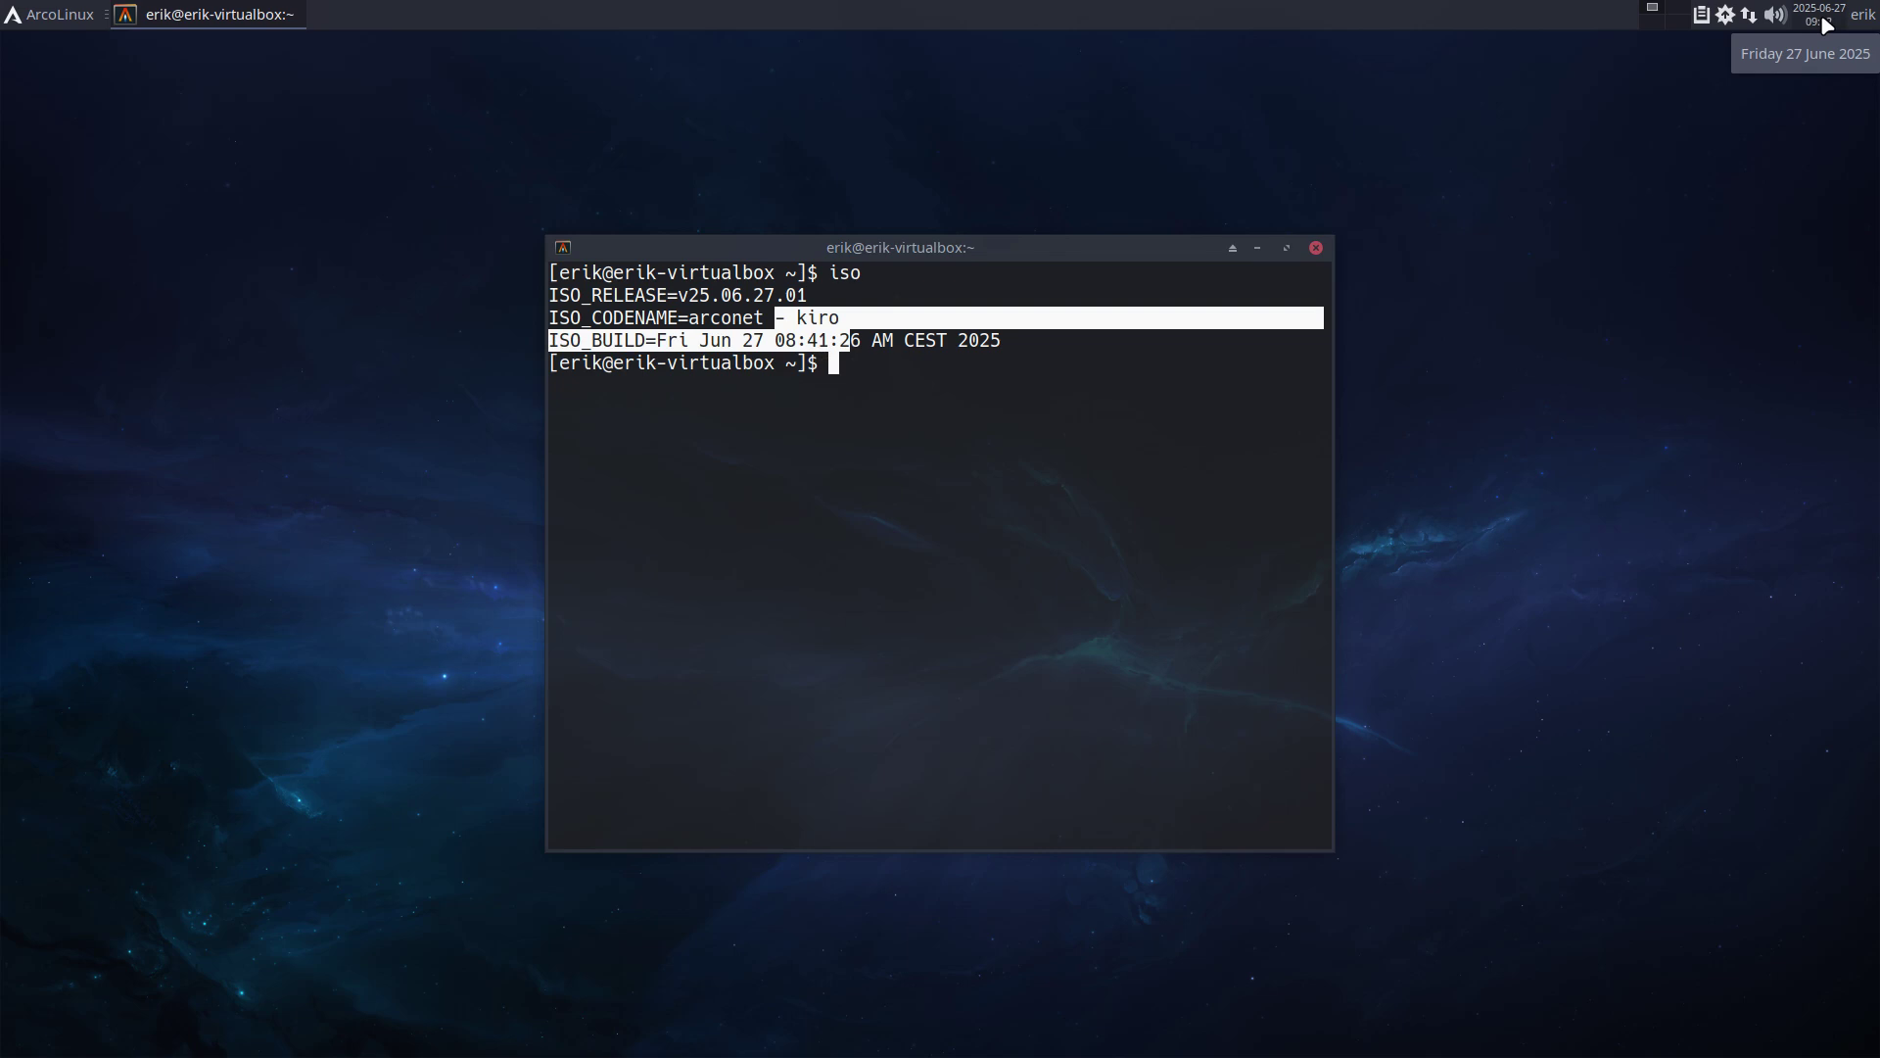
{"action": "left_click", "coordinate": [1079, 402]}
Close the terminal, exit VM full-screen with Right Ctrl+F, and switch to workspace 2 with Opera.
{"action": "left_click", "coordinate": [1316, 249]}
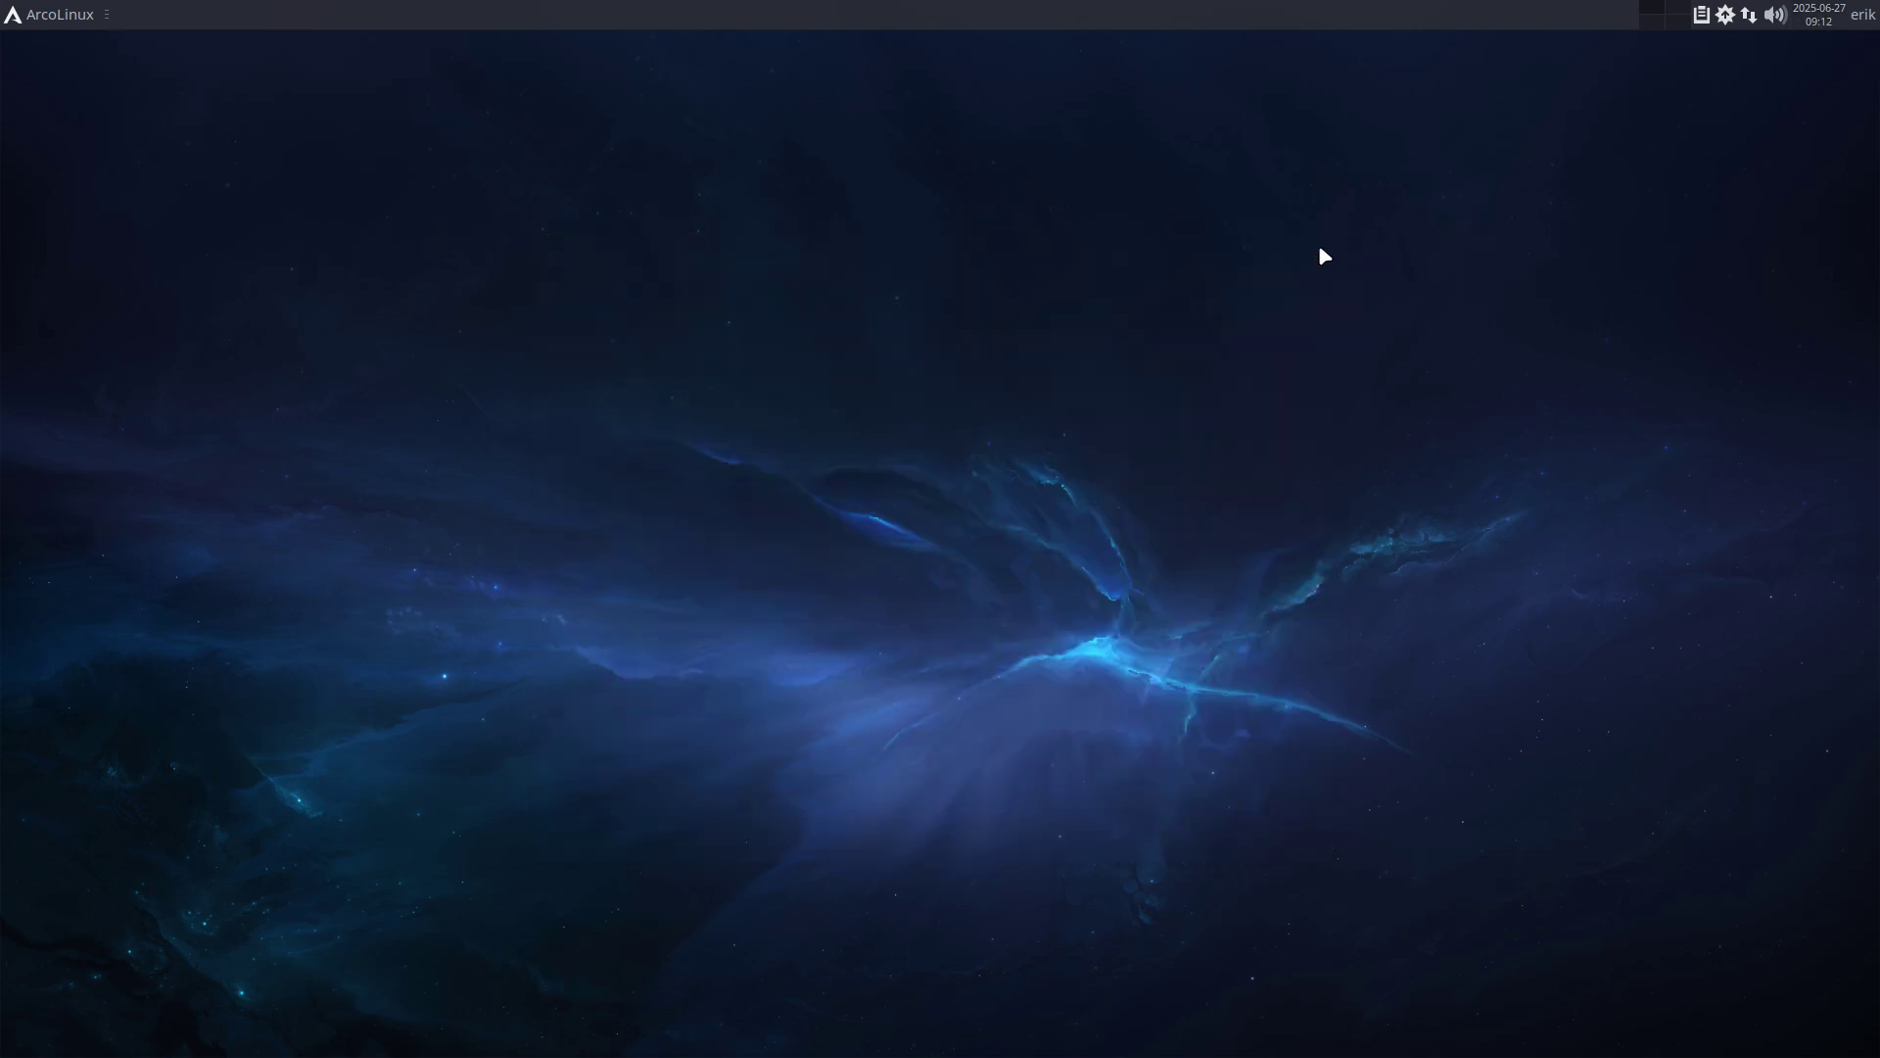
{"action": "key", "text": "Control_R+f"}
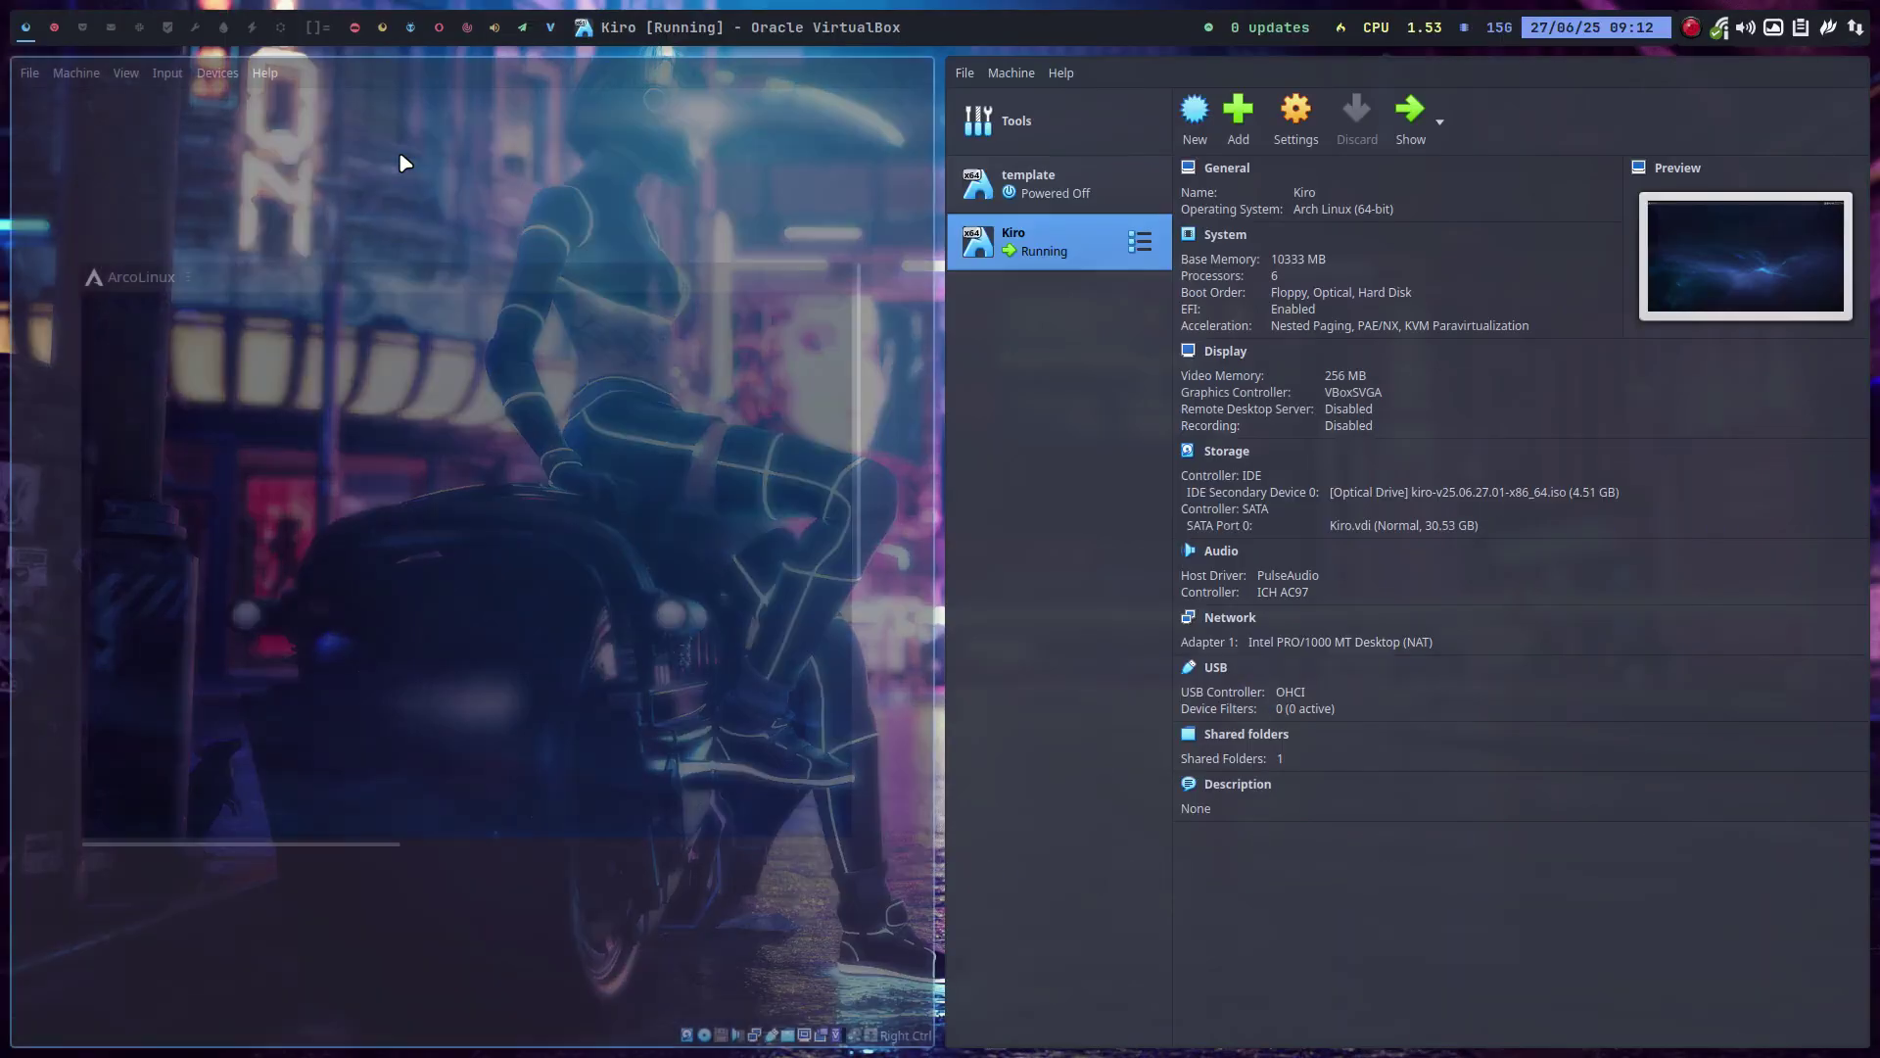
{"action": "left_click", "coordinate": [50, 19]}
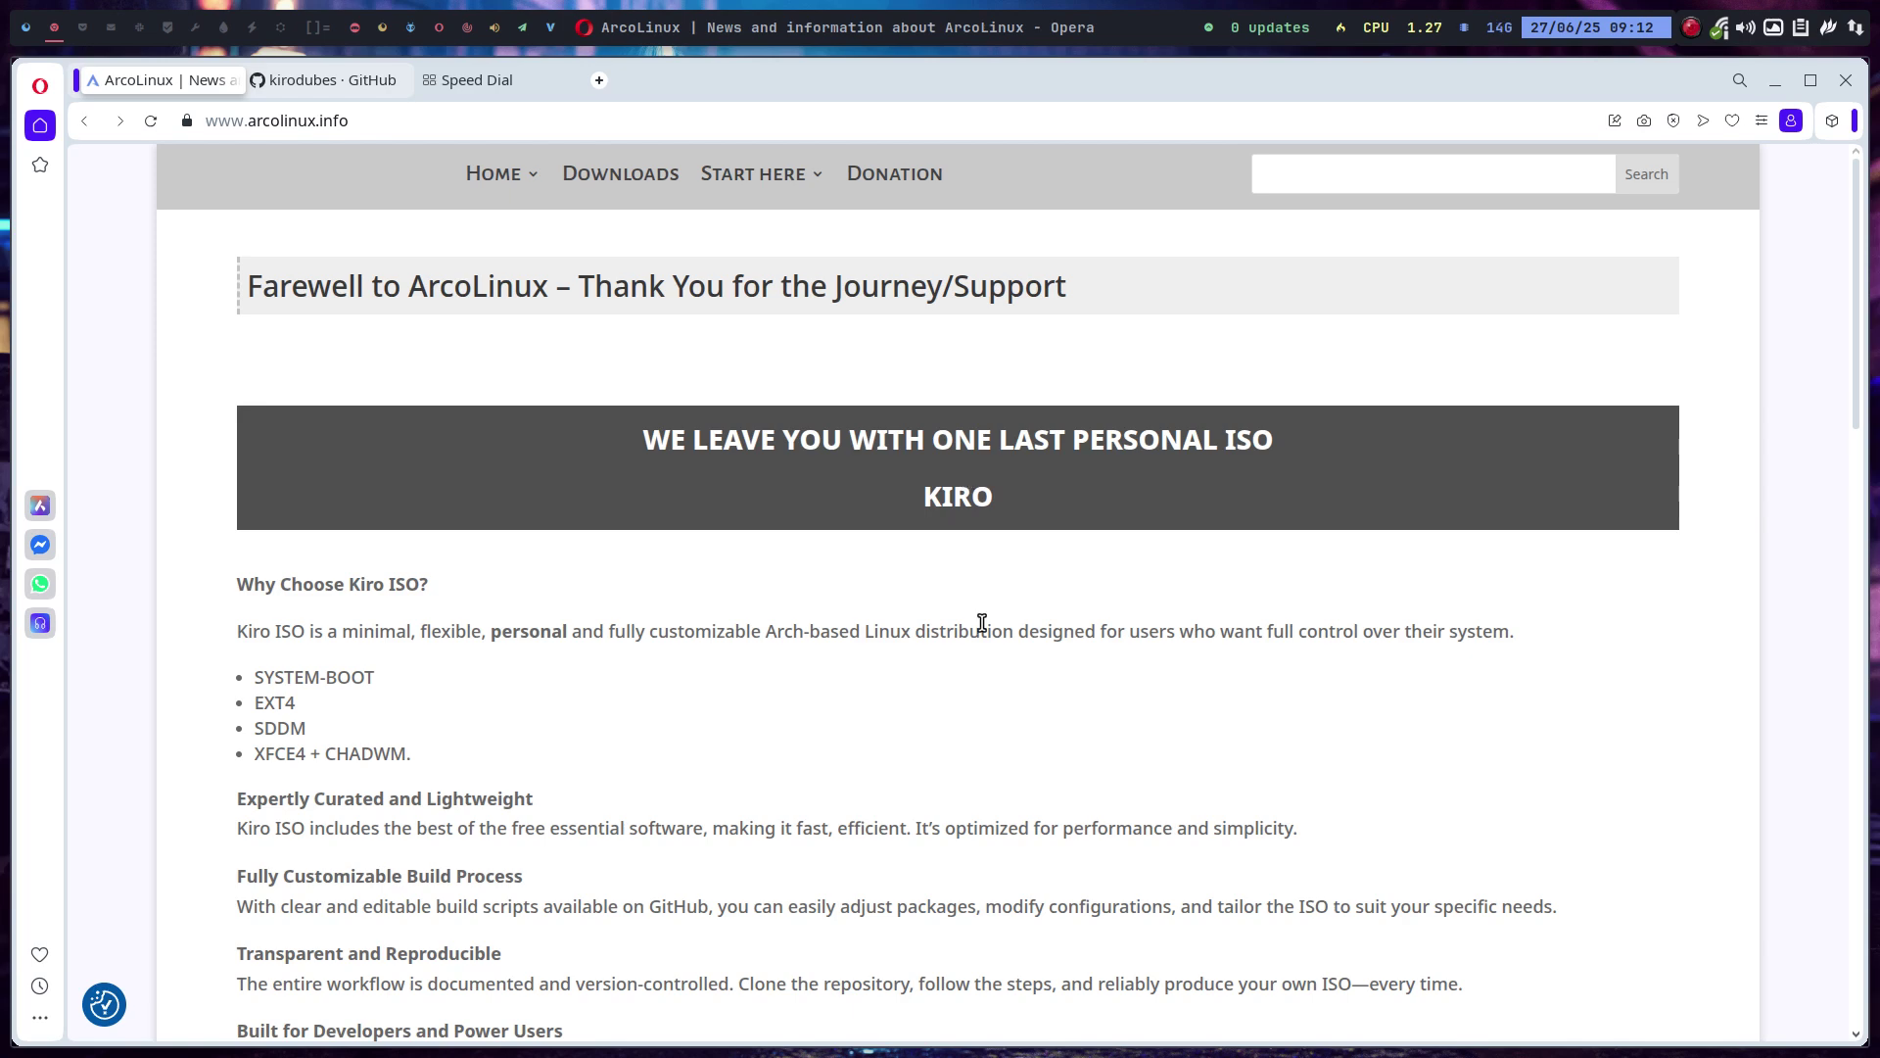
Scroll the arcolinux.info farewell page down to the Kiro download links and PayPal/Ko-fi support section.
{"action": "scroll", "coordinate": [982, 623], "scroll_direction": "down", "scroll_amount": 5}
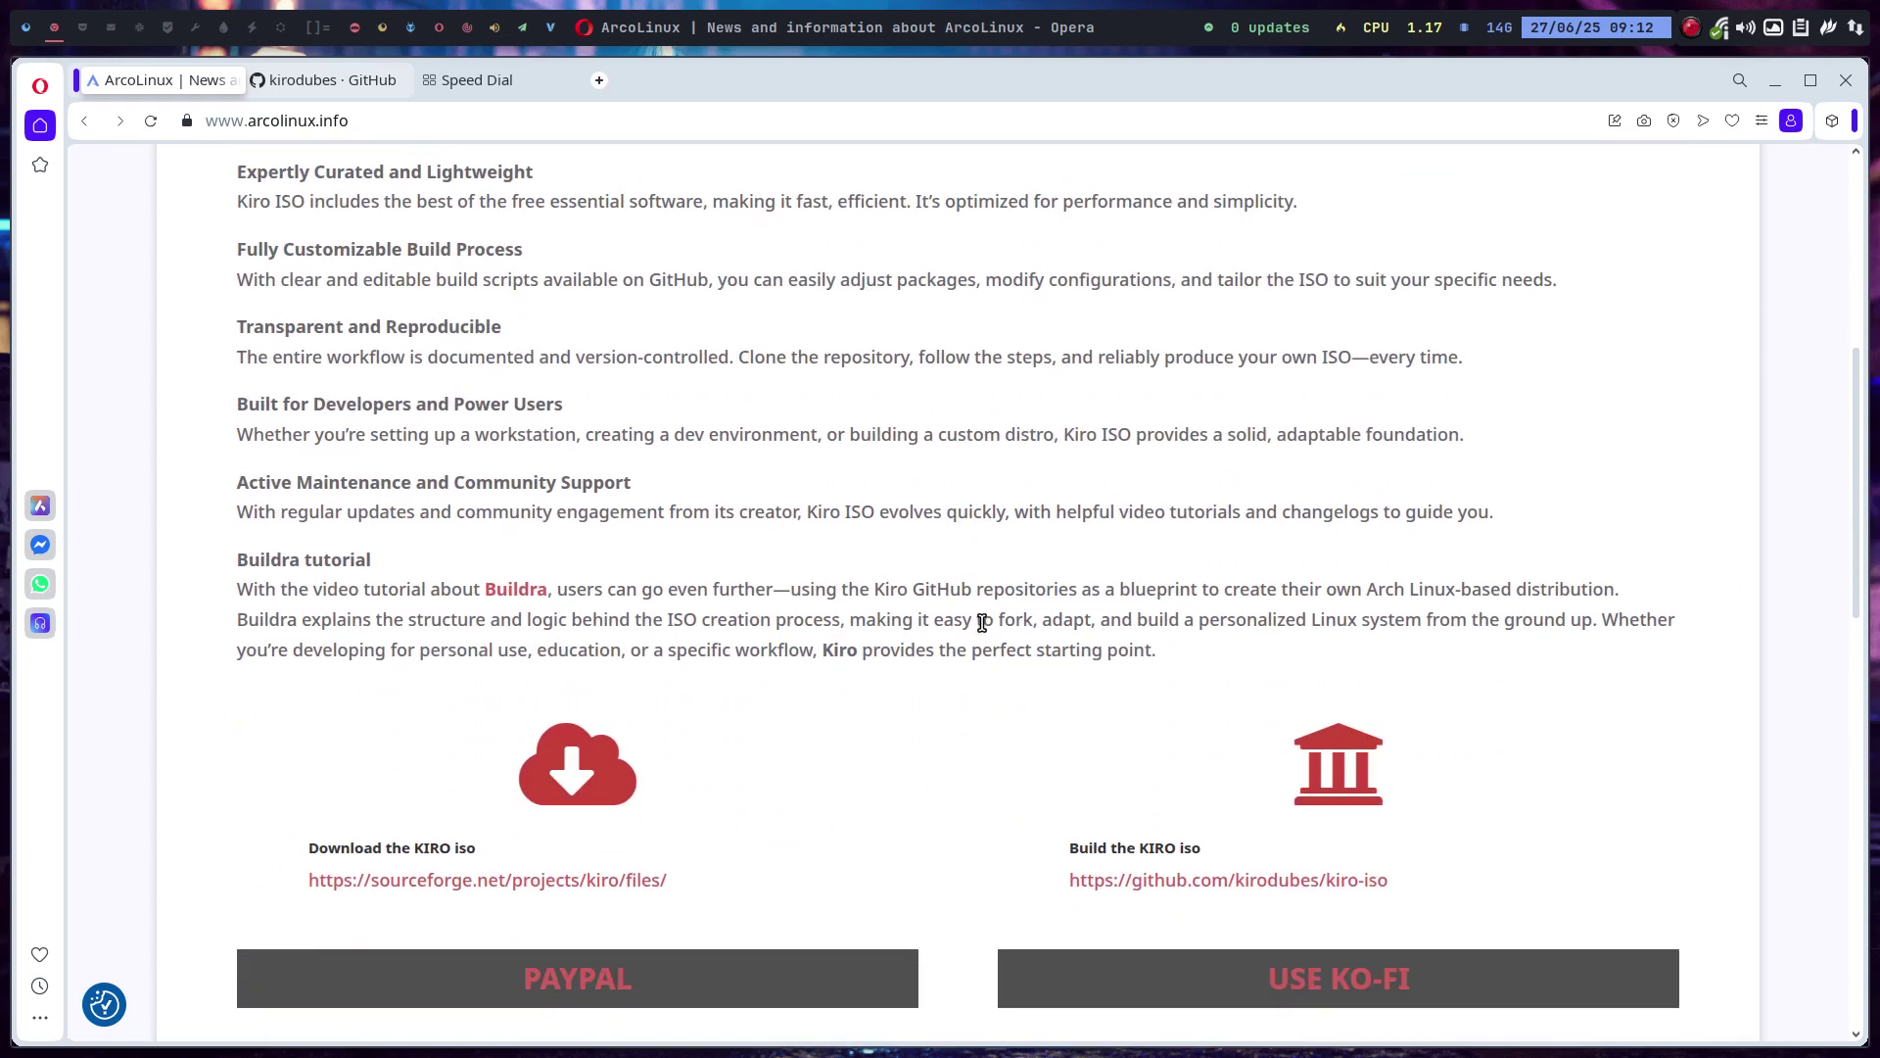
{"action": "scroll", "coordinate": [982, 623], "scroll_direction": "down", "scroll_amount": 2}
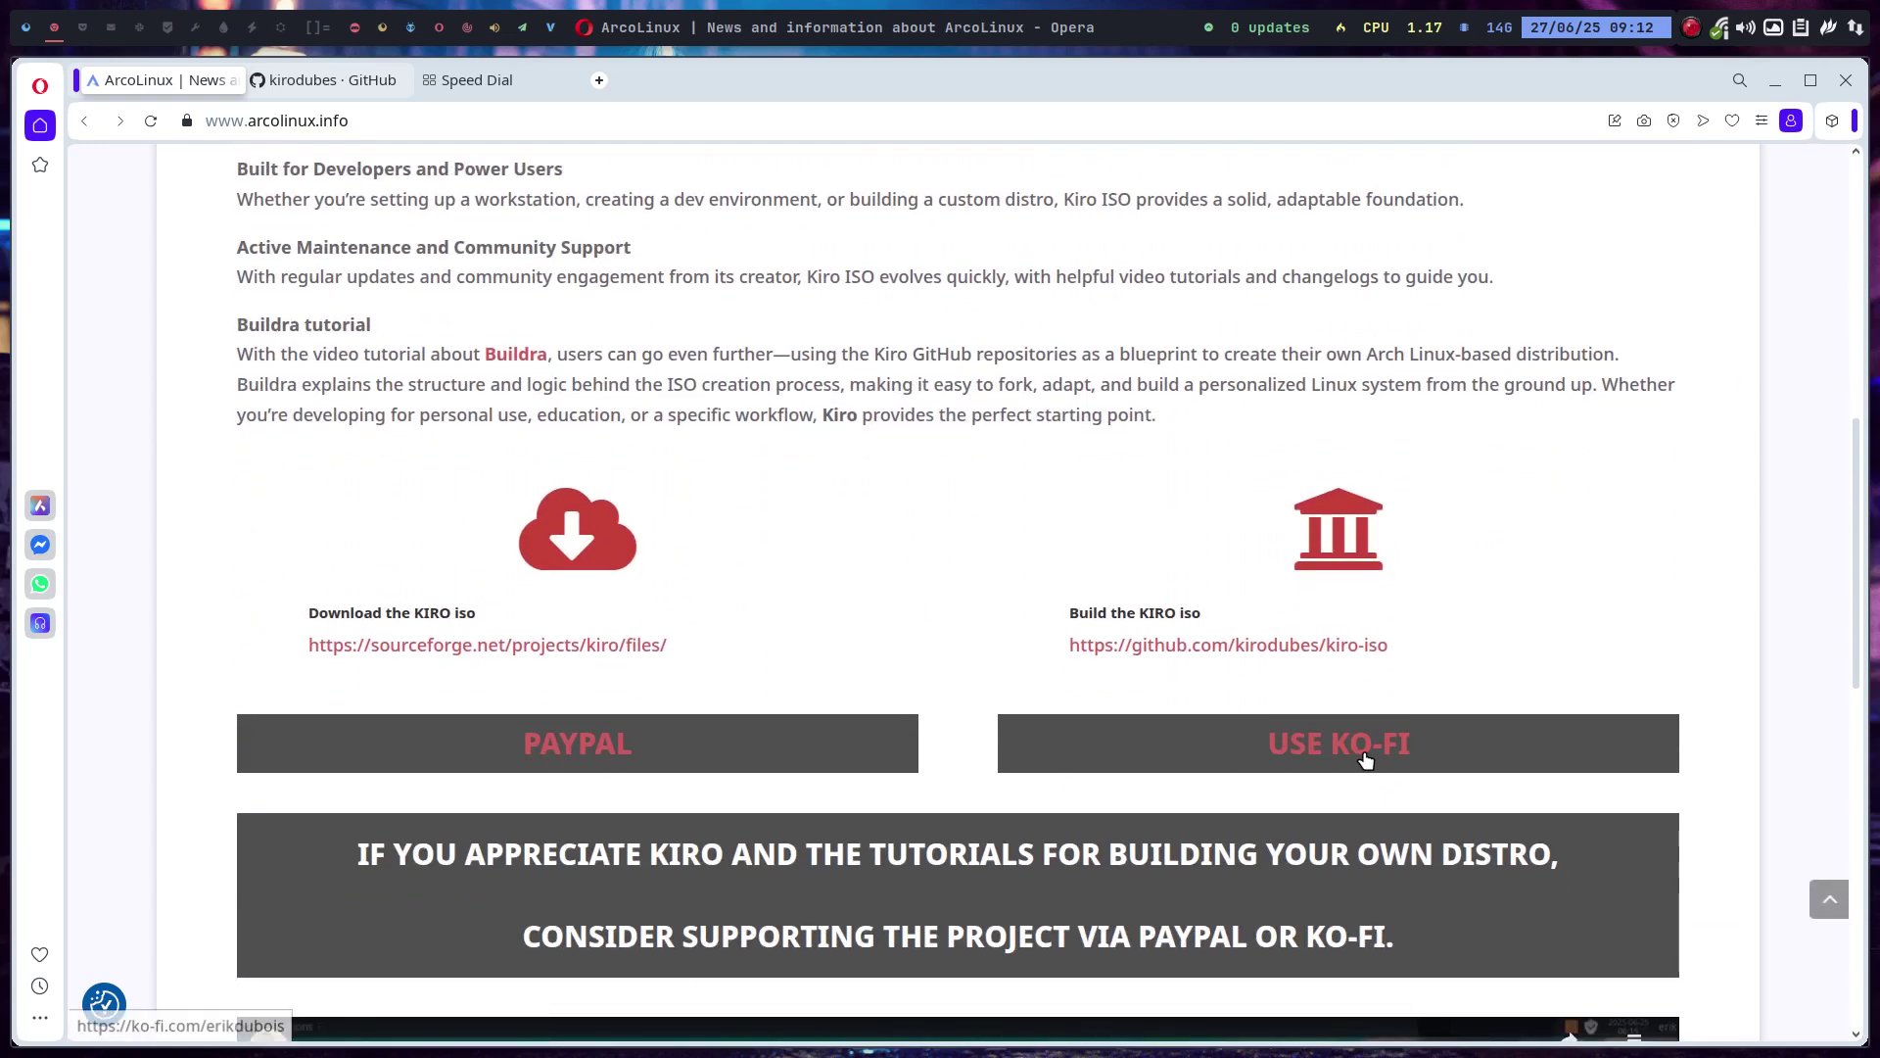
{"action": "scroll", "coordinate": [1141, 816], "scroll_direction": "down", "scroll_amount": 2}
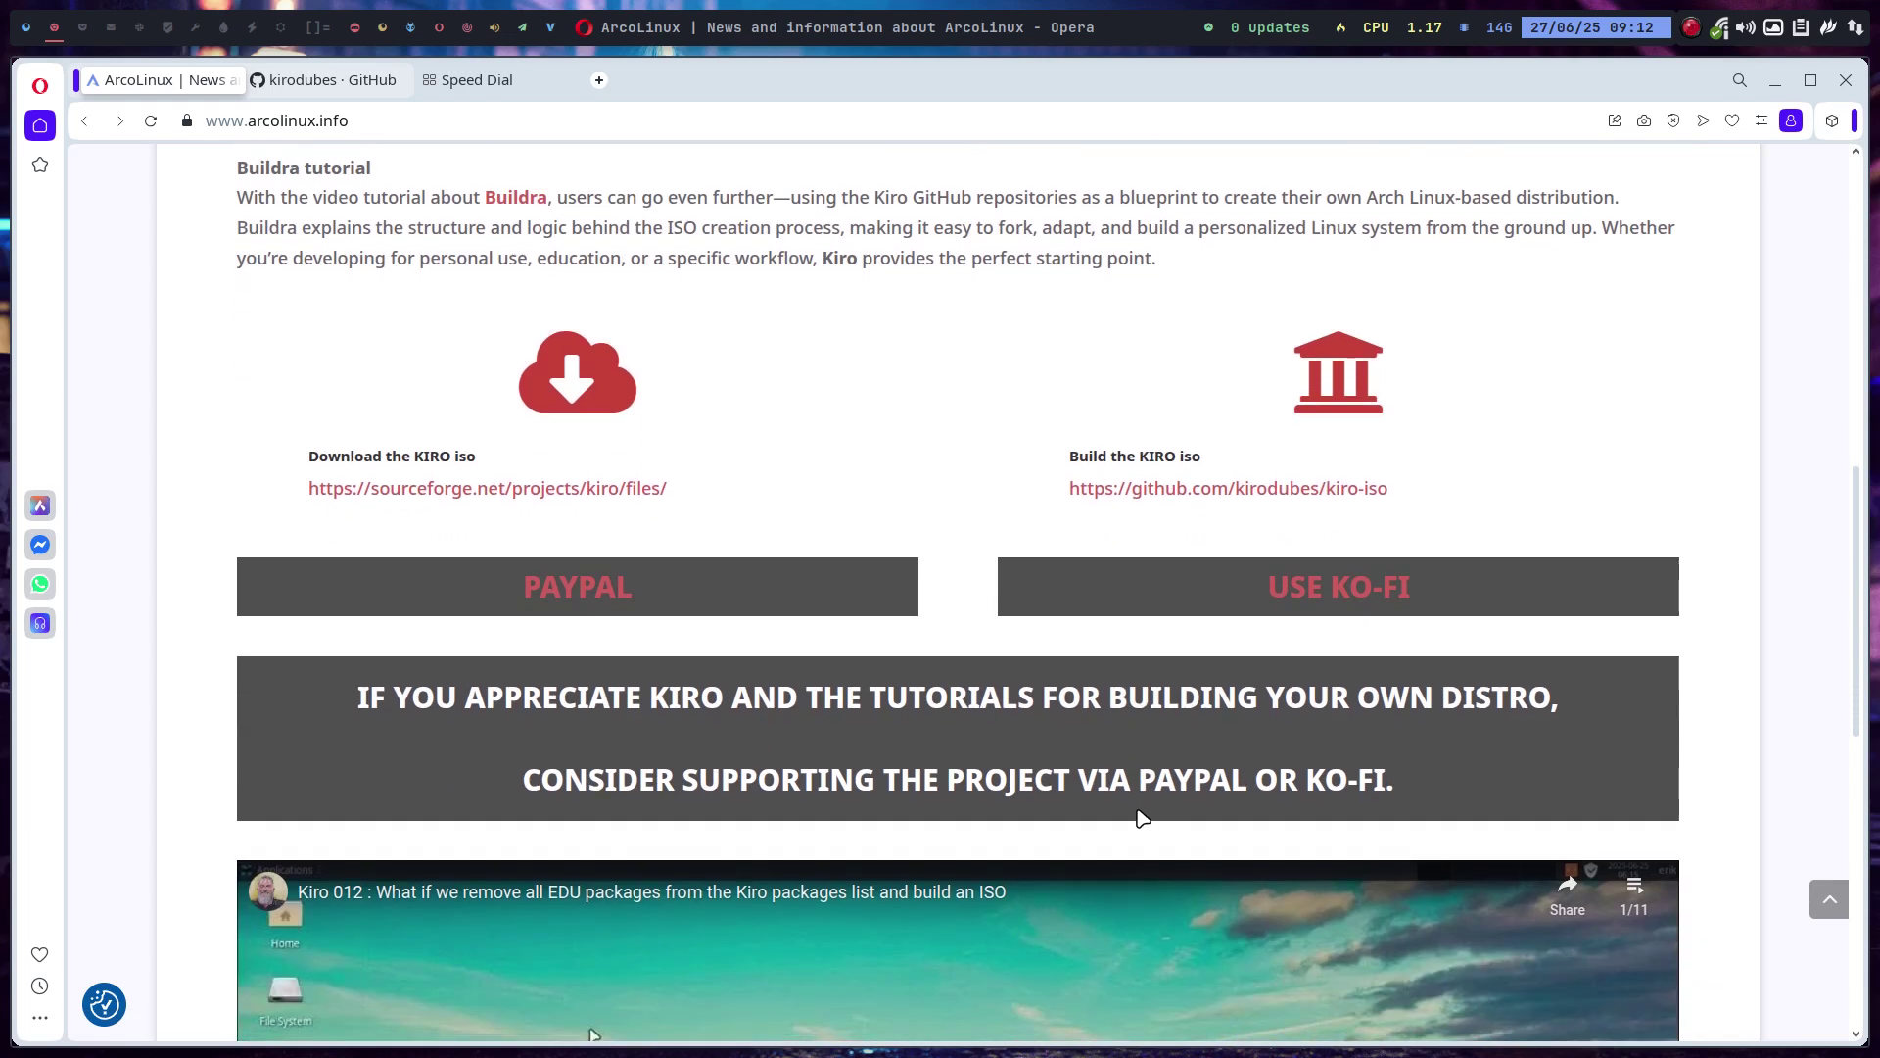